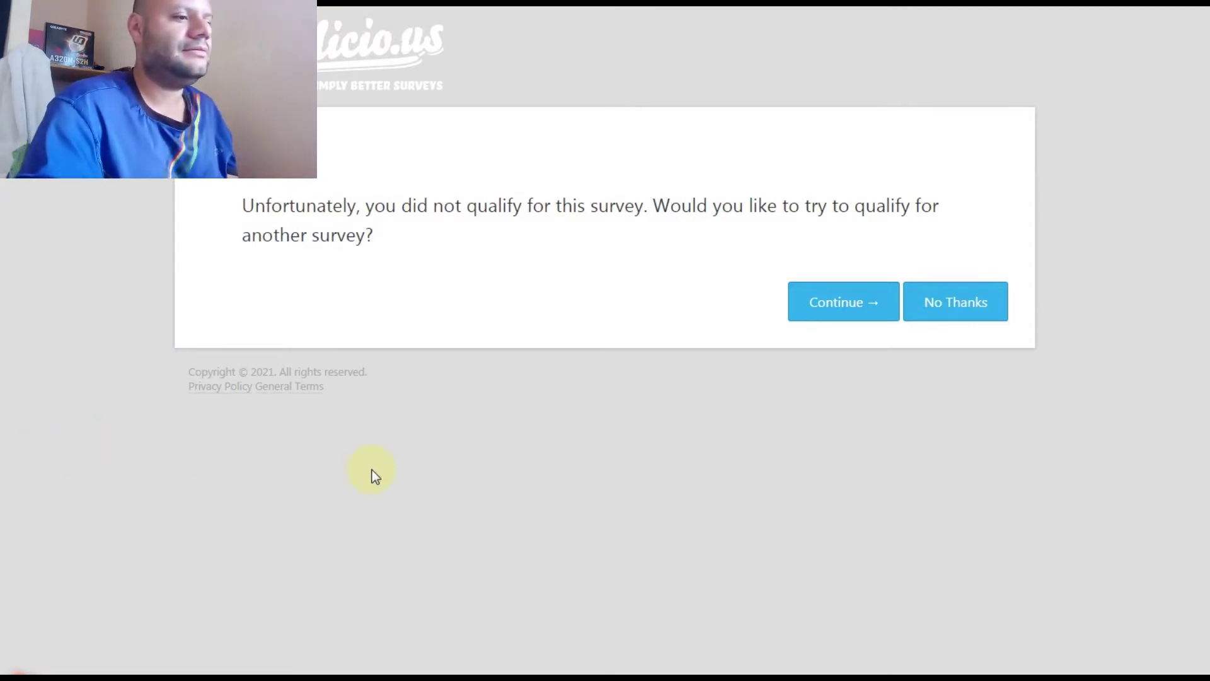
Continue to another survey and submit luggage, fitness clothing, cookware, bedding and bath, and maternity clothing as items purchased in the past 6 months
left_click(819, 317)
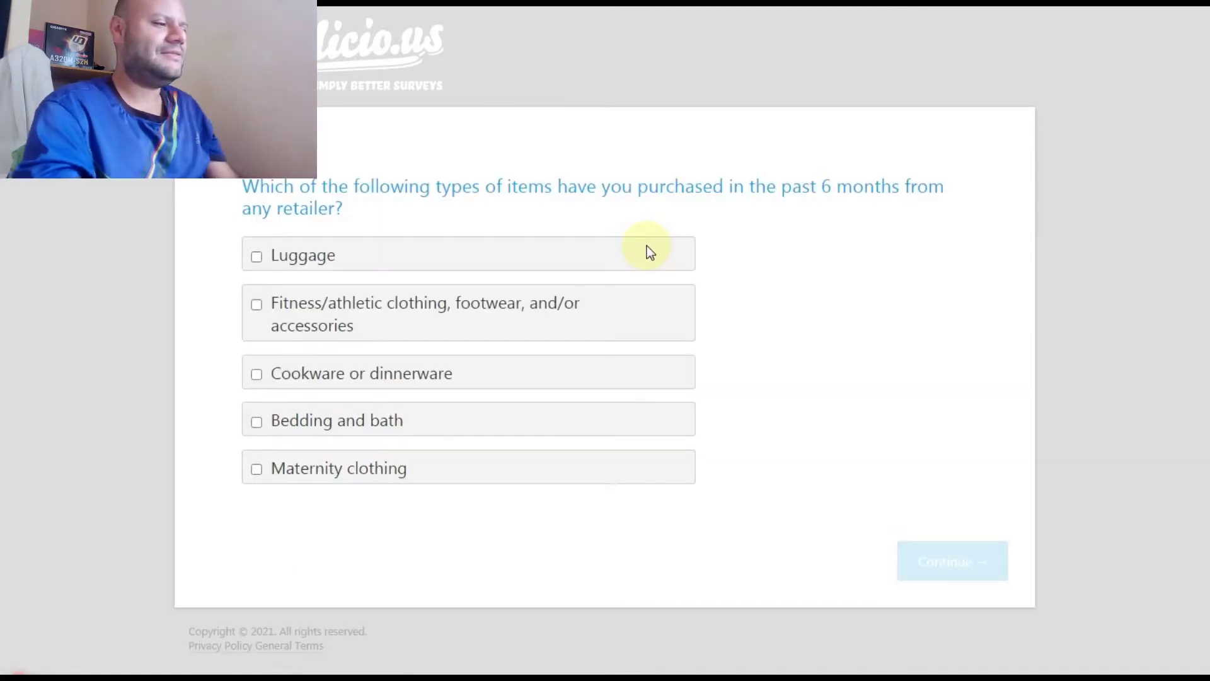
left_click(494, 263)
left_click(491, 309)
left_click(469, 426)
left_click(498, 382)
left_click(479, 465)
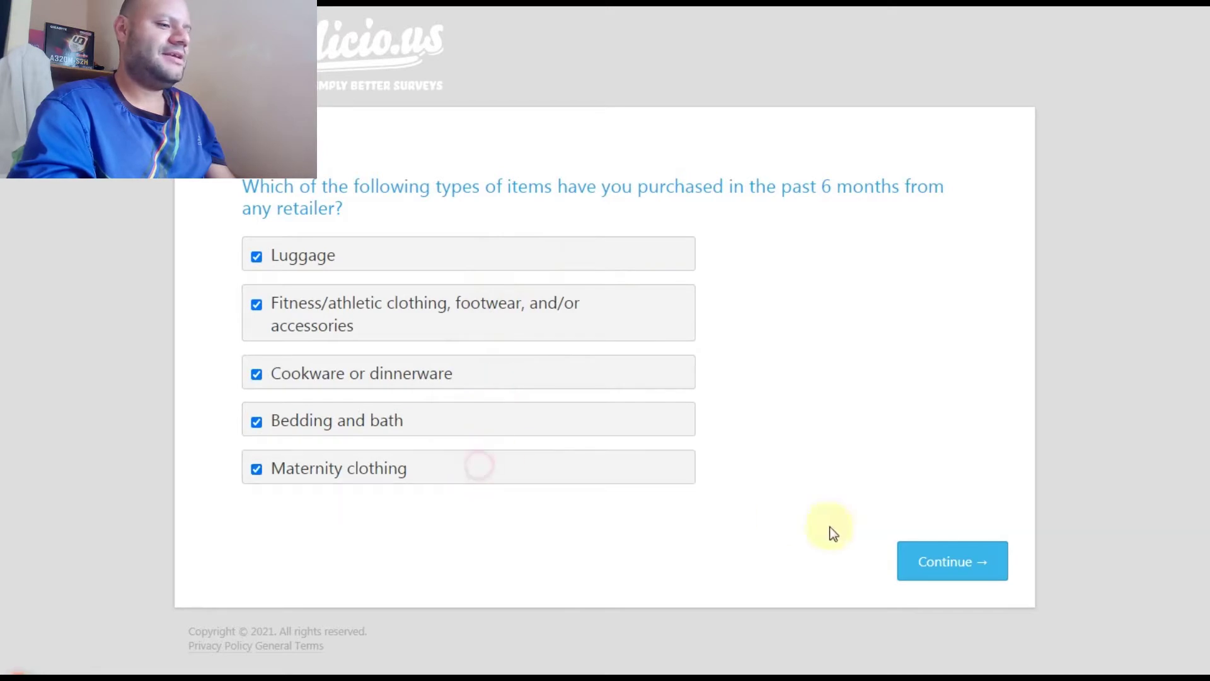
left_click(927, 559)
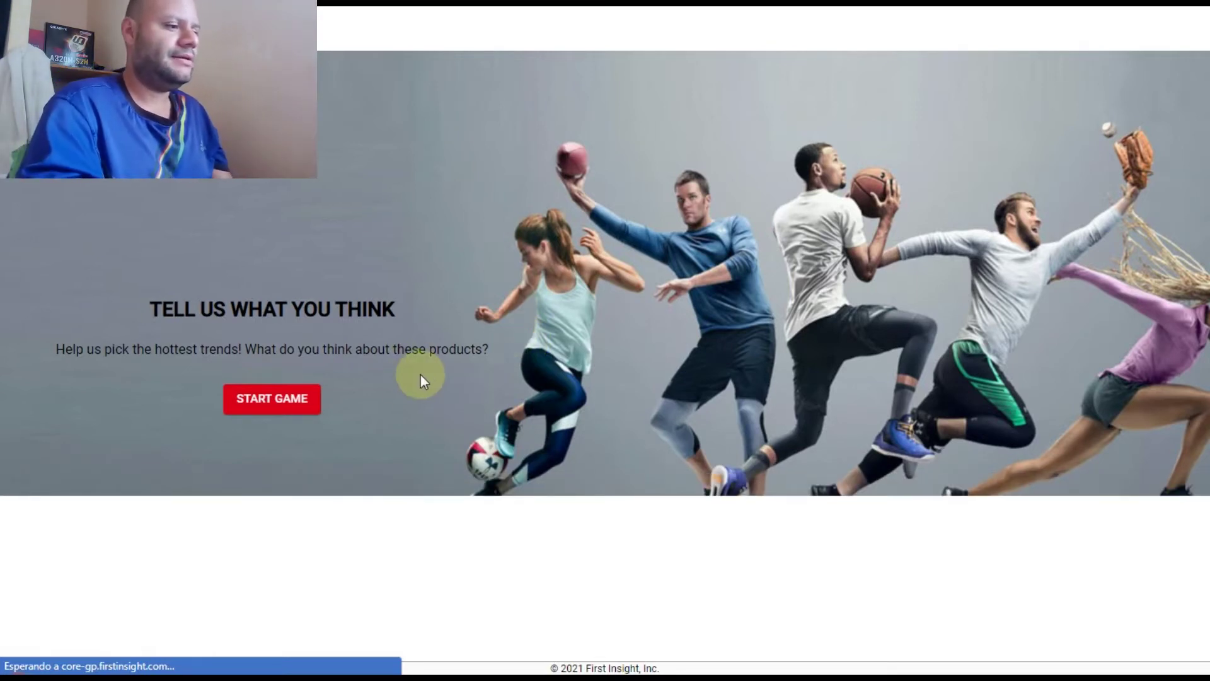
Start the product opinion game, answer the gender question and choose the 35-44 age group
left_click(297, 399)
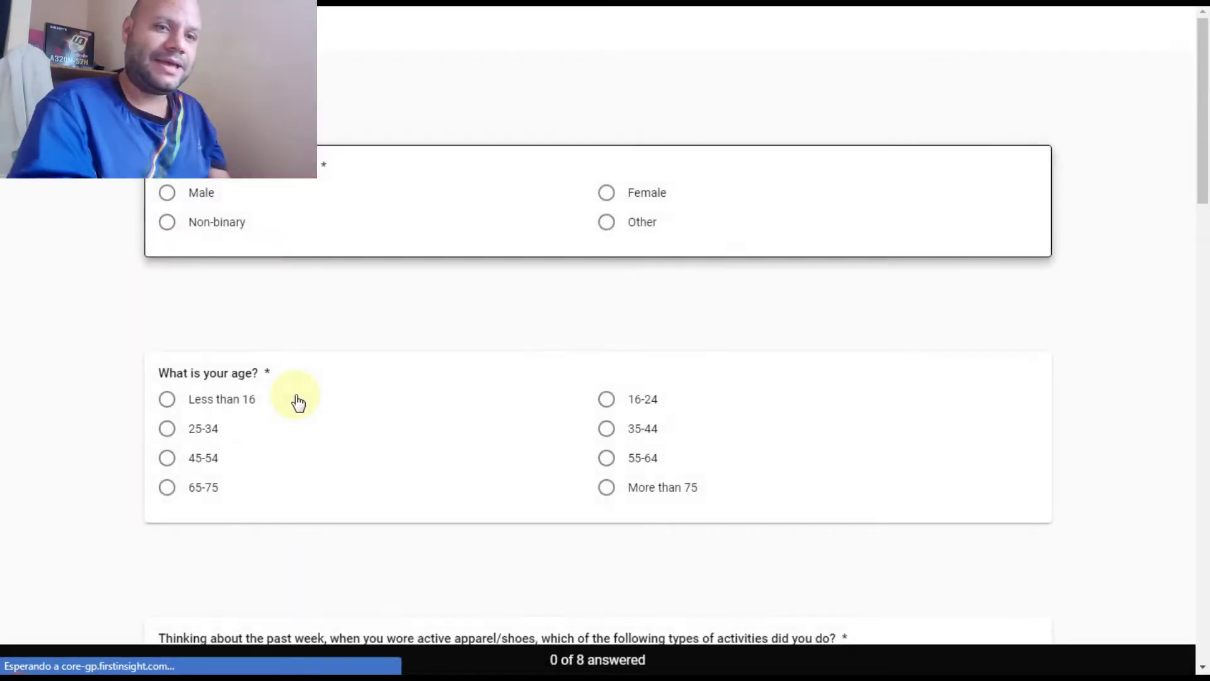
left_click(297, 400)
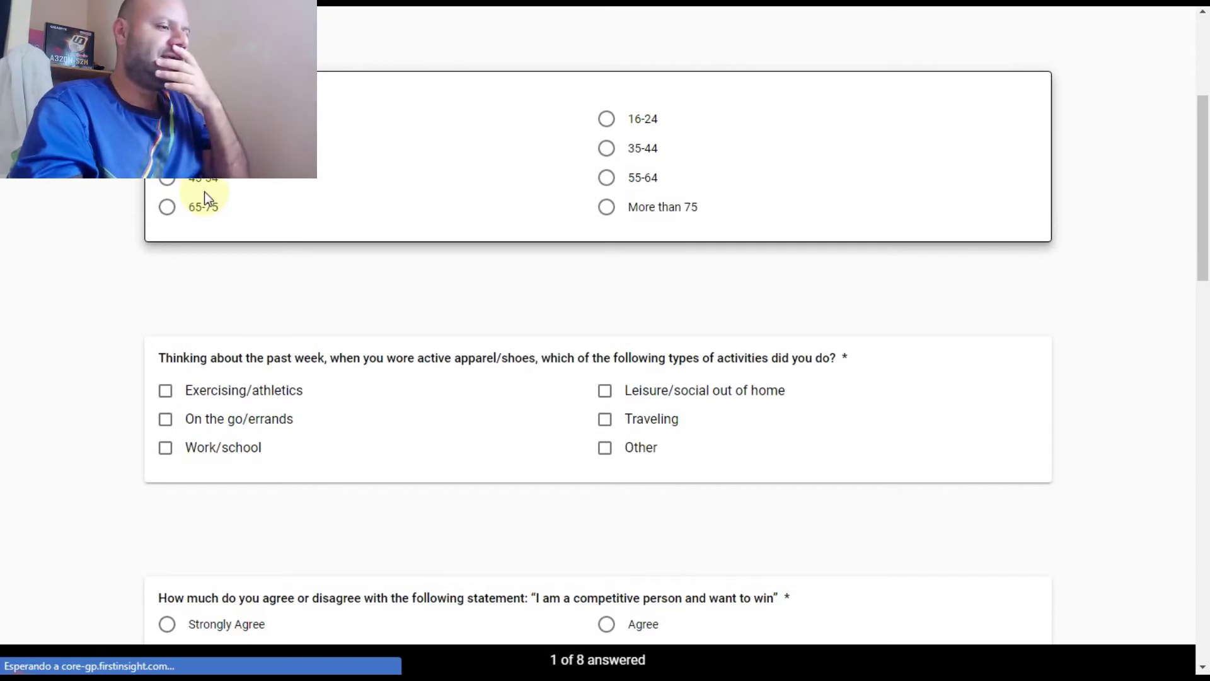
left_click(605, 149)
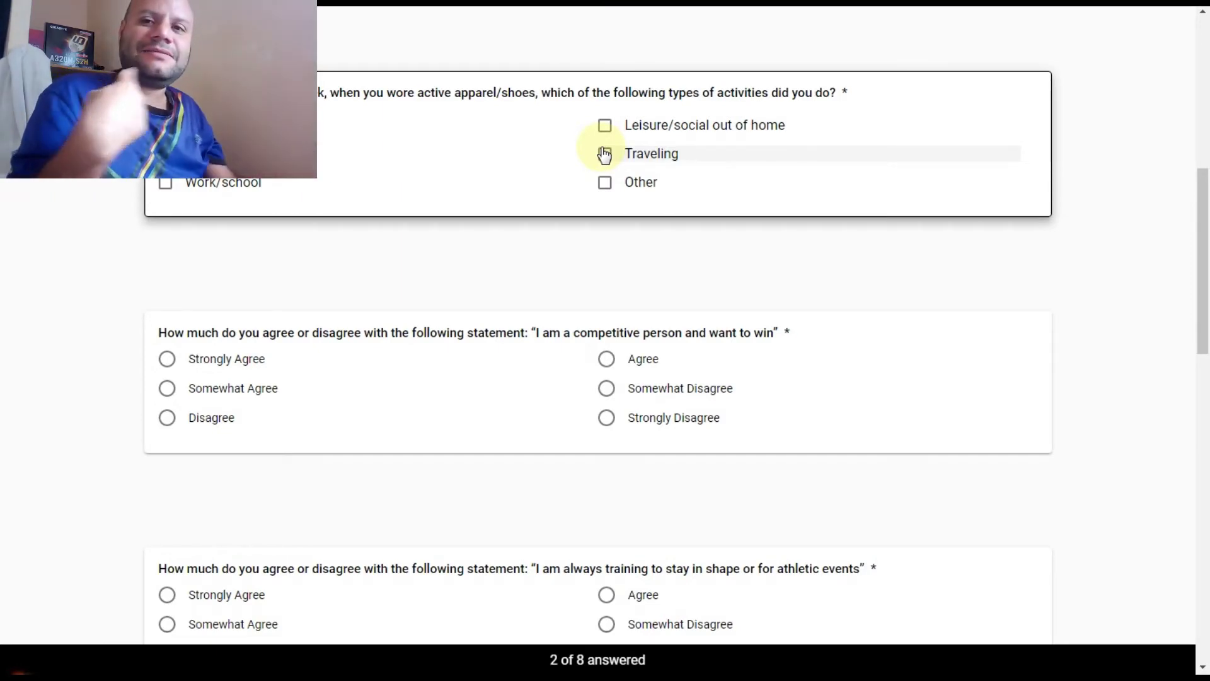
Submit Leisure/social out of home as the activity, then rate the competitiveness statement and the training statement, choosing Somewhat Agree for training
left_click(634, 129)
left_click(633, 129)
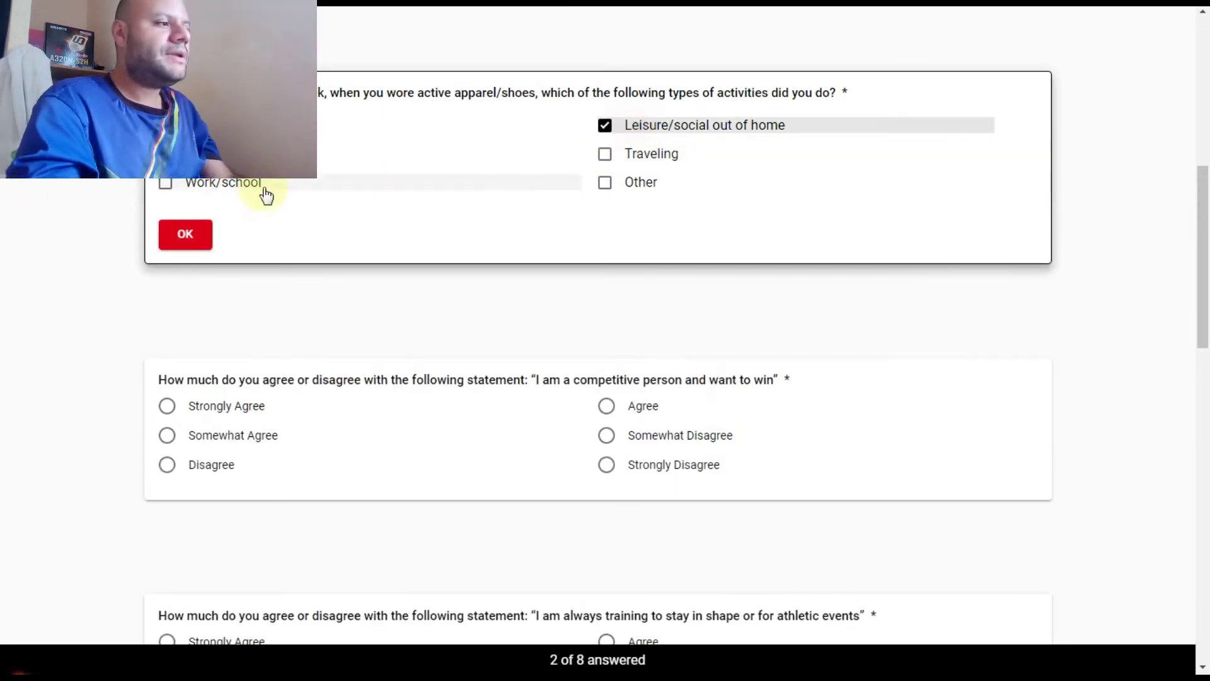
left_click(200, 229)
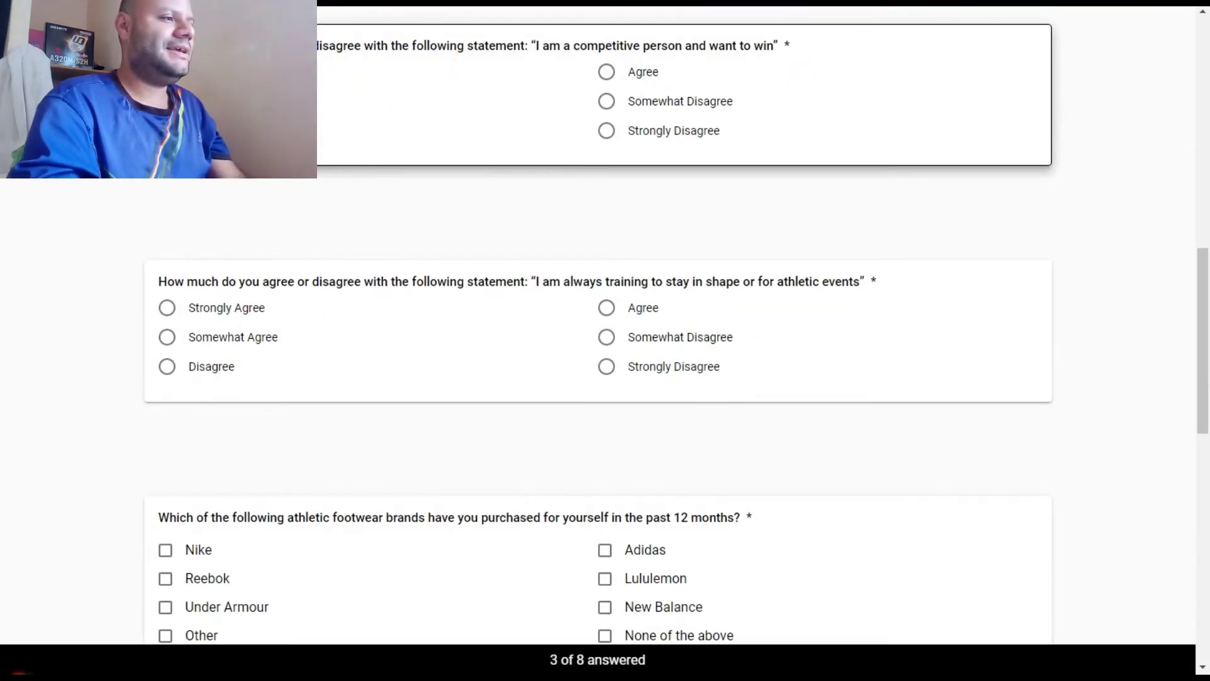
left_click(167, 338)
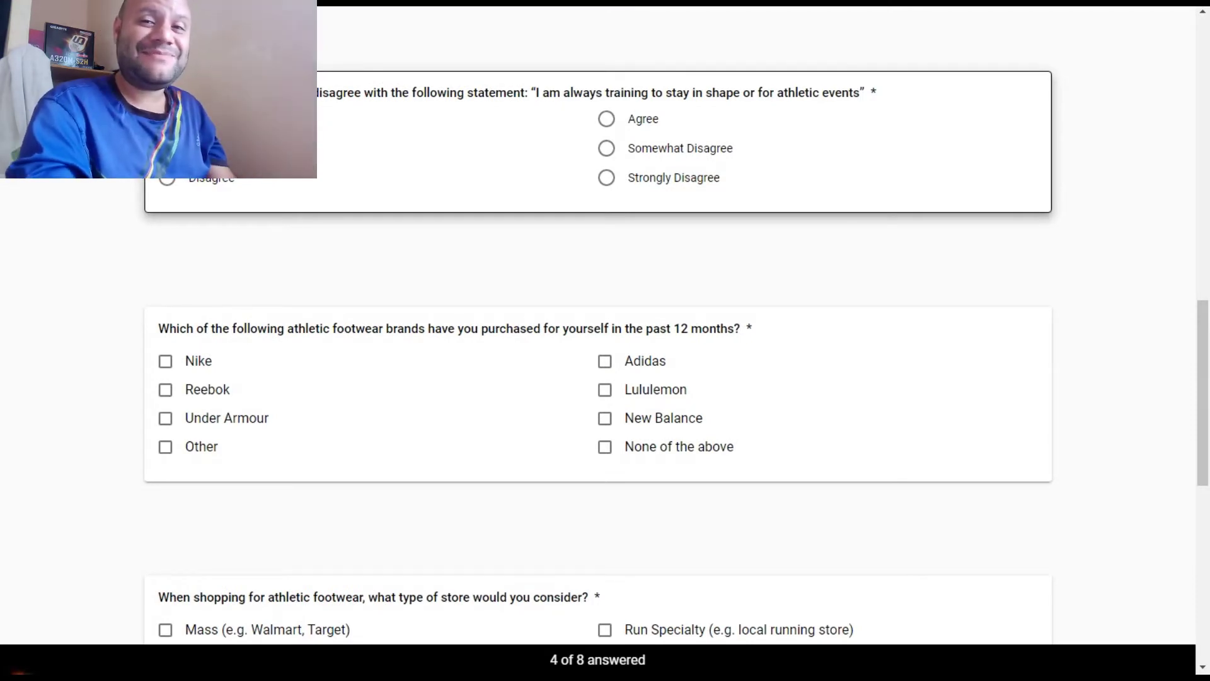
left_click(167, 149)
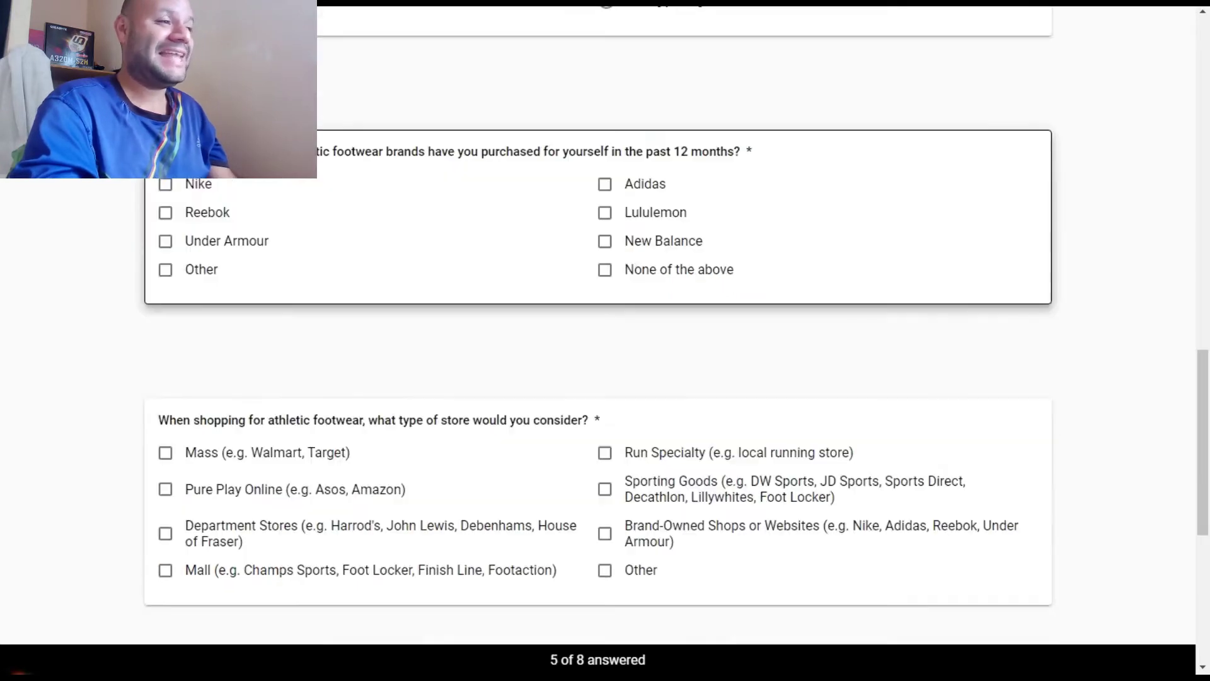
Submit Adidas and New Balance as the athletic footwear brands purchased in the past 12 months
left_click(664, 131)
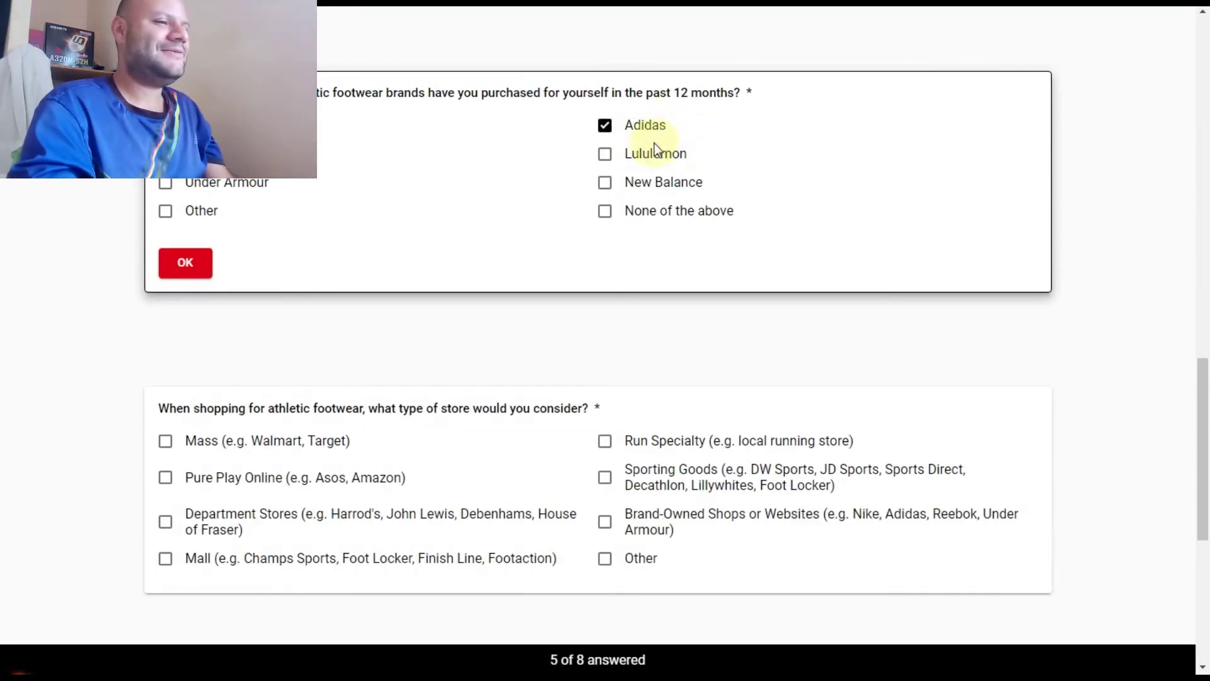
left_click(653, 176)
left_click(185, 263)
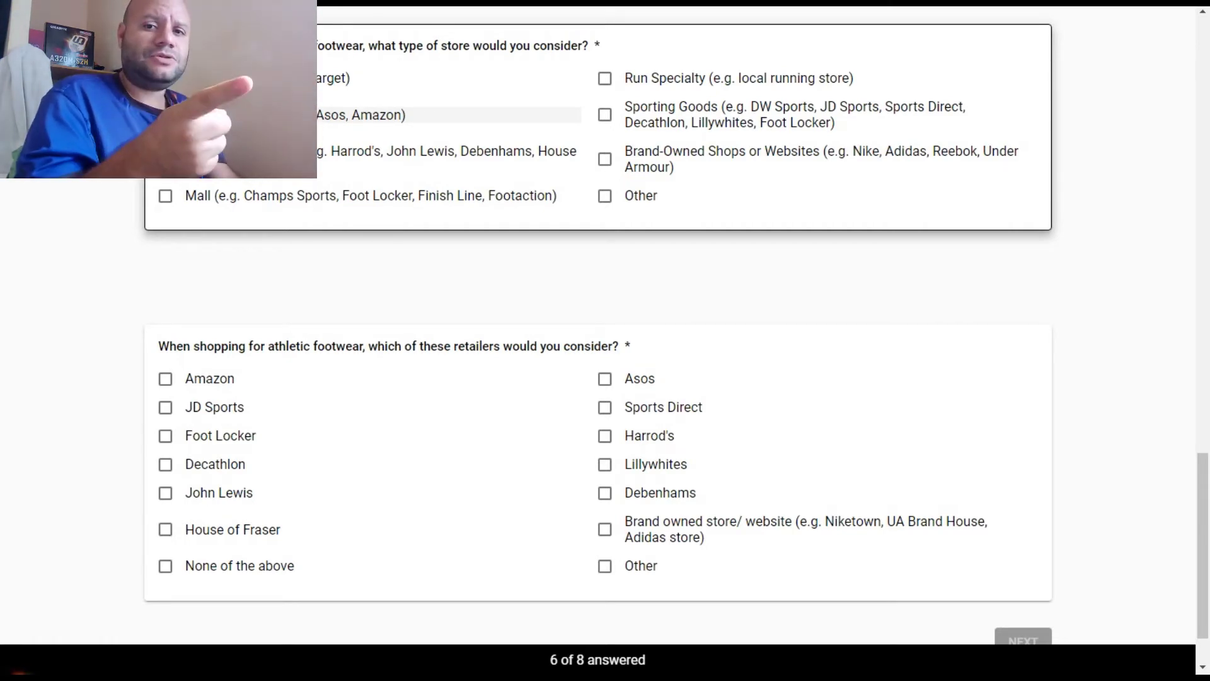
Submit Pure Play Online, Sporting Goods, Brand-Owned Shops or Websites, and Run Specialty as the store types considered for athletic footwear
left_click(252, 115)
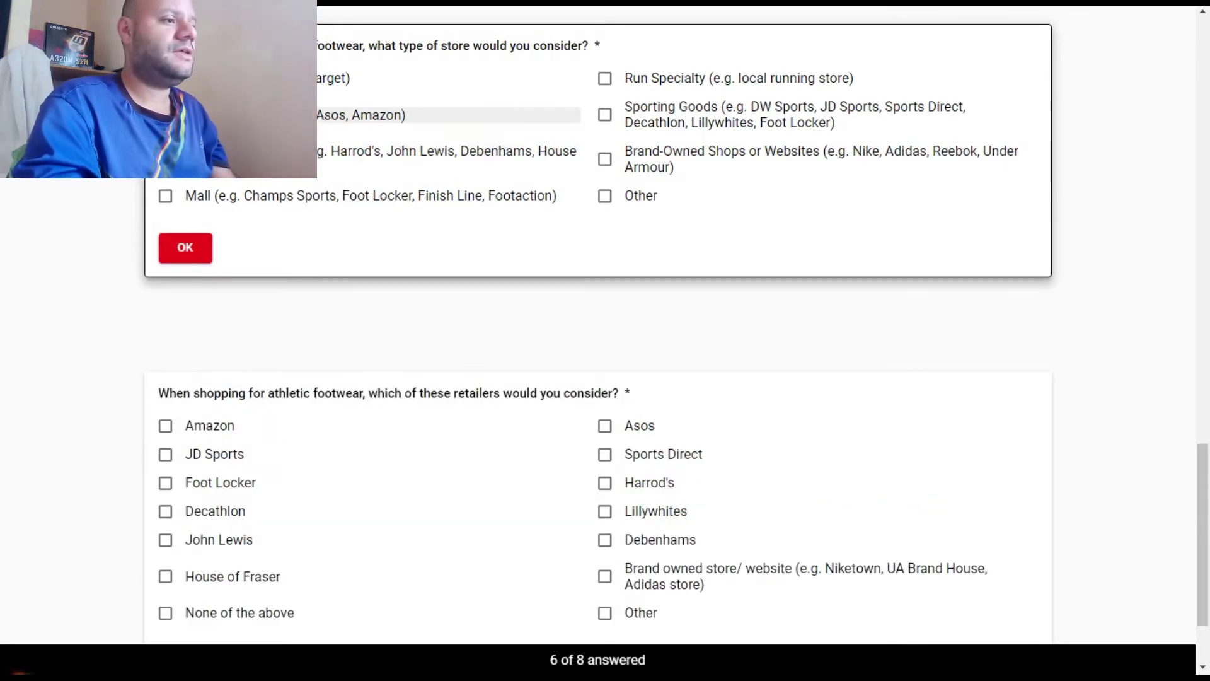
left_click(647, 127)
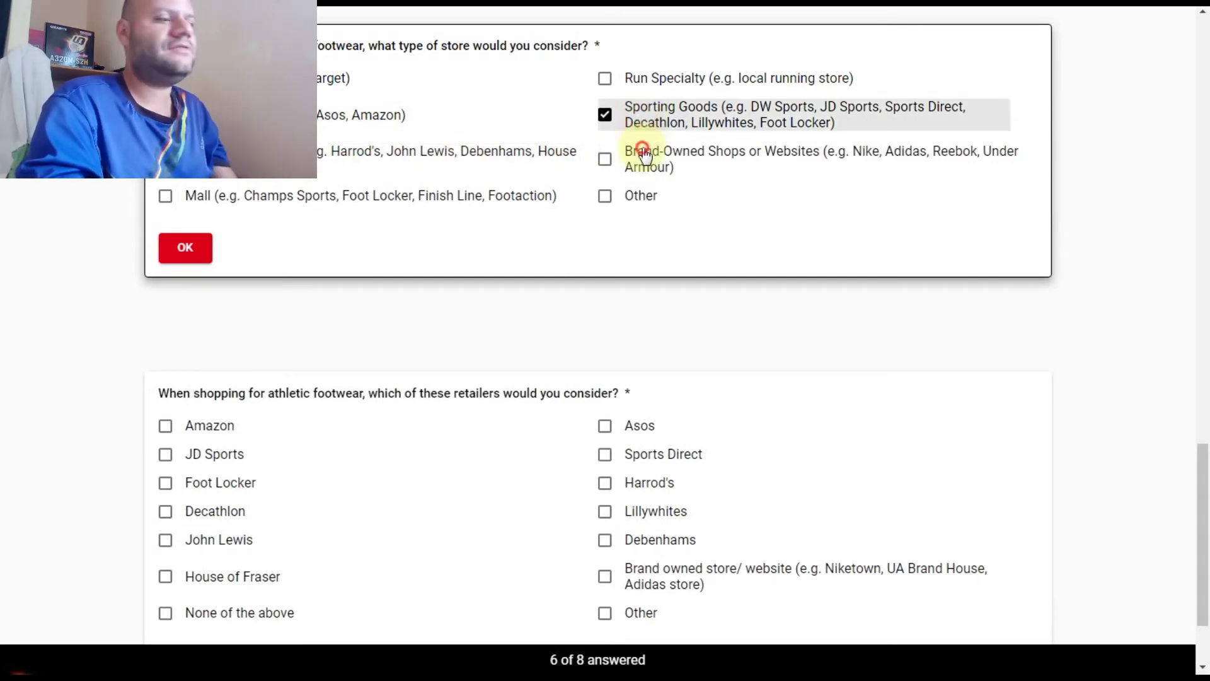
left_click(646, 157)
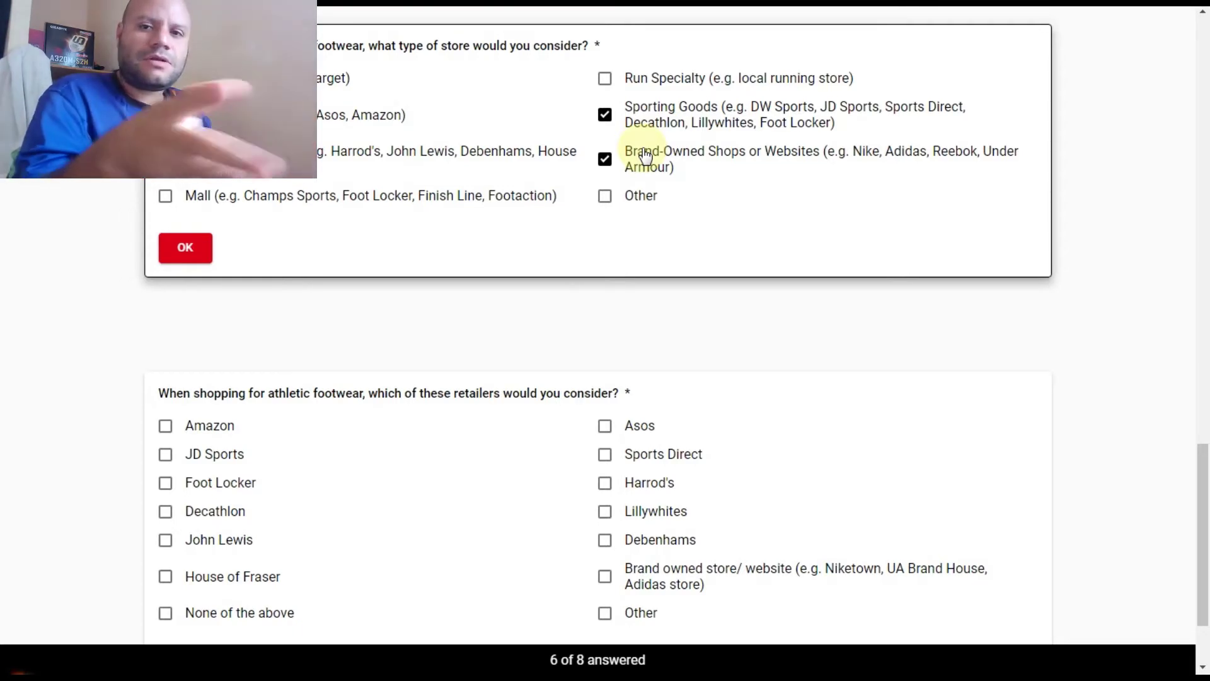
left_click(675, 78)
left_click(197, 262)
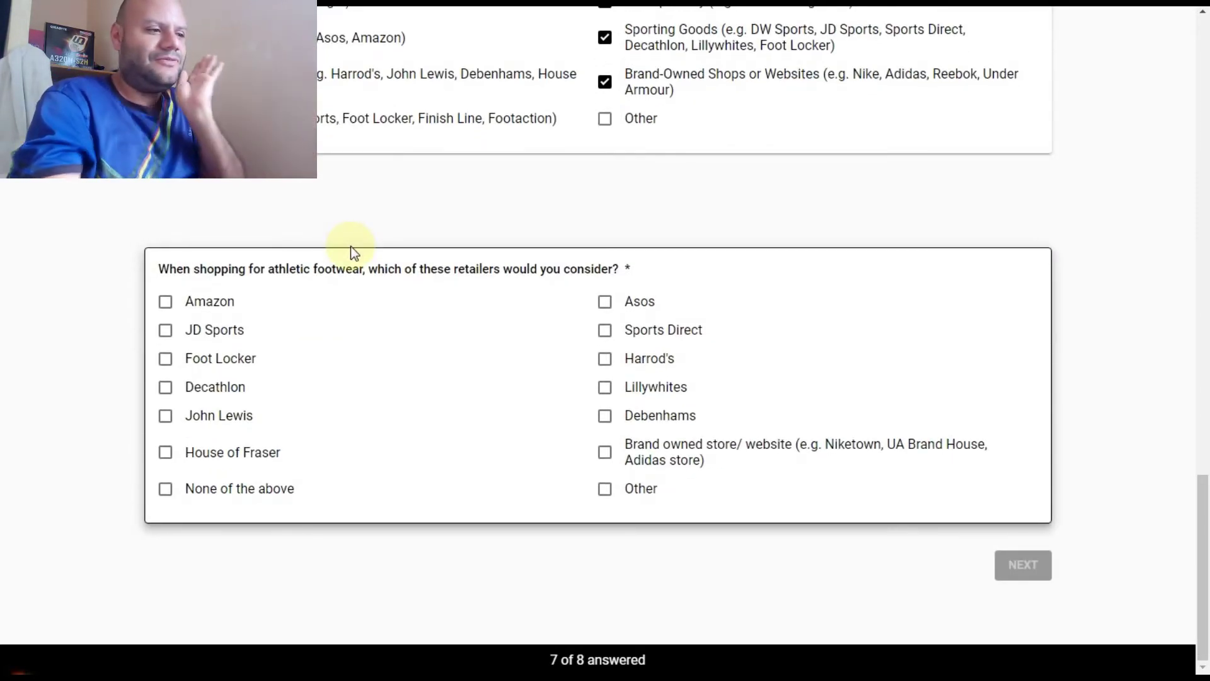
Select Amazon, Foot Locker, Decathlon, John Lewis, Harrod's and Sports Direct as the retailers considered, and proceed to the product ratings
left_click(234, 304)
left_click(227, 359)
left_click(232, 387)
left_click(233, 416)
left_click(649, 358)
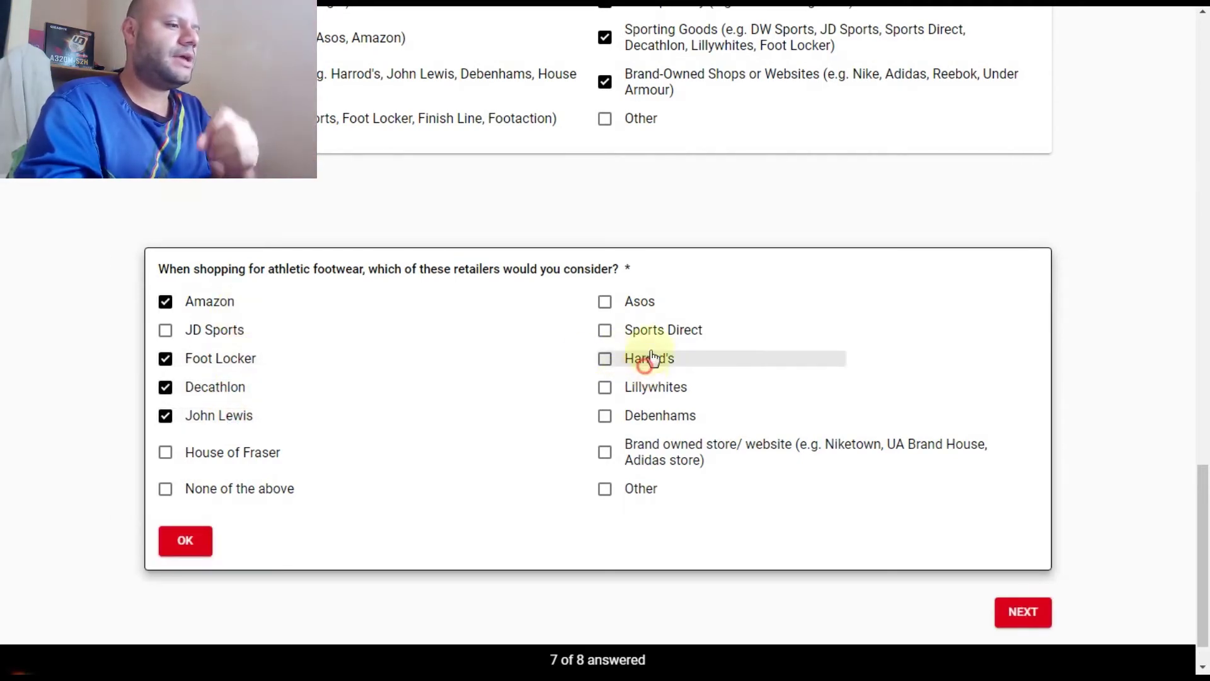
left_click(656, 329)
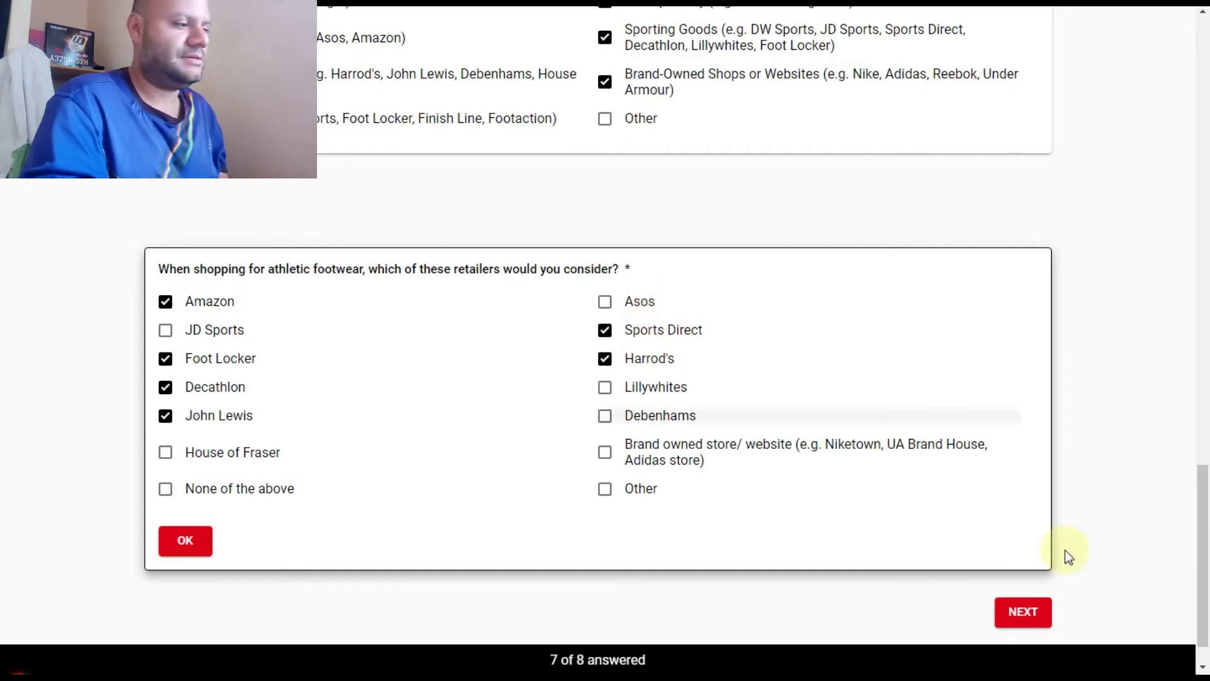
left_click(1047, 621)
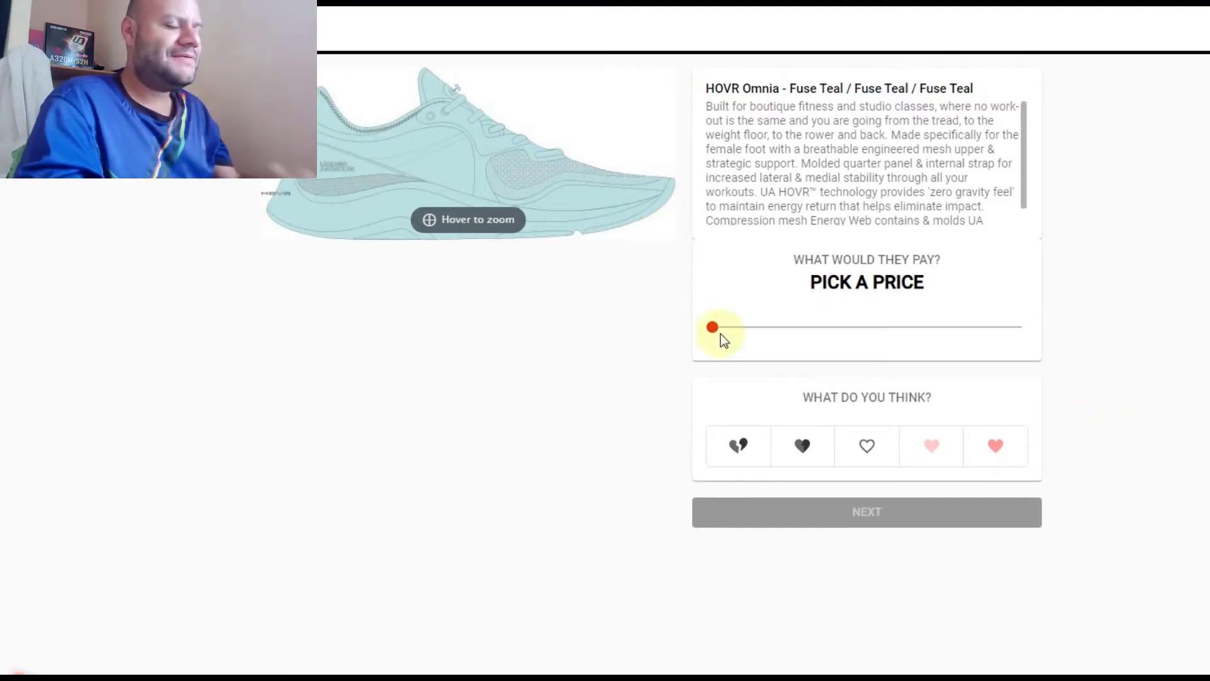
Price the HOVR Omnia Fuse Teal shoe at £43.00, rate it Like It, and submit it without a comment
left_click_drag(714, 325, 781, 327)
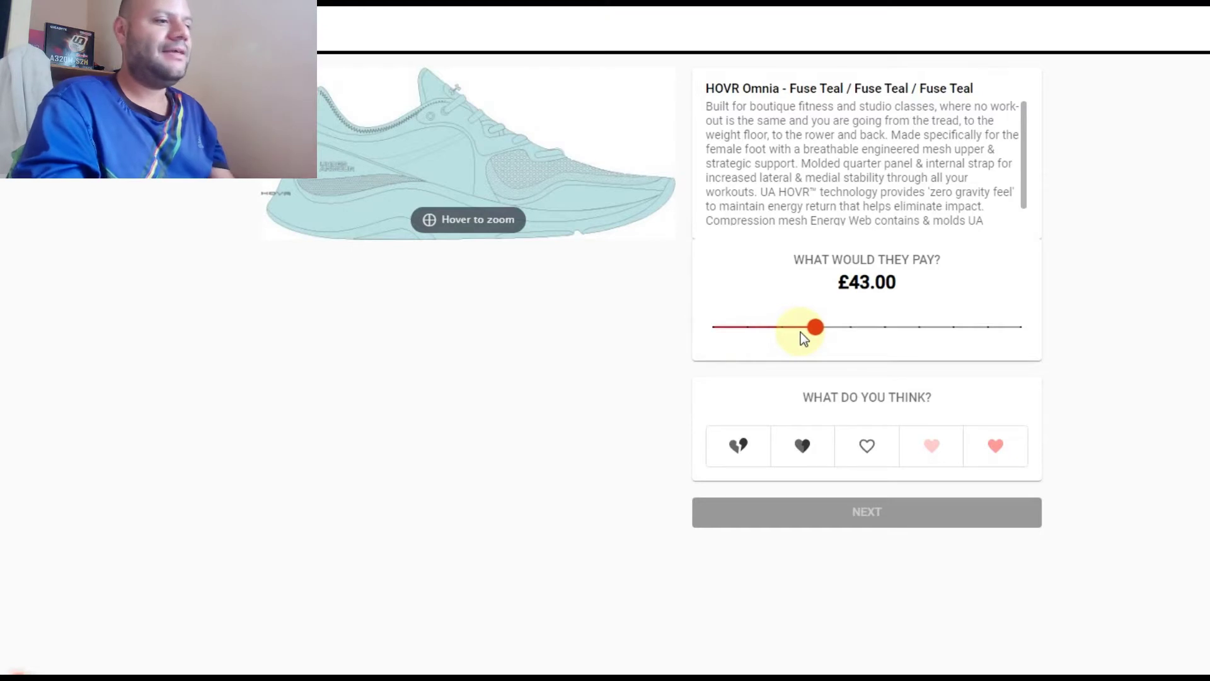
left_click_drag(829, 328, 782, 327)
scroll(981, 222, "down", 1)
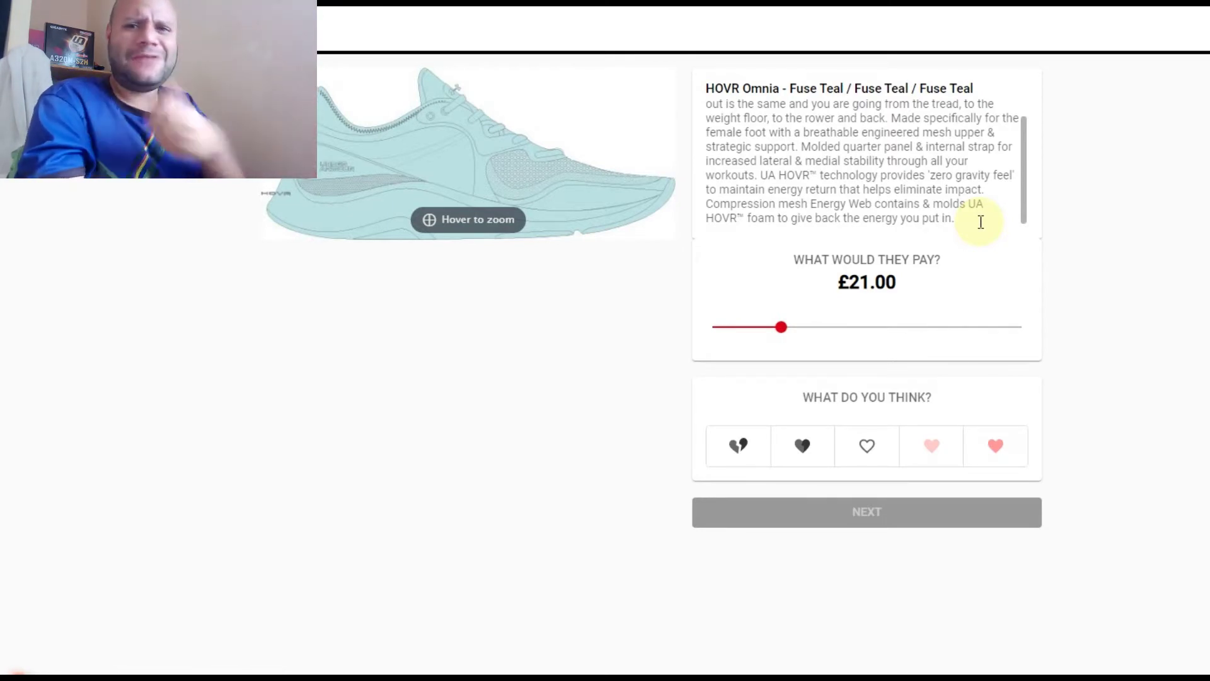
left_click(816, 327)
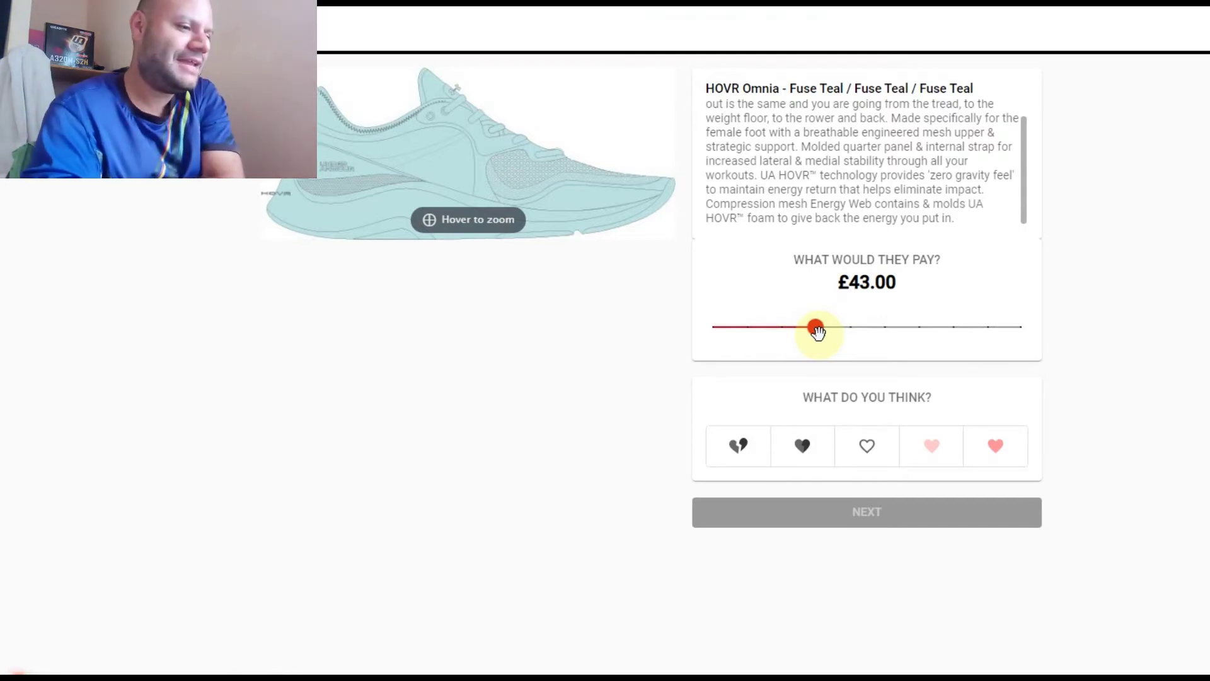
left_click(939, 448)
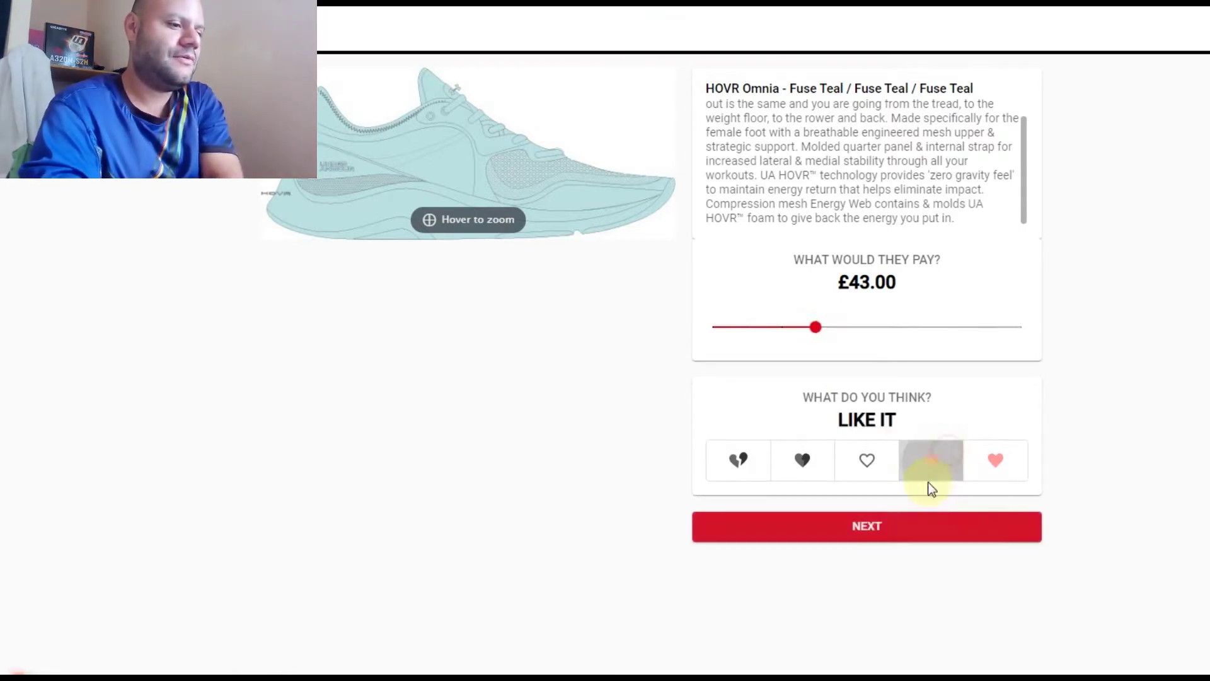
left_click(913, 531)
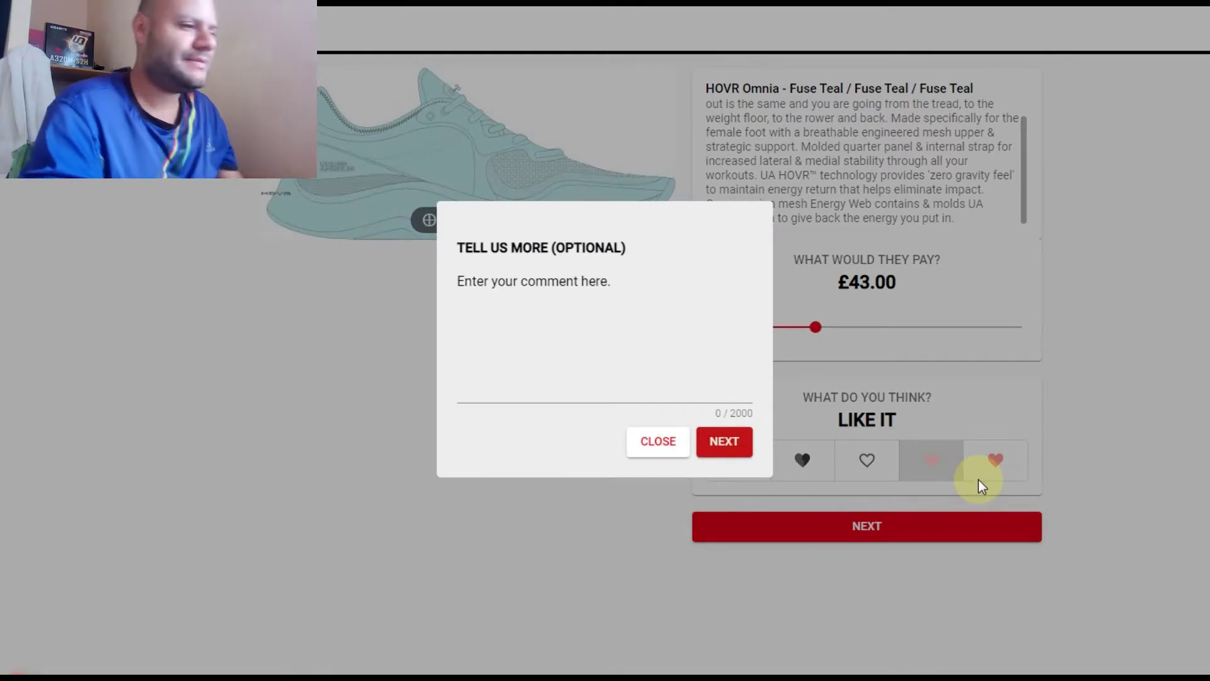
left_click(978, 479)
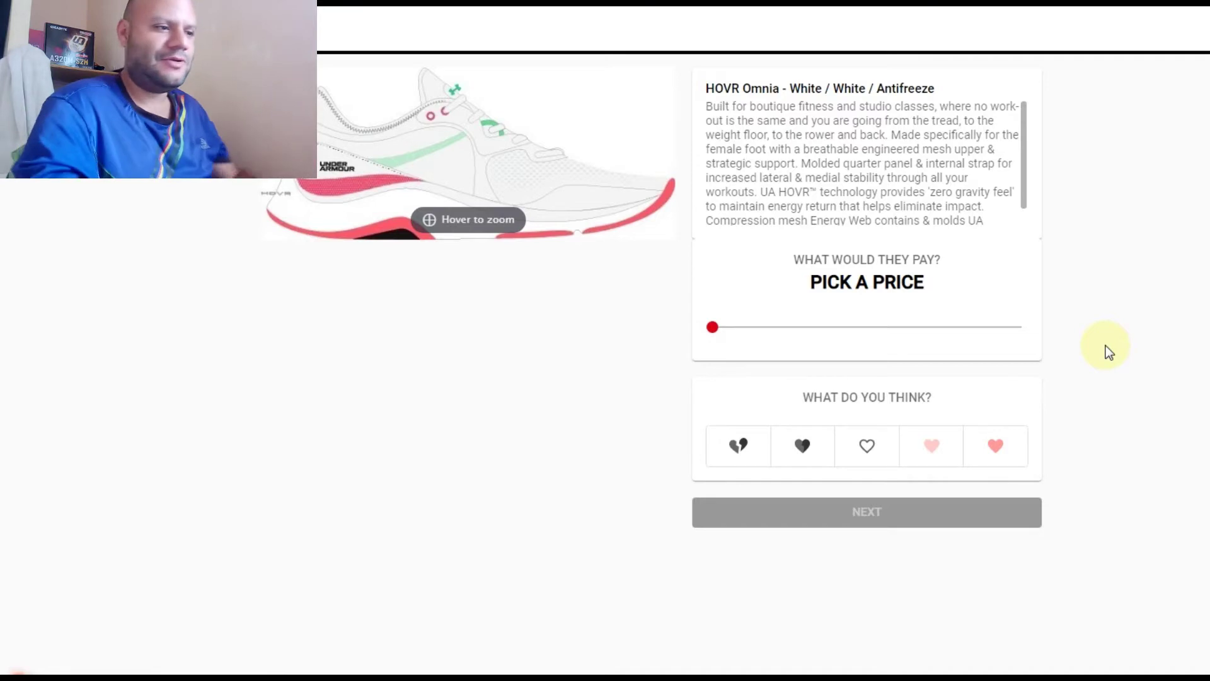
Price the HOVR Omnia White / White / Antifreeze shoe at £21.00, rate it Like It, and submit it without a comment
left_click_drag(714, 327, 792, 328)
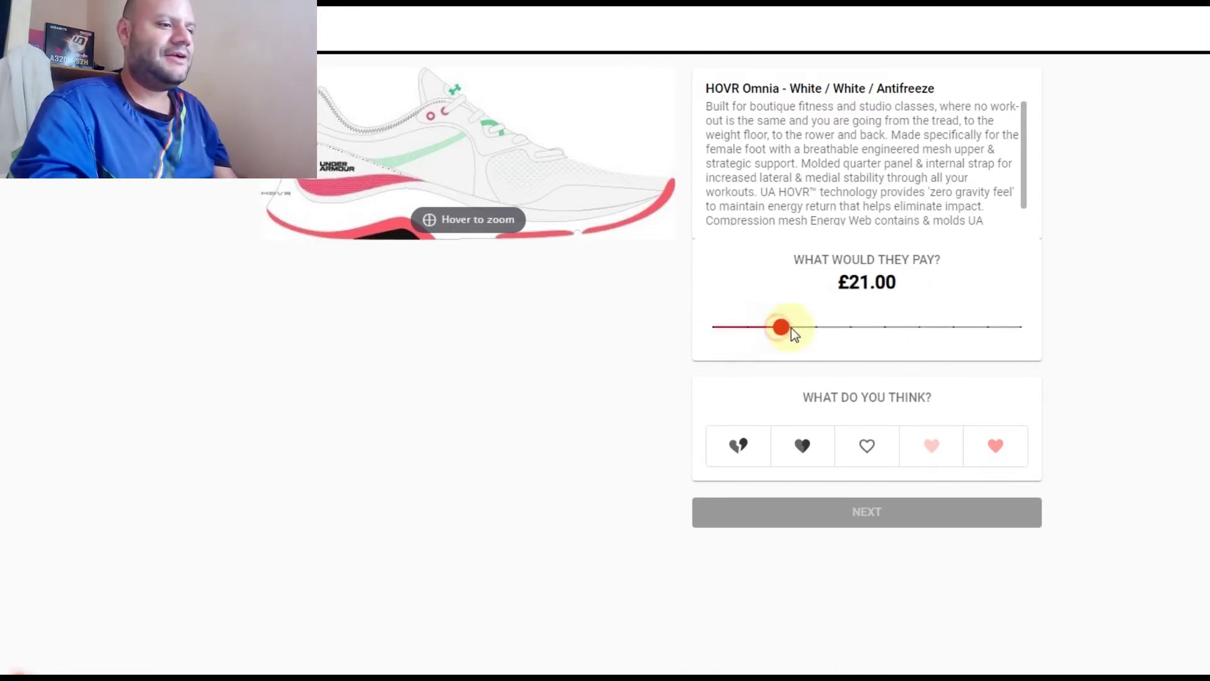
left_click(914, 461)
left_click(899, 514)
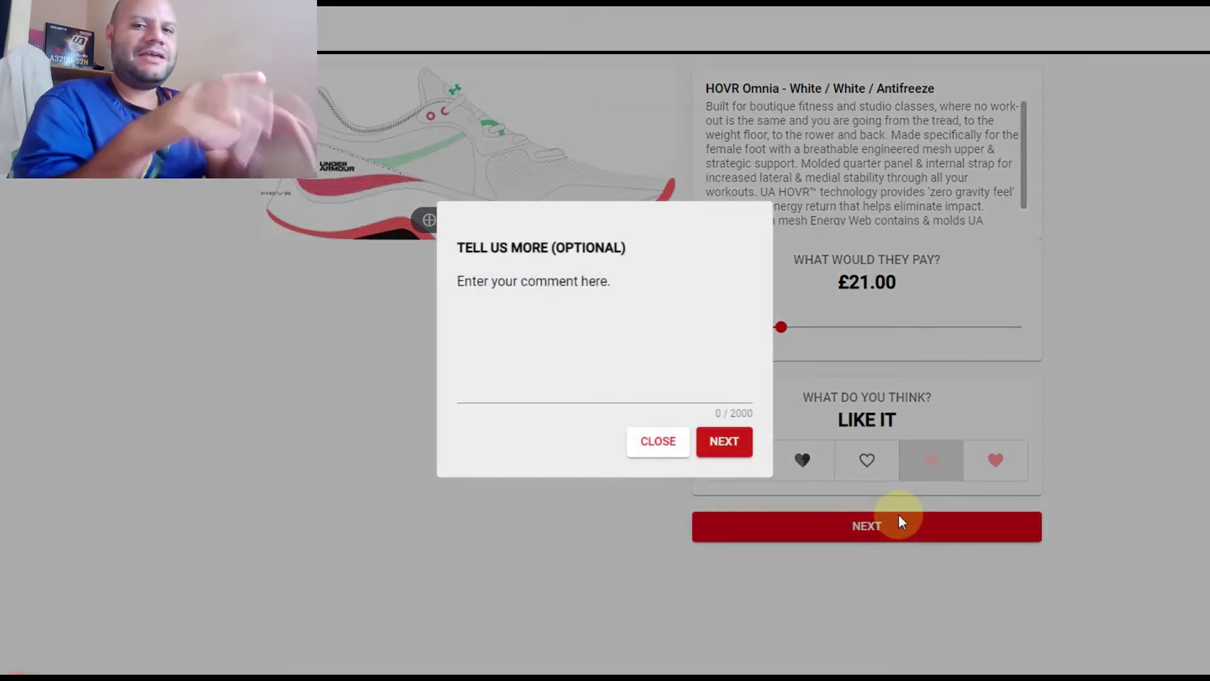
left_click(724, 443)
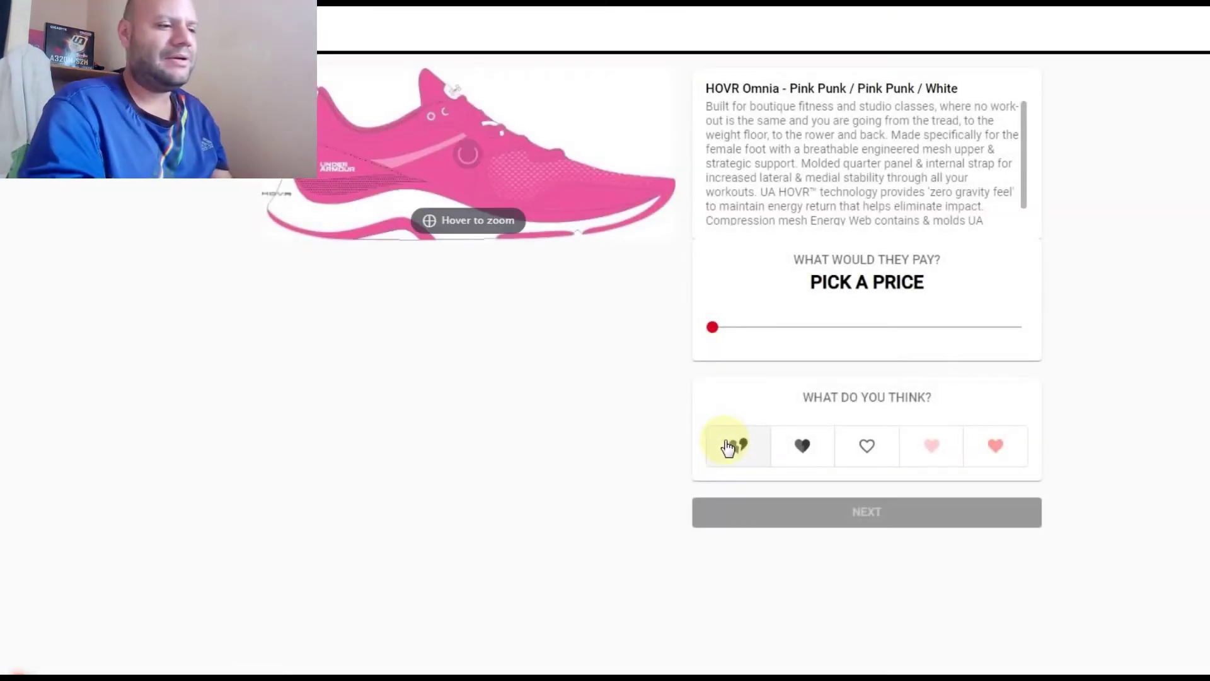
Price the HOVR Omnia Pink Punk shoe at £21.00 and give it the highest heart rating
left_click_drag(709, 325, 782, 328)
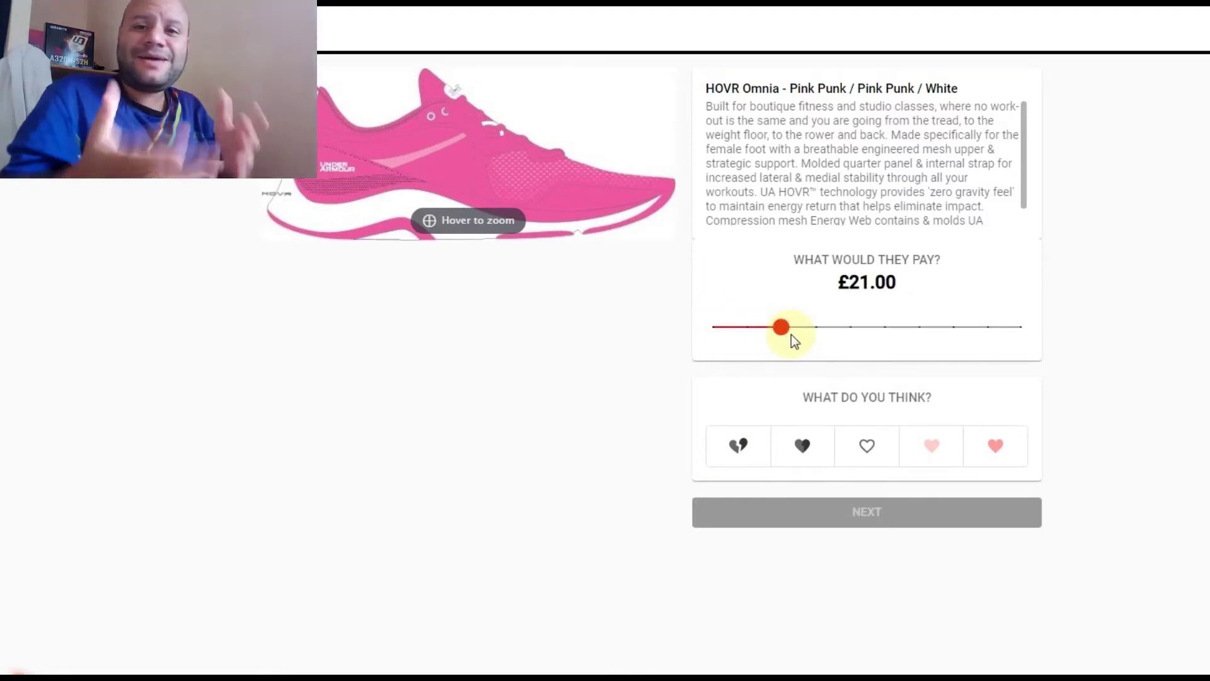
left_click(1016, 468)
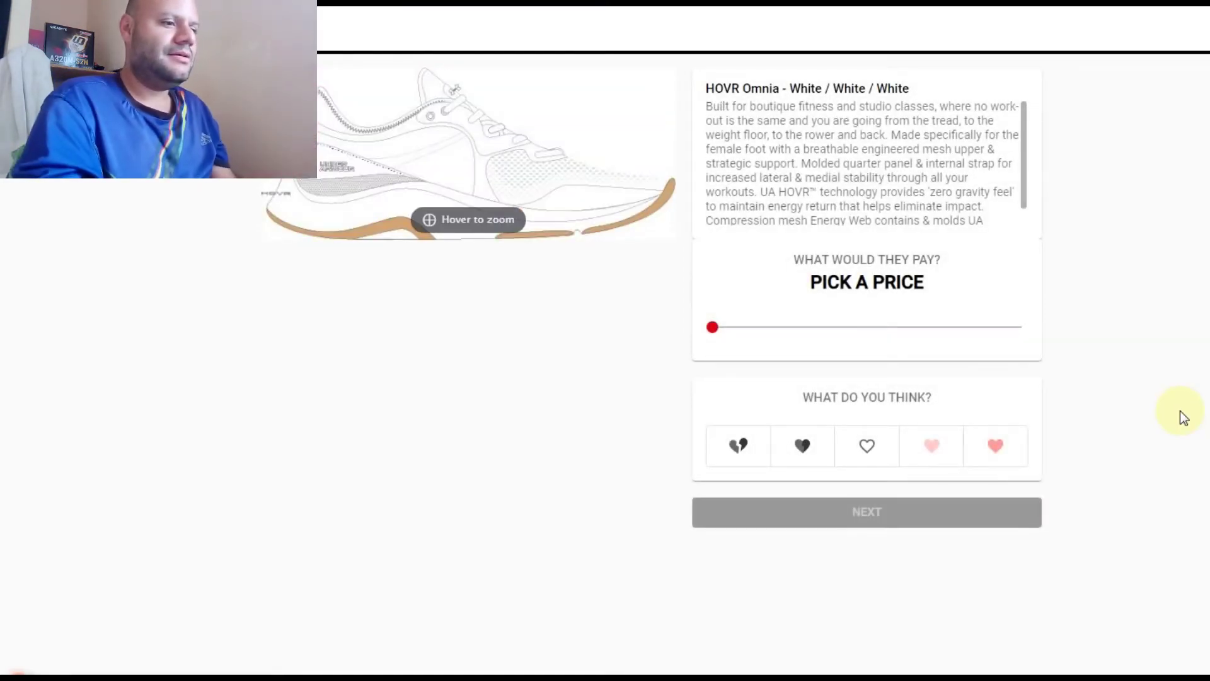
Rate the HOVR Omnia White / White / White shoe Like It, price it at £43.00, and submit it without a comment
left_click(942, 450)
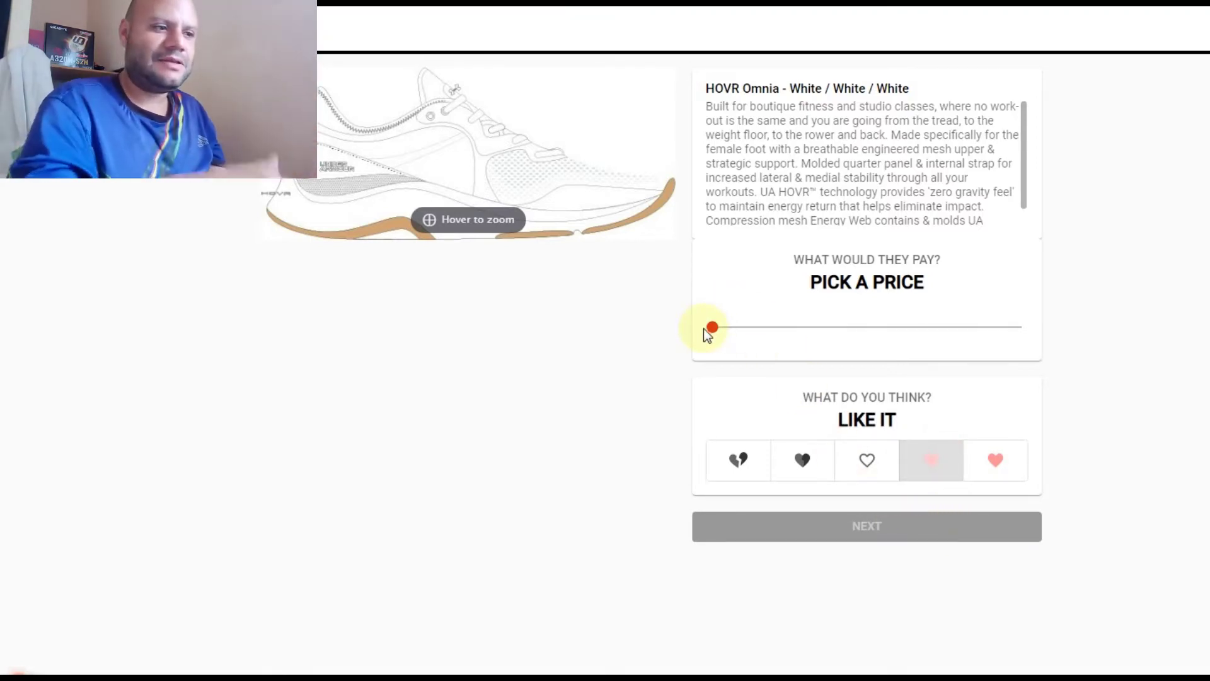
left_click_drag(705, 329, 816, 326)
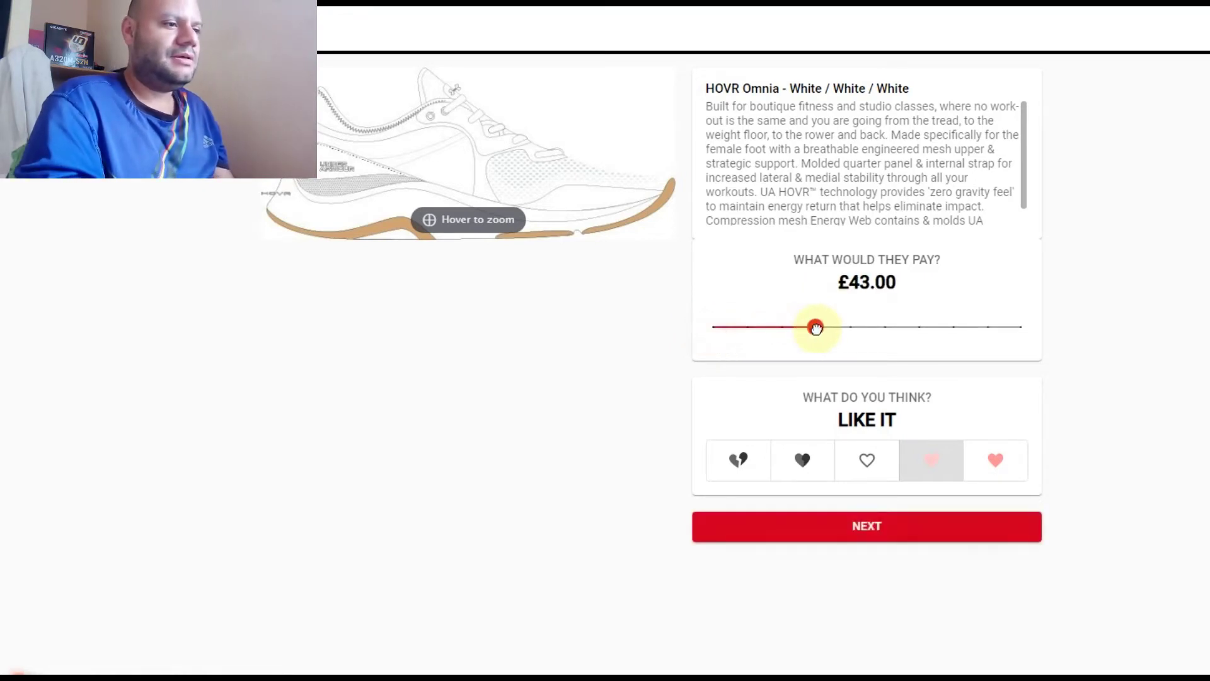
left_click(853, 528)
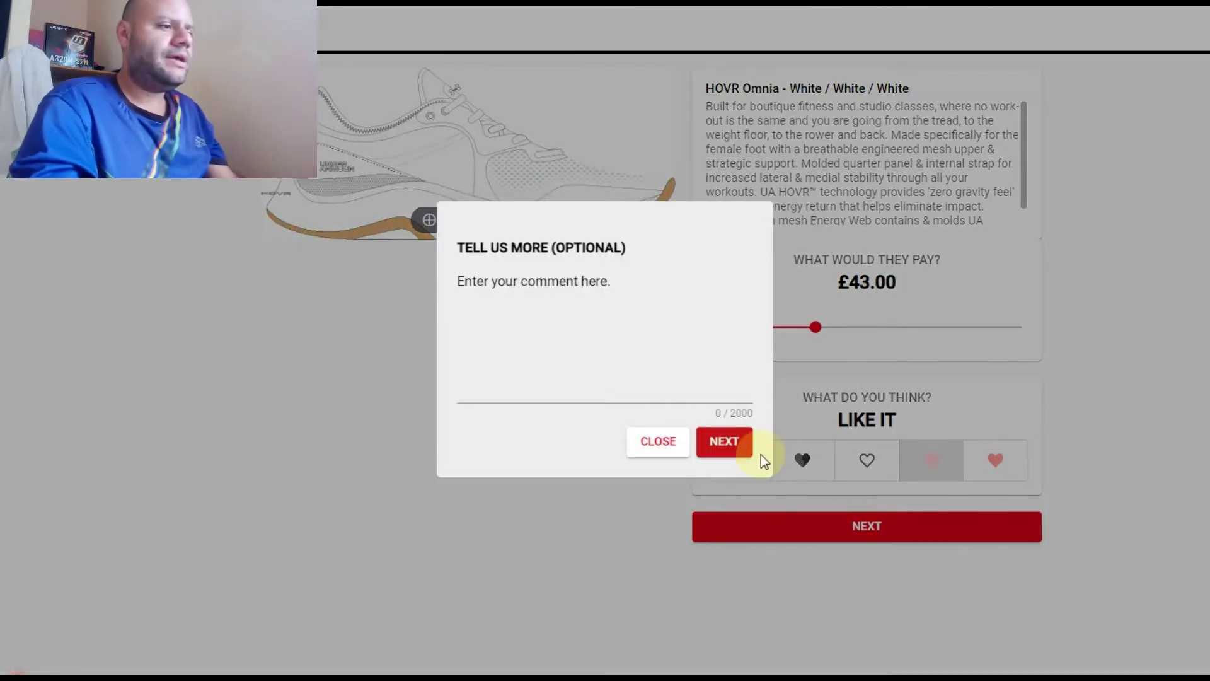
left_click(724, 442)
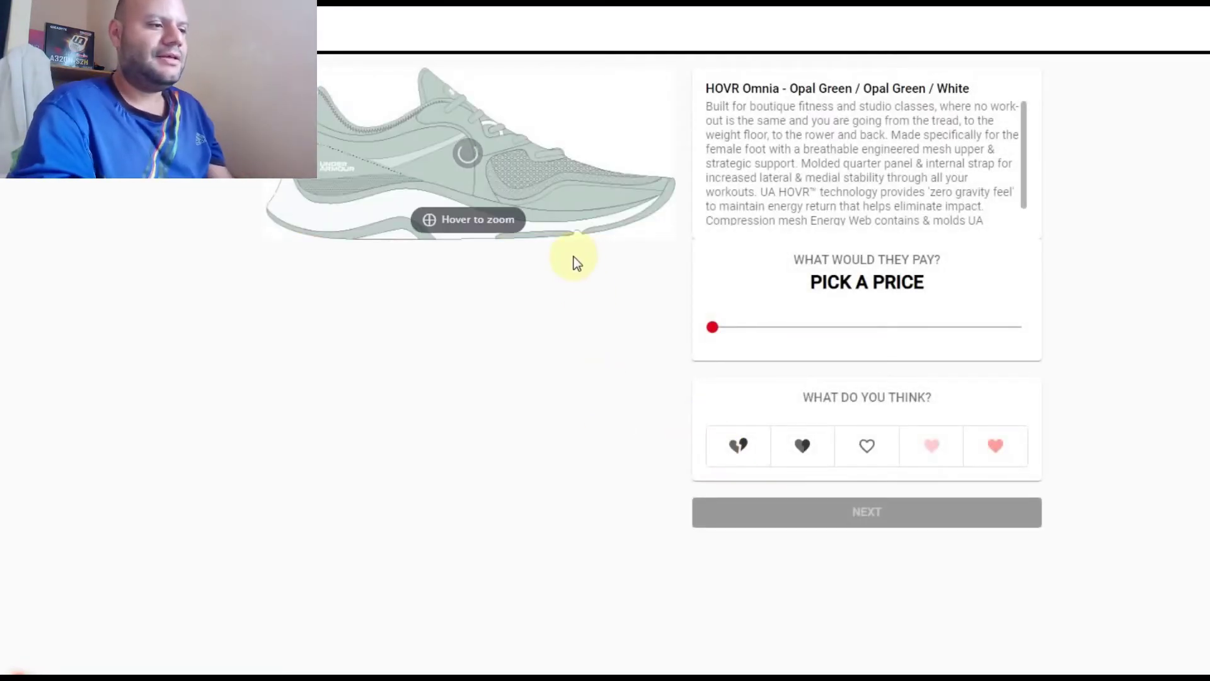
Price the Opal Green / Opal Green / White shoe at £21.00 and the Tempered Steel shoe at £43.00, giving both the highest heart rating without comments
left_click_drag(711, 327, 781, 327)
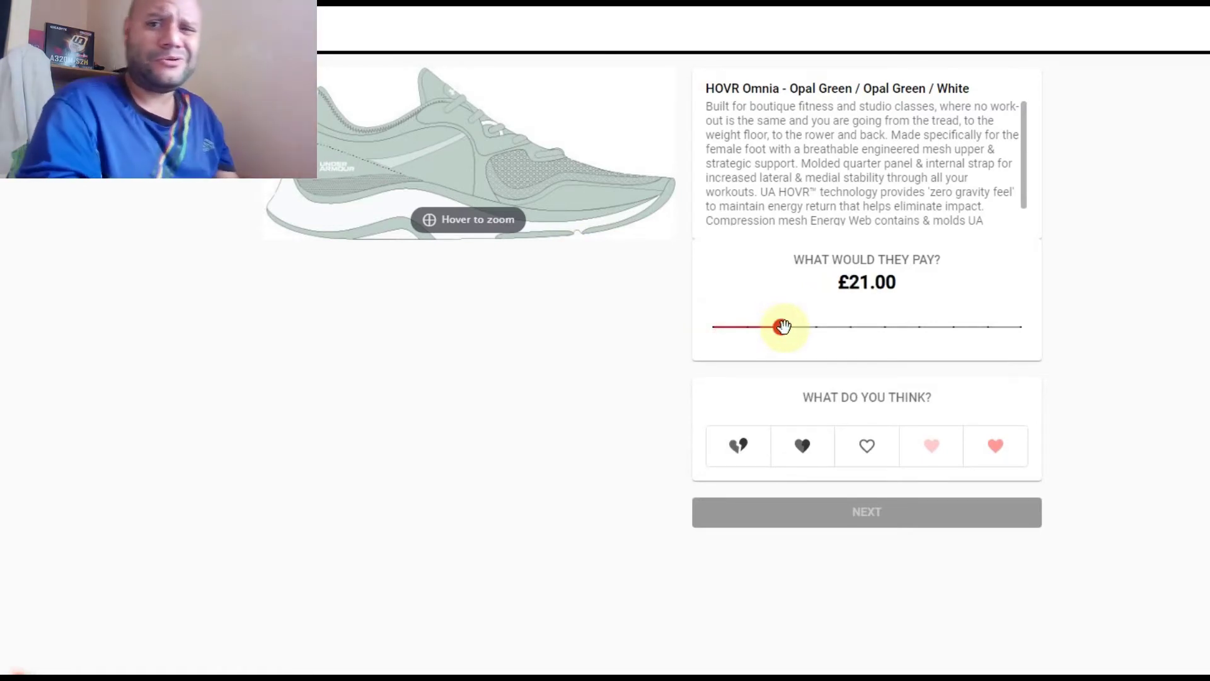
left_click(996, 445)
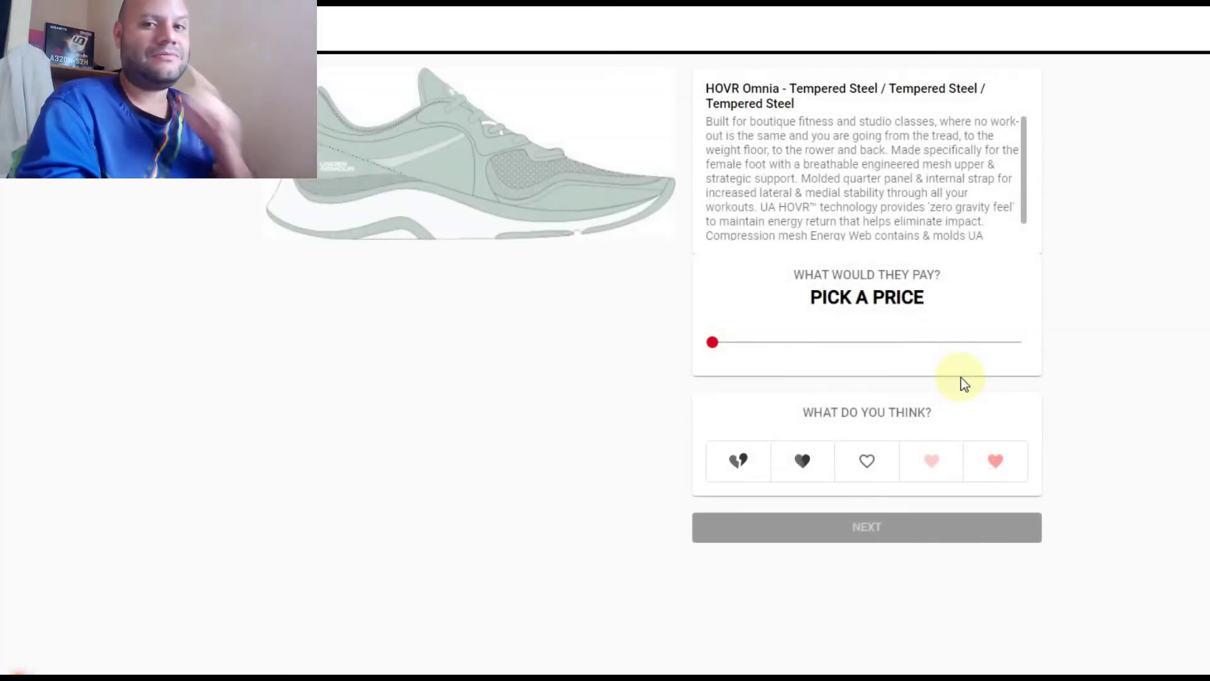
left_click(816, 341)
left_click(996, 460)
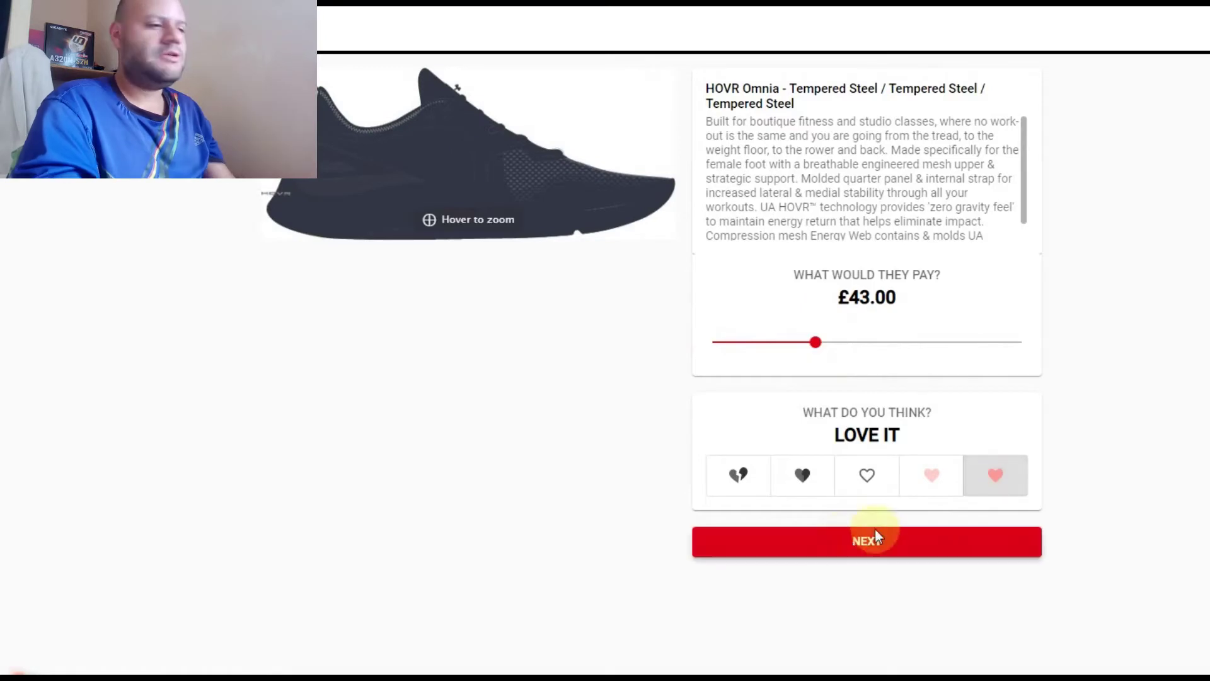
left_click(849, 540)
left_click(670, 457)
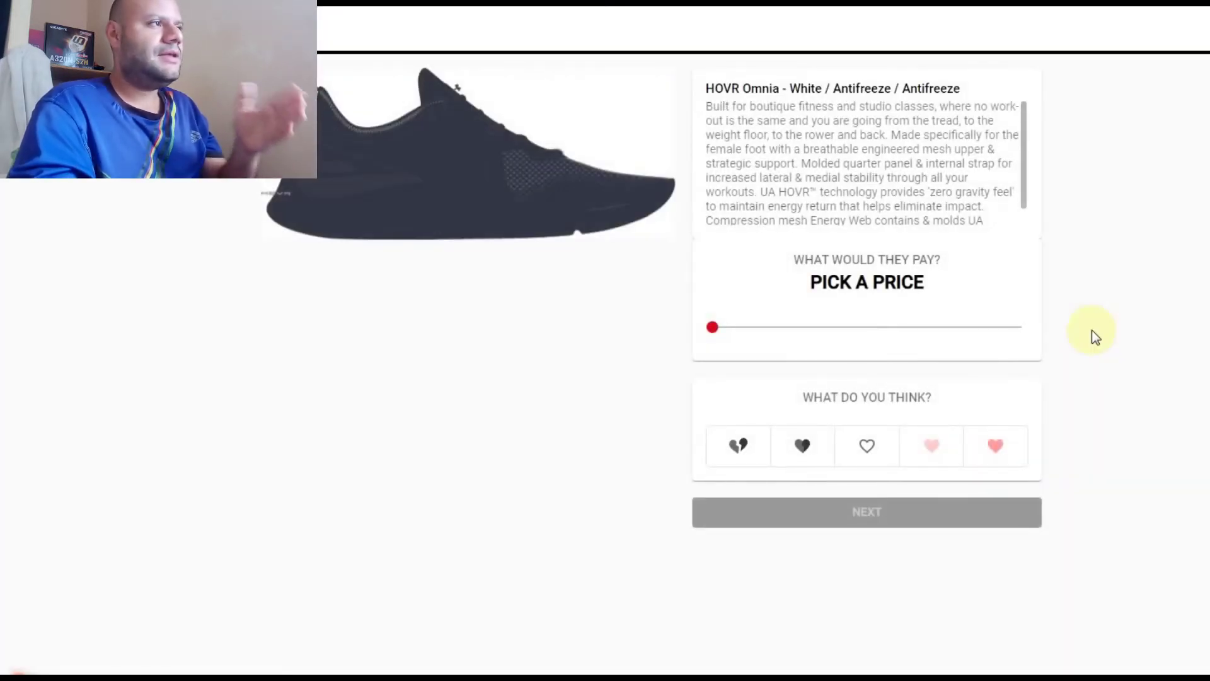
Price the HOVR Omnia White / Antifreeze / Antifreeze shoe at £21.00, rate it Love It, and submit it without a comment
left_click_drag(711, 326, 782, 327)
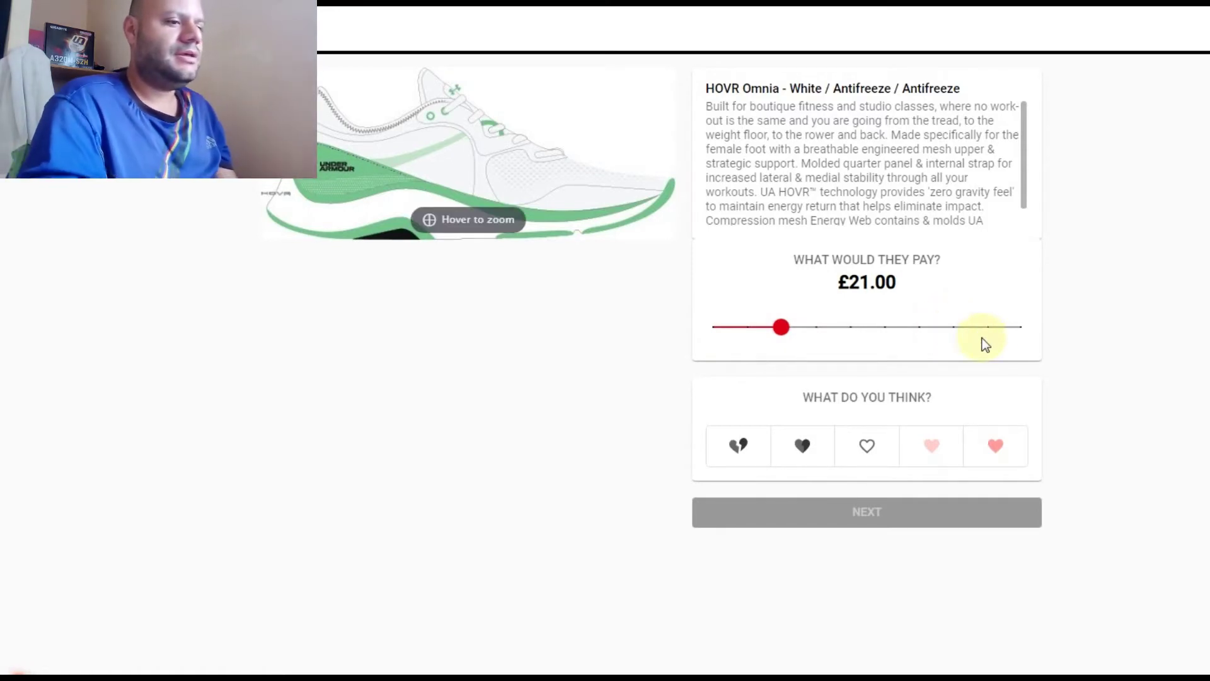
left_click(993, 447)
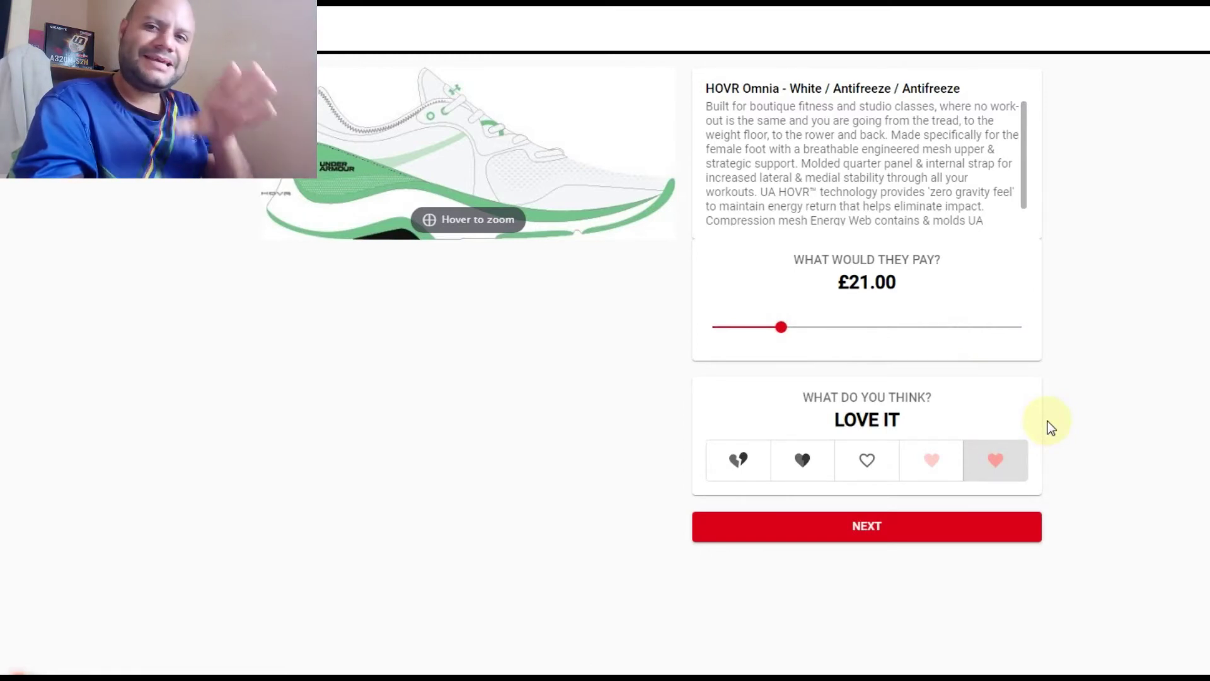
left_click(929, 525)
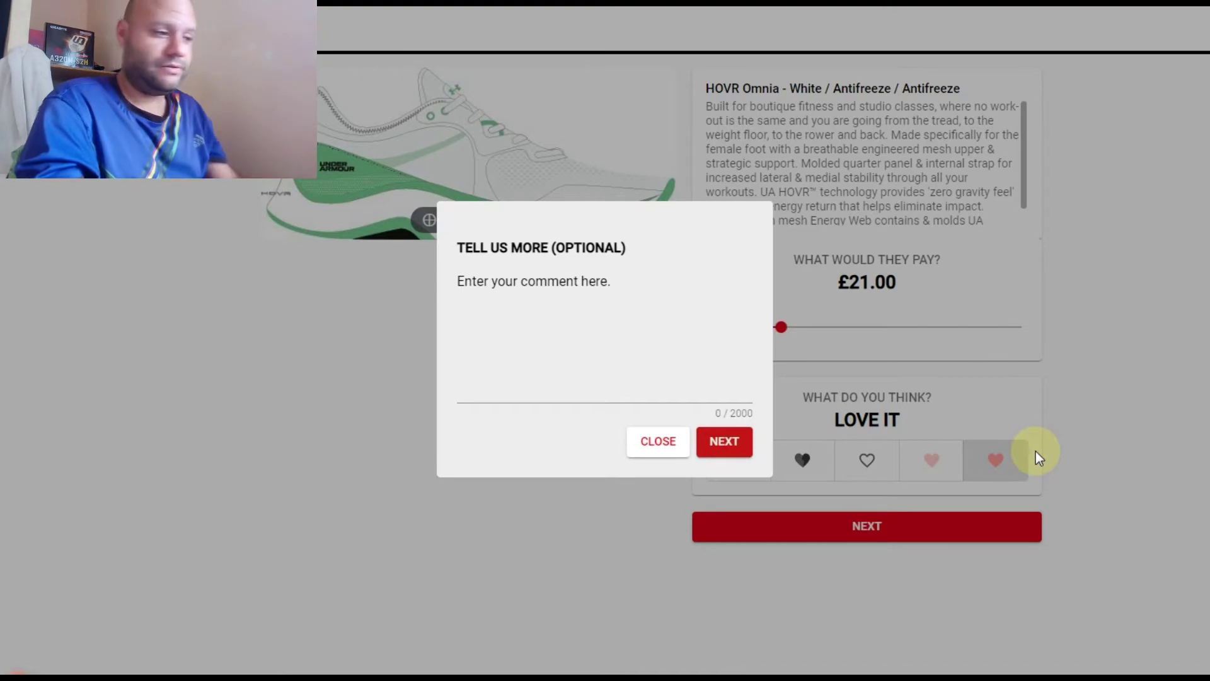
left_click(723, 444)
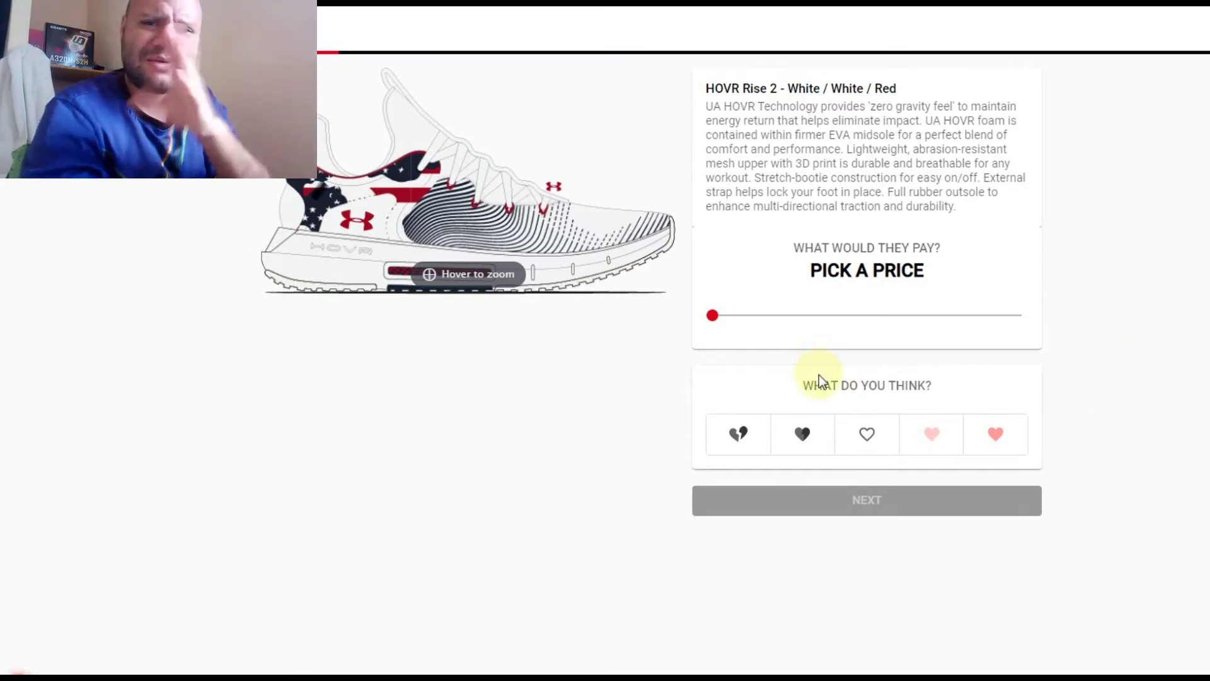
Price the HOVR Rise 2 White / White / Red shoe at £43.00, rate it Love It, and submit it without a comment
left_click_drag(712, 315, 816, 315)
left_click(996, 434)
left_click(891, 525)
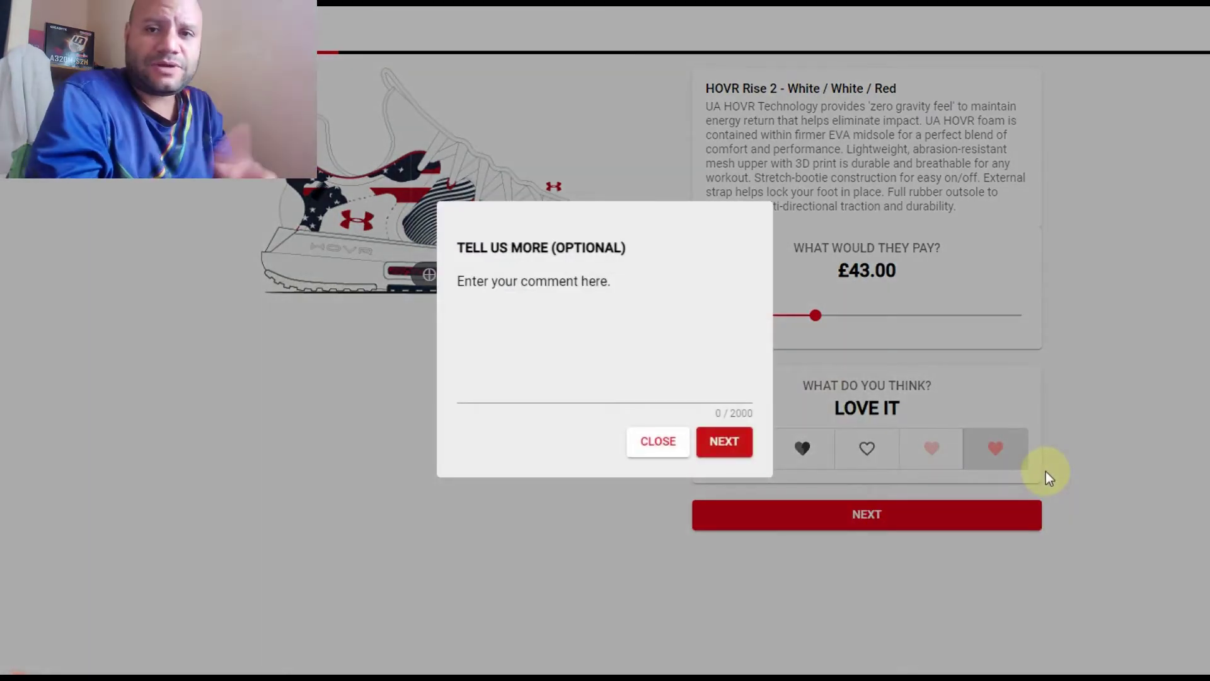
left_click(1046, 472)
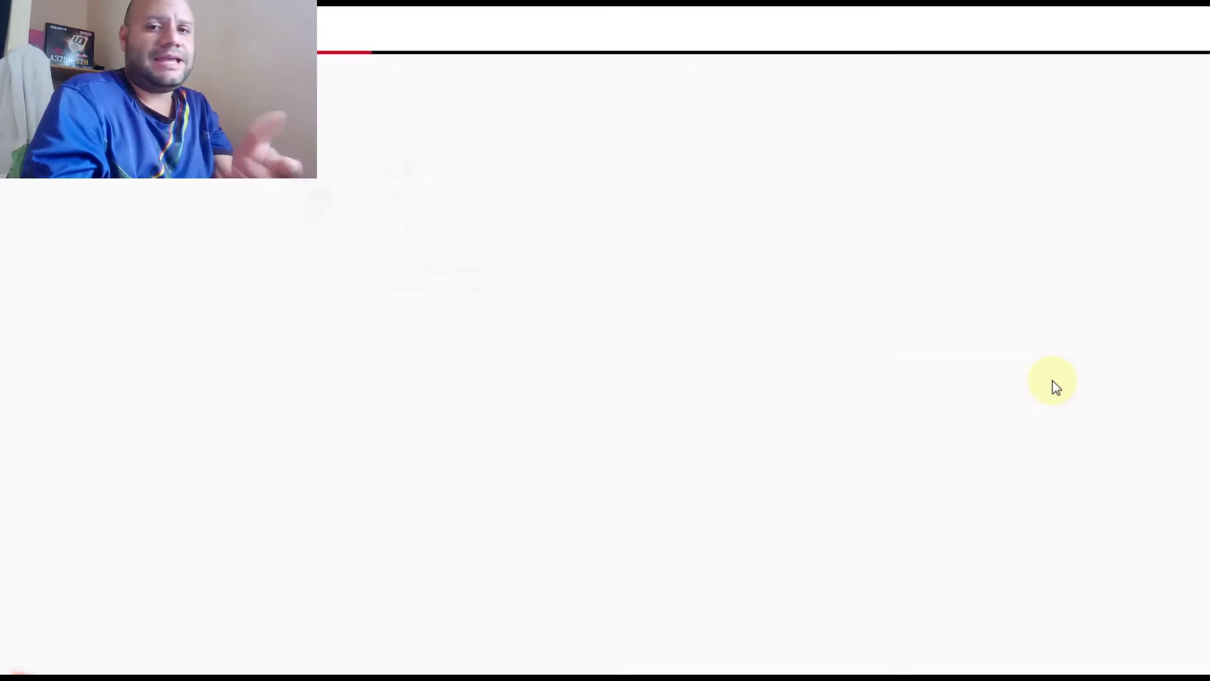
Price the HOVR Omnia Strobe / Strobe / Yellow Ray shoe at £43.00, rate it Love It, and submit it without a comment
left_click(781, 327)
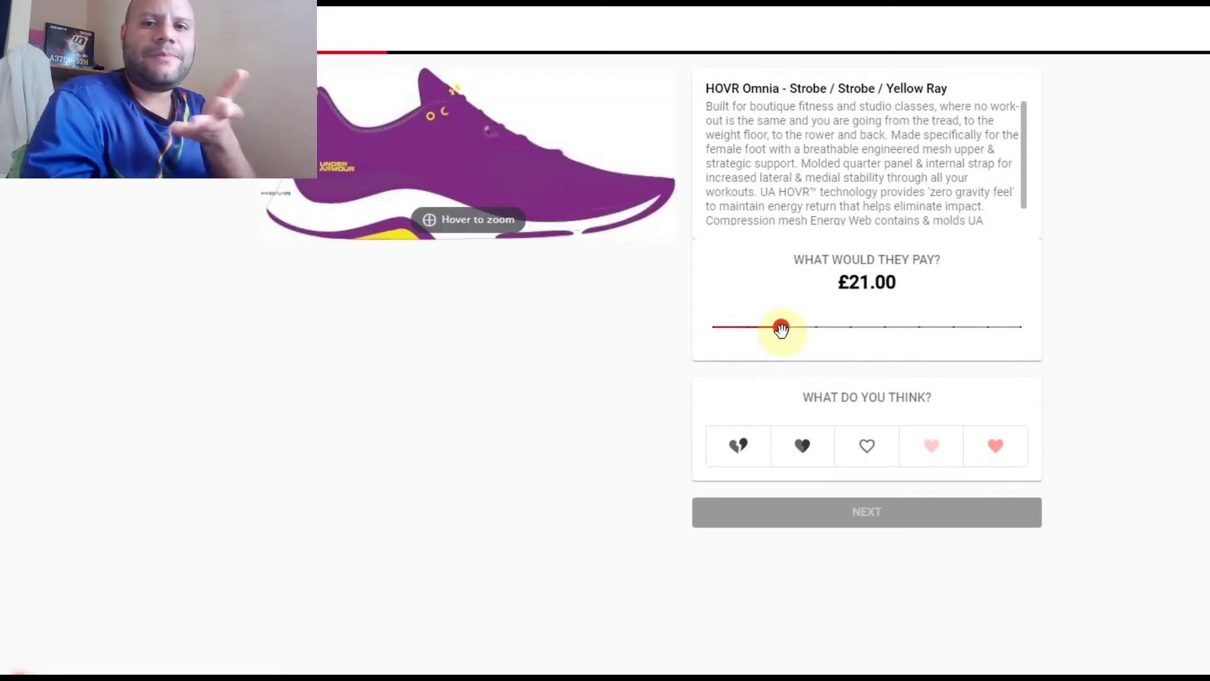
left_click_drag(782, 327, 815, 327)
left_click(995, 446)
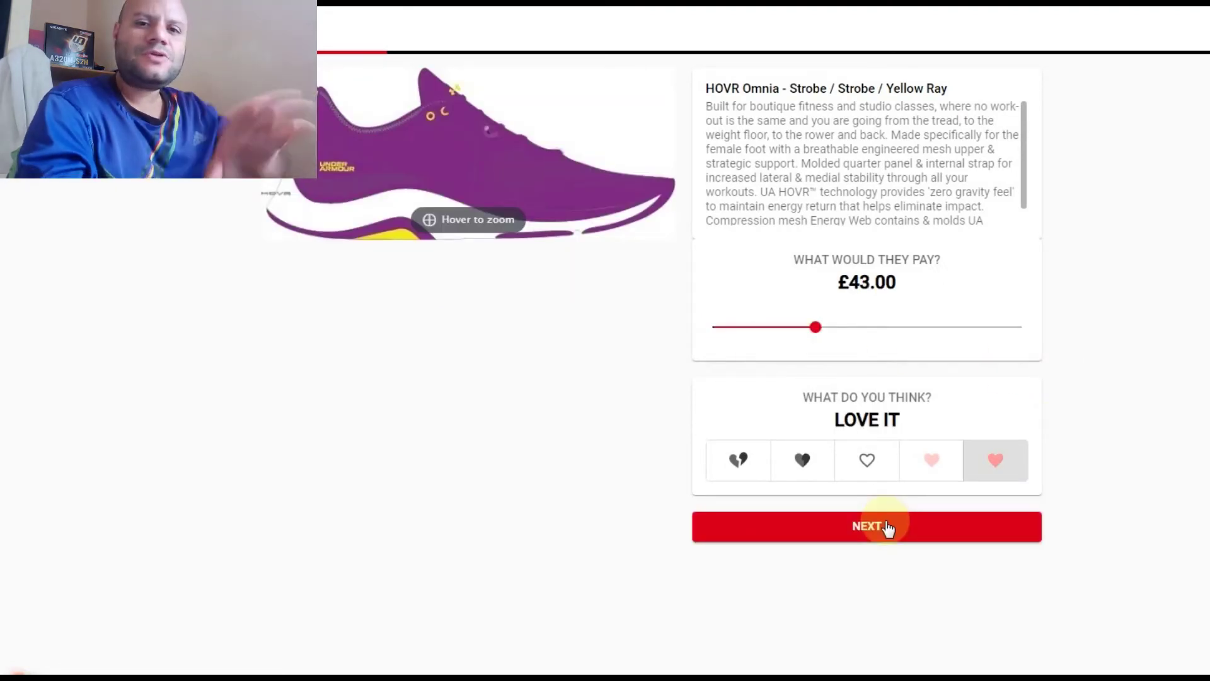
left_click(886, 527)
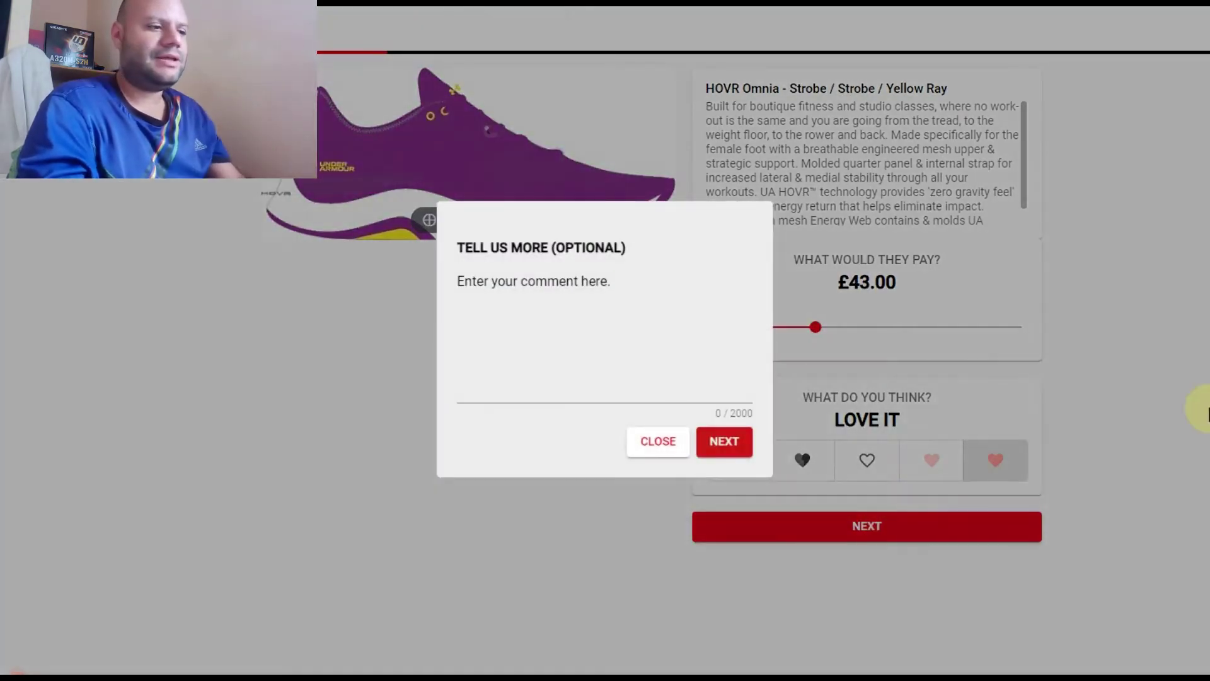
left_click(724, 442)
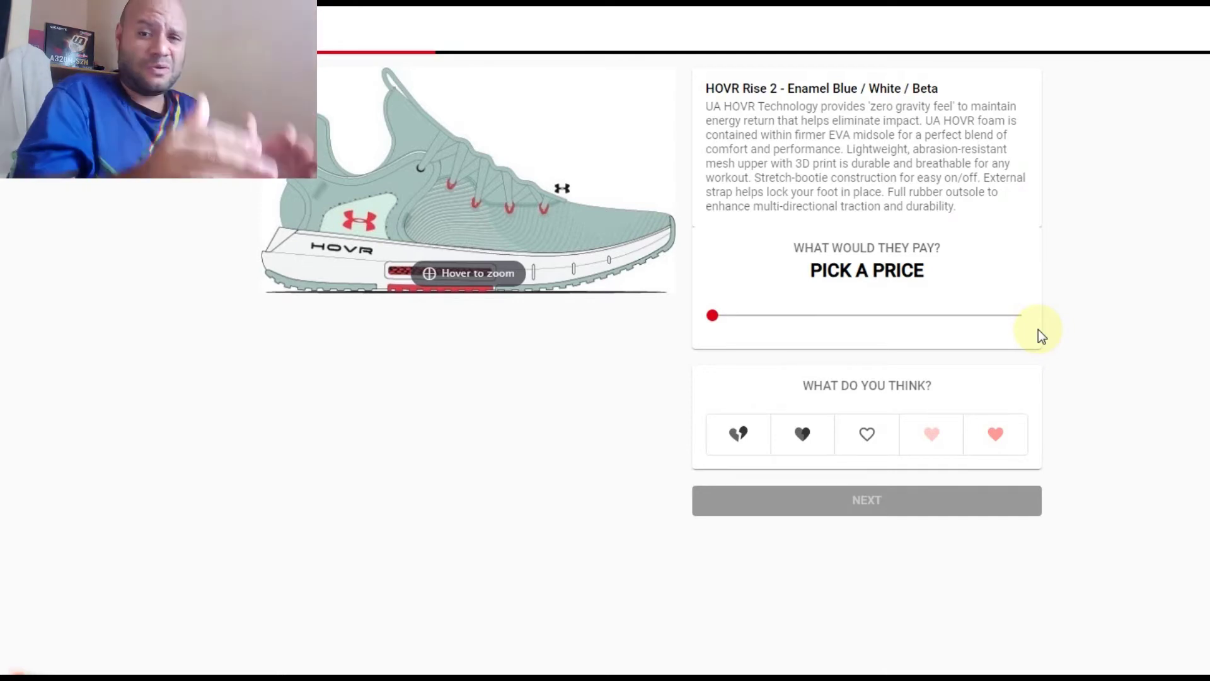
Price the HOVR Rise 2 Enamel Blue / White / Beta shoe at £21.00, rate it Love It, and submit it without a comment
left_click_drag(817, 316, 781, 315)
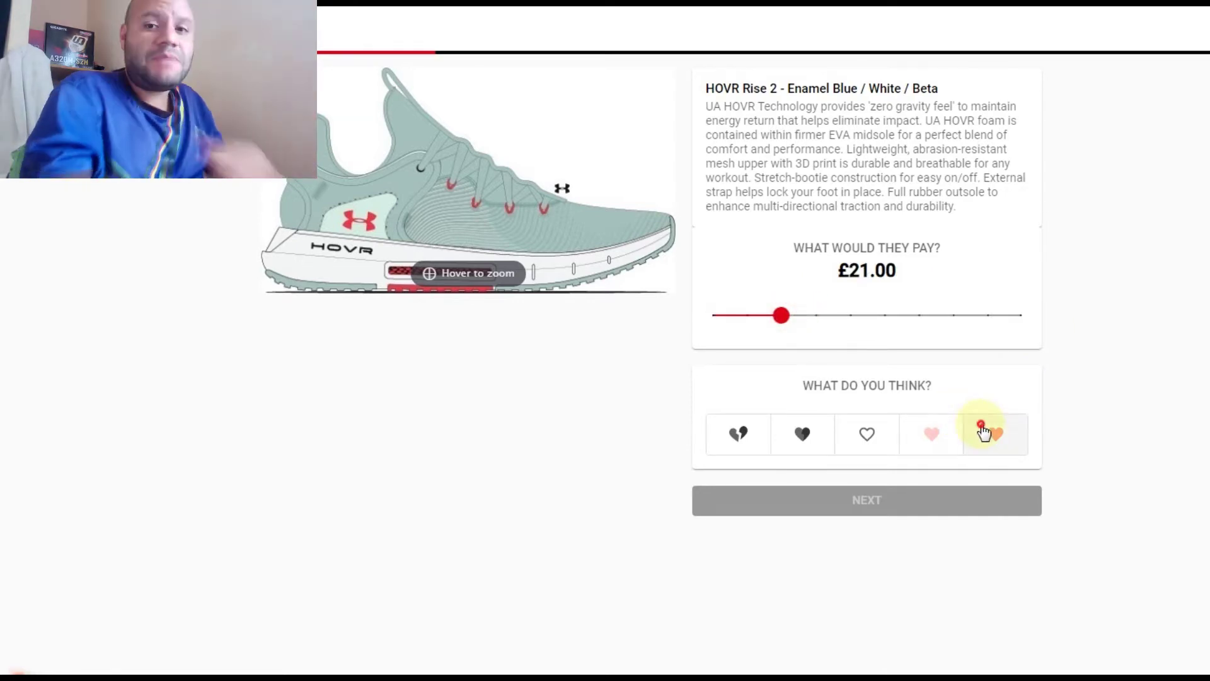
left_click(982, 428)
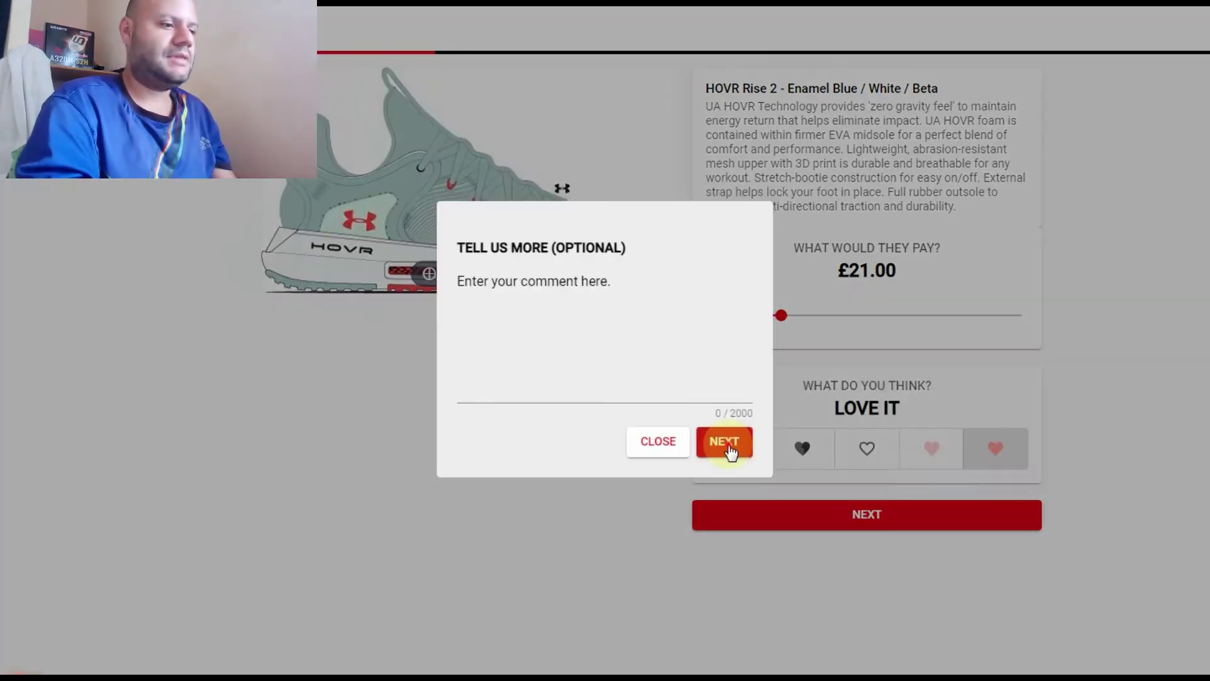
left_click(728, 445)
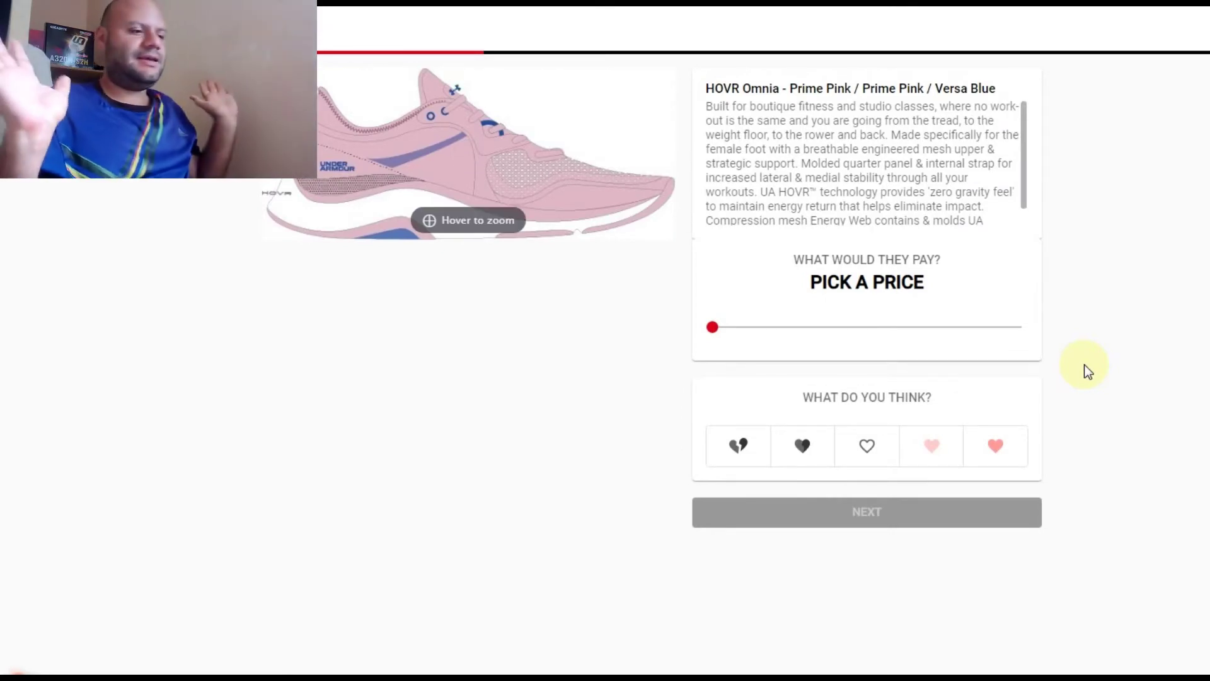
Pick a price for the HOVR Omnia Prime Pink / Prime Pink / Versa Blue shoe, give it the highest heart rating, and submit it without a comment
left_click_drag(712, 327, 816, 326)
left_click(995, 446)
left_click(729, 446)
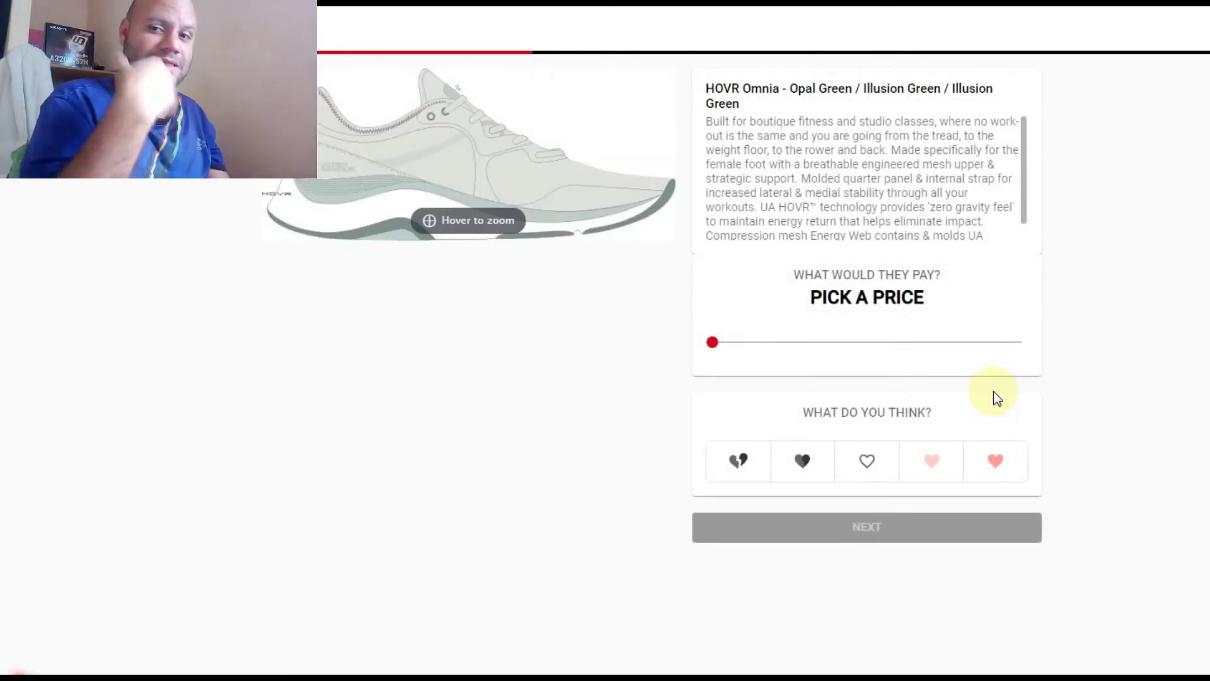
Price the HOVR Omnia Opal Green / Illusion Green / Illusion Green shoe at £21.00, rate it Love It, and submit it without a comment
left_click_drag(743, 341, 800, 346)
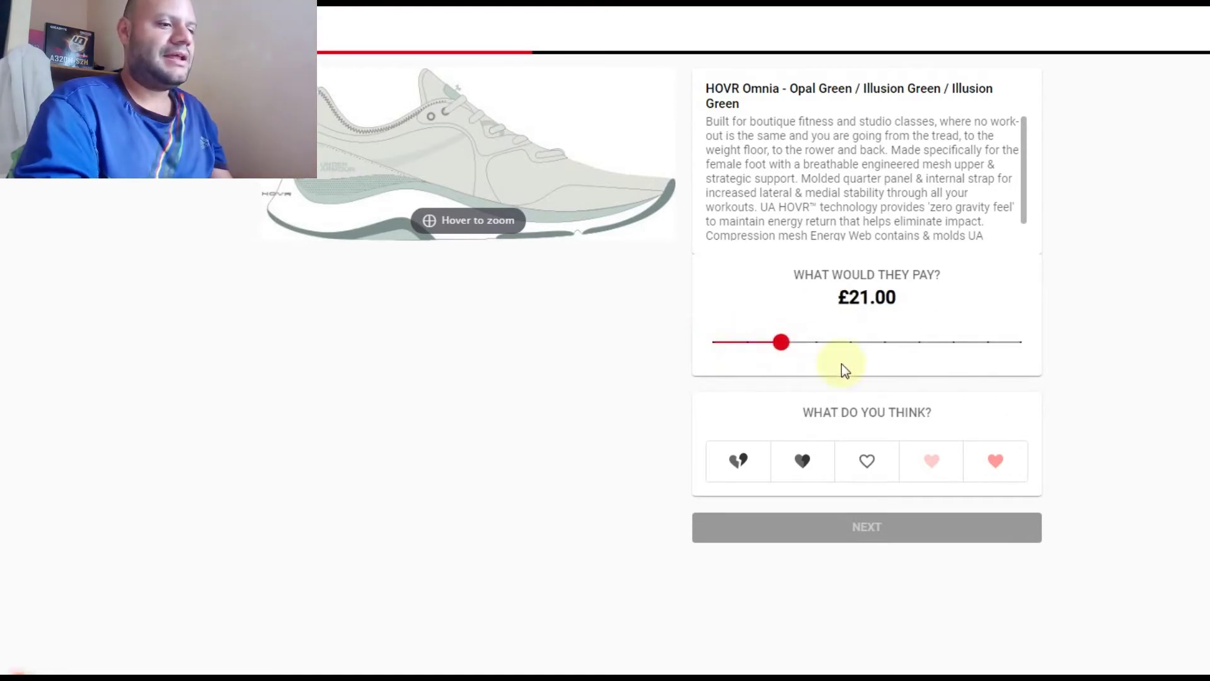
left_click(995, 461)
left_click(891, 539)
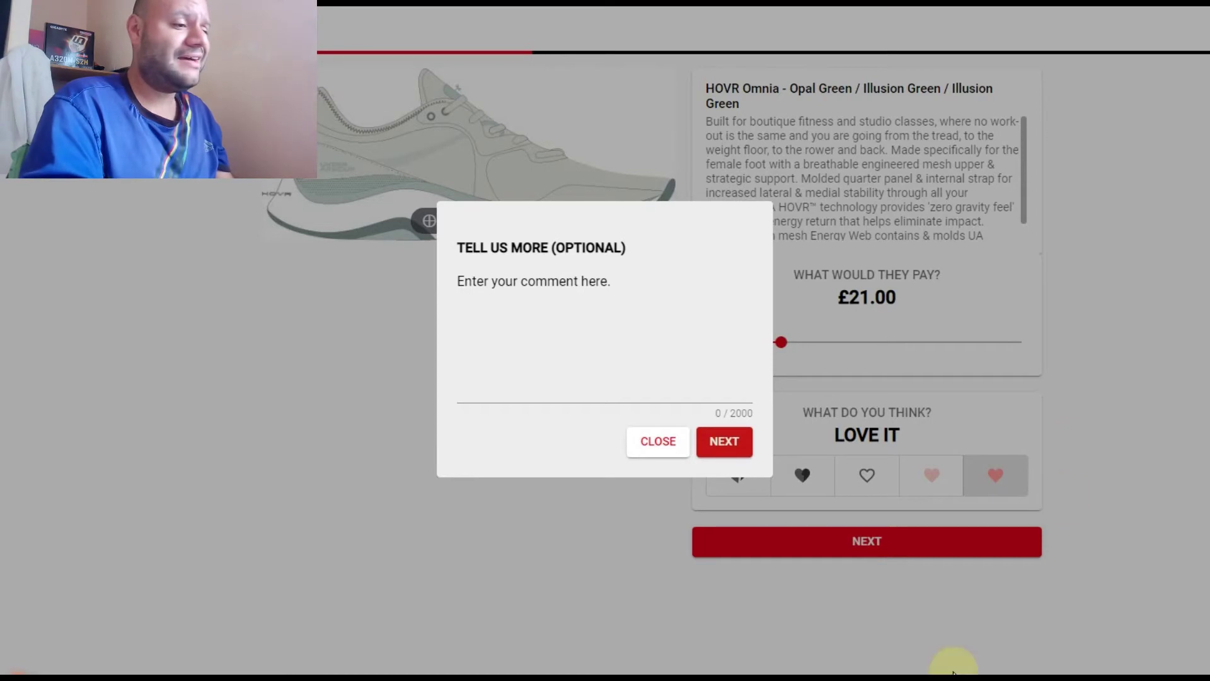
left_click(724, 441)
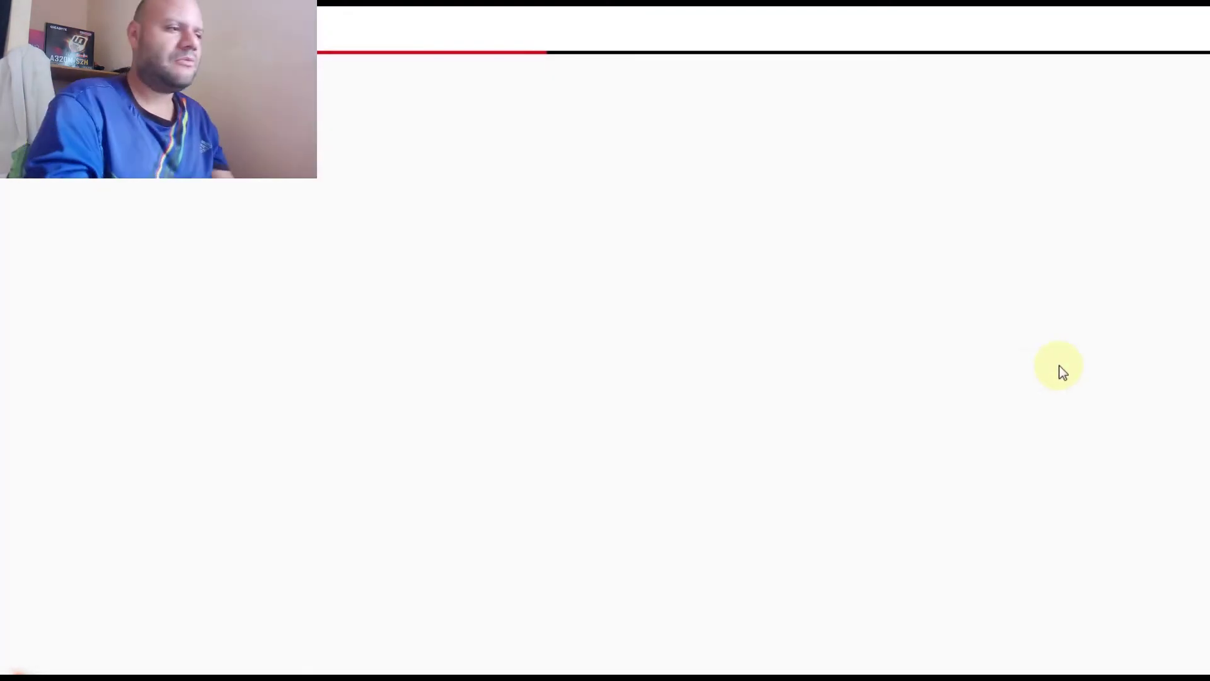
Price and rate the newly loaded shoe, and submit the Peach Ice / Peach Ice / White shoe at £21.00 with a Love It rating and no comment
left_click(785, 316)
left_click(932, 434)
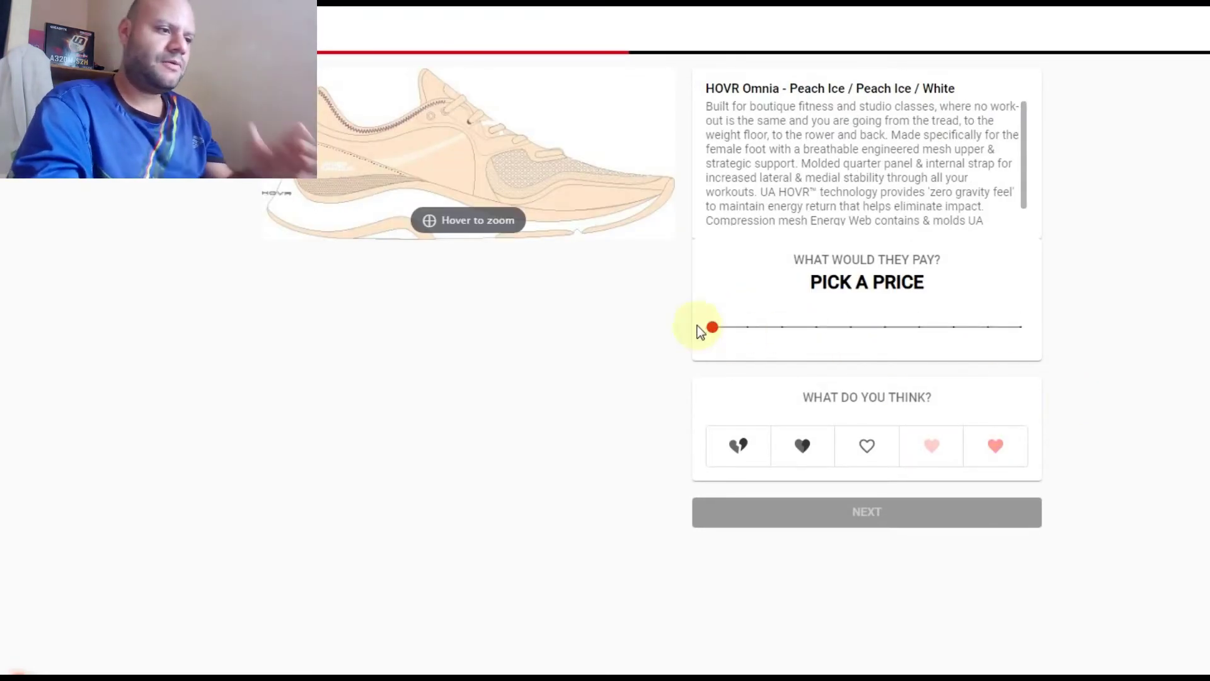
left_click_drag(712, 326, 772, 329)
left_click(983, 455)
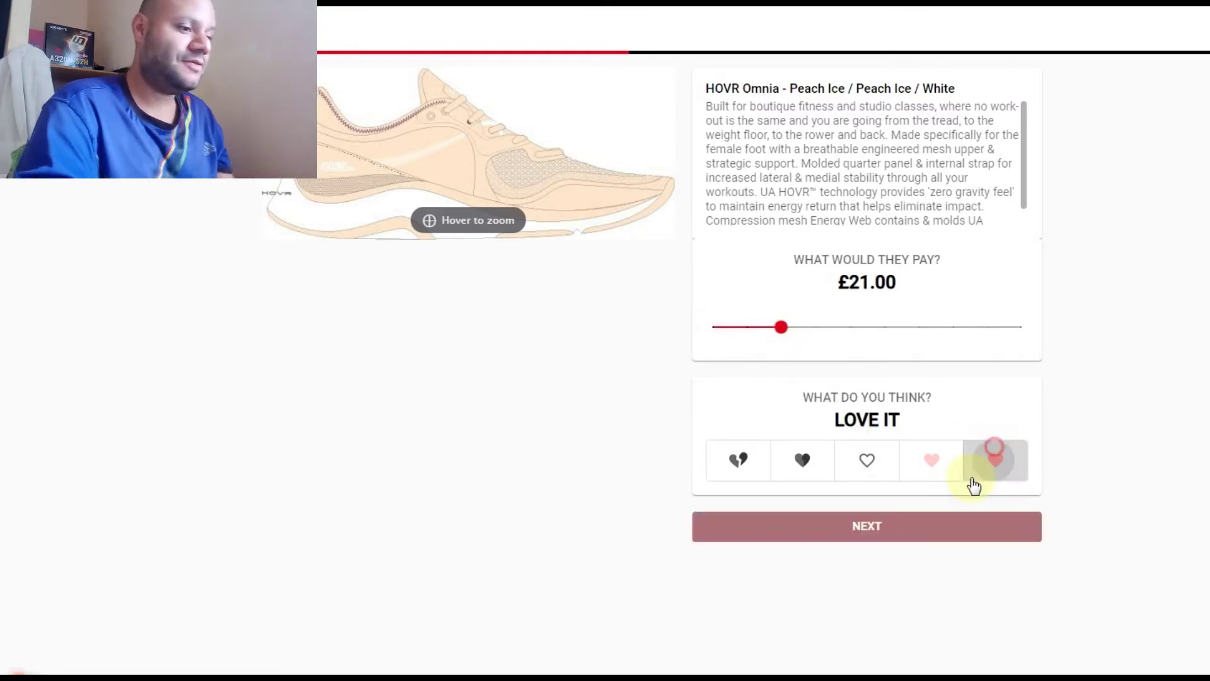
left_click(745, 449)
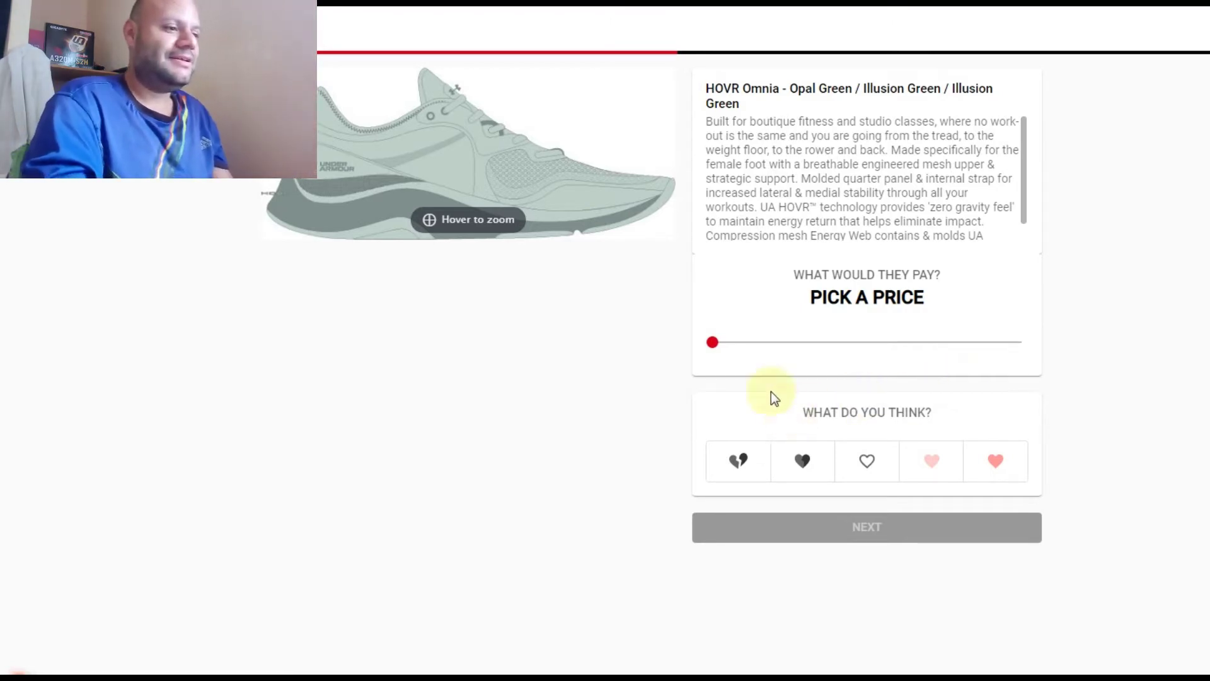
Price the dark-soled HOVR Omnia Opal Green / Illusion Green shoe at £21.00, rate it Love It, and submit it without a comment
left_click_drag(712, 341, 781, 342)
left_click(989, 466)
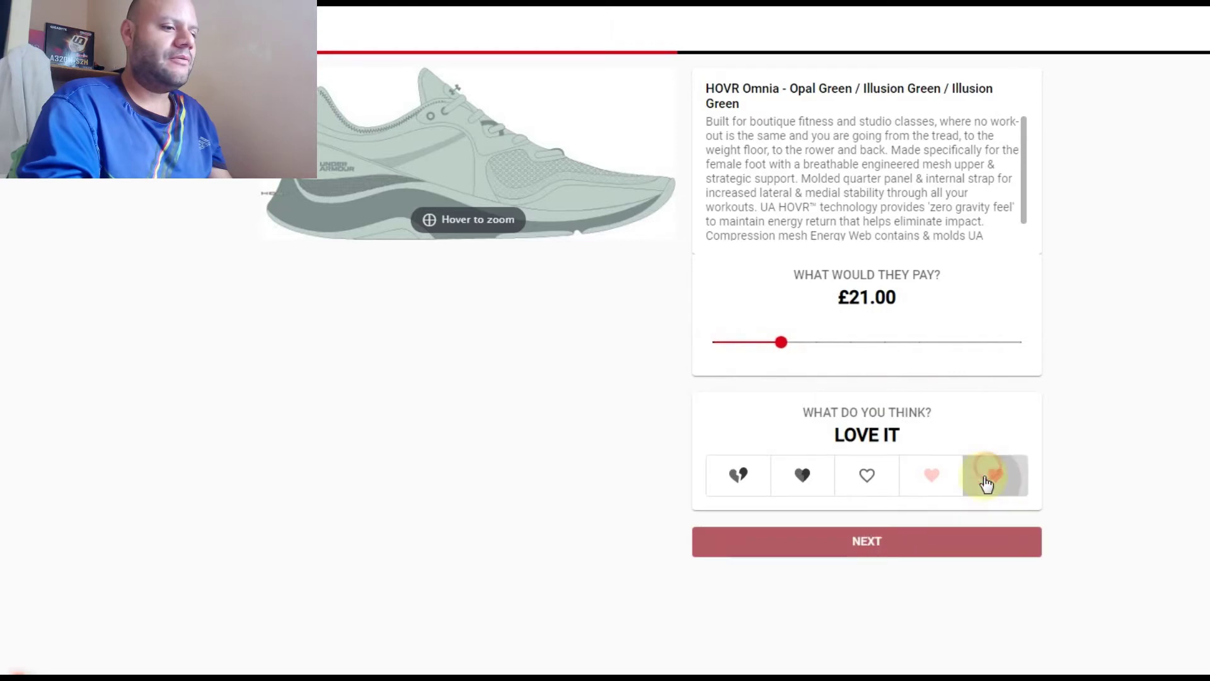
left_click(894, 537)
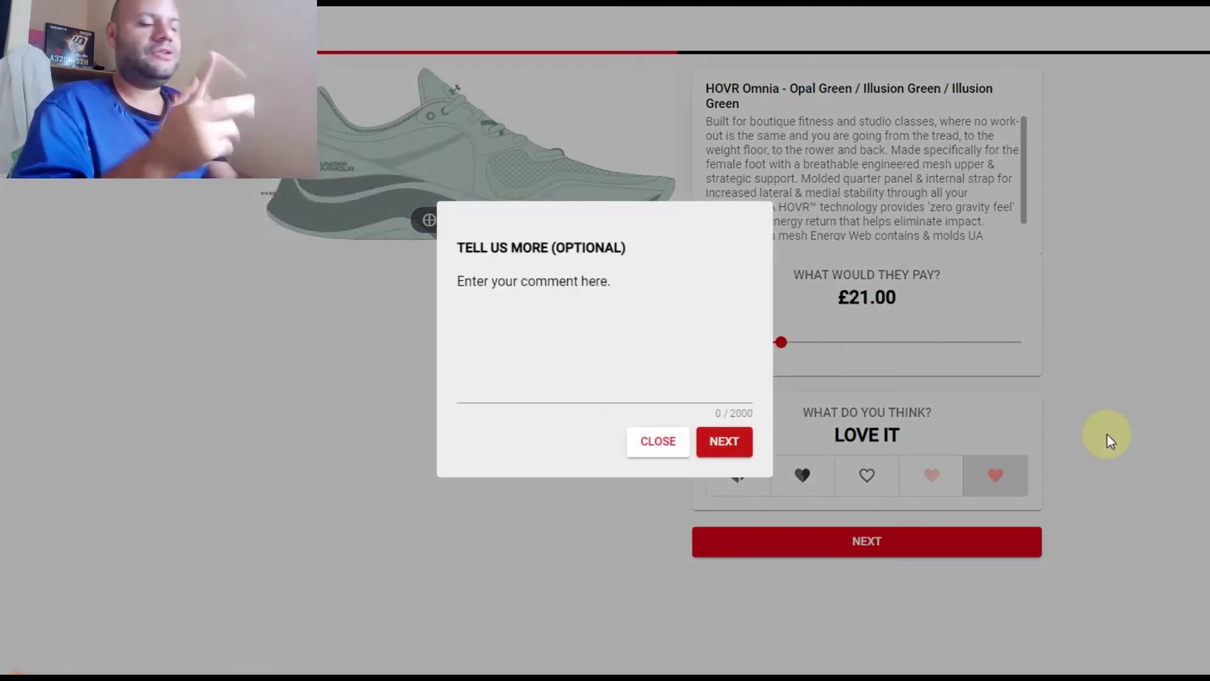
left_click(1107, 434)
left_click(859, 544)
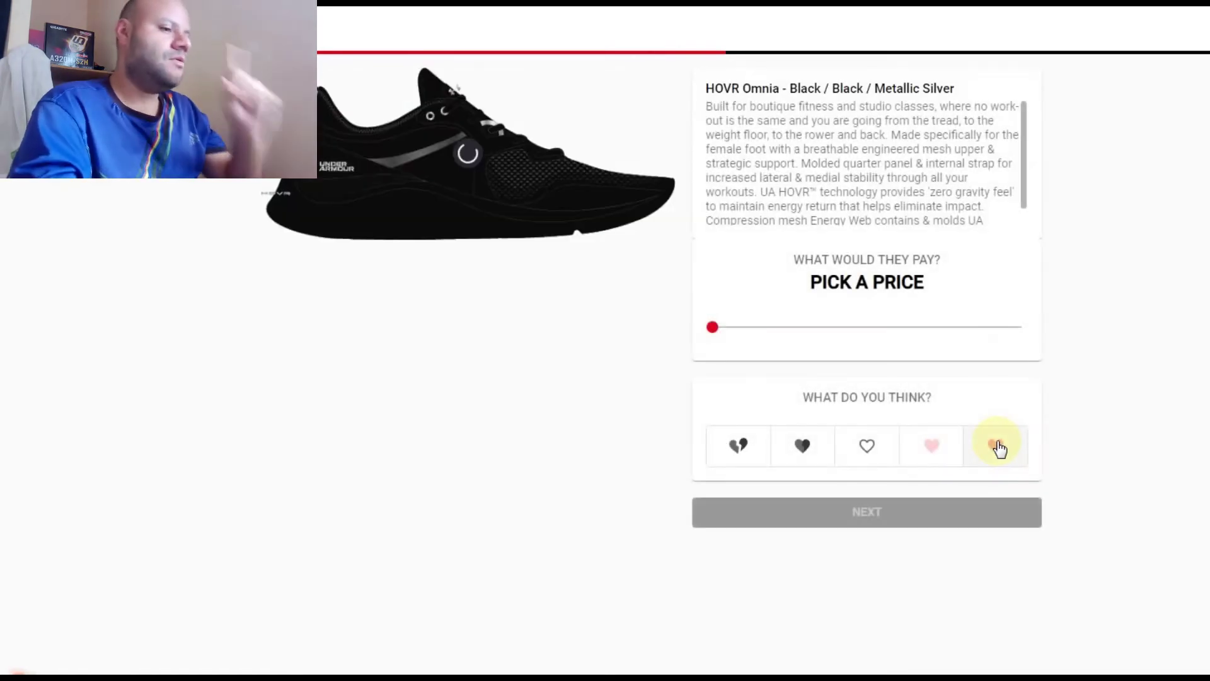
Price the Black / Black / Metallic Silver and Pink Pink / Pink Punk / White shoes at £21.00, rating them Like It and Love It respectively, without comments
left_click(997, 446)
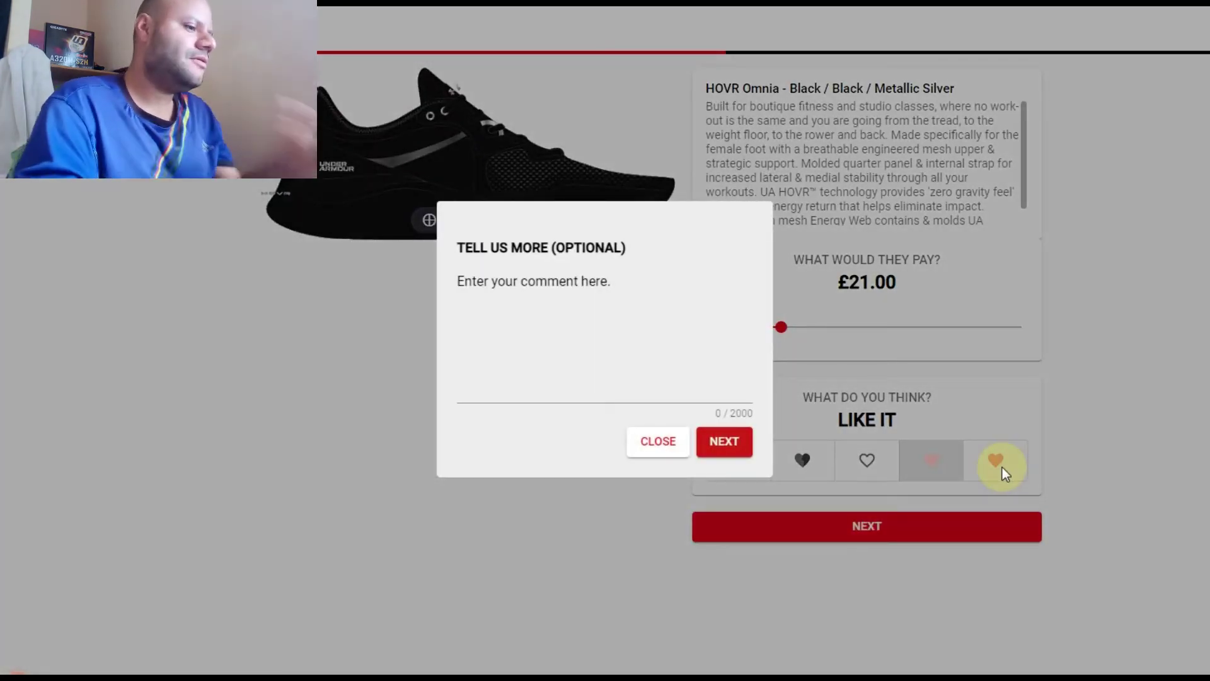
left_click(725, 442)
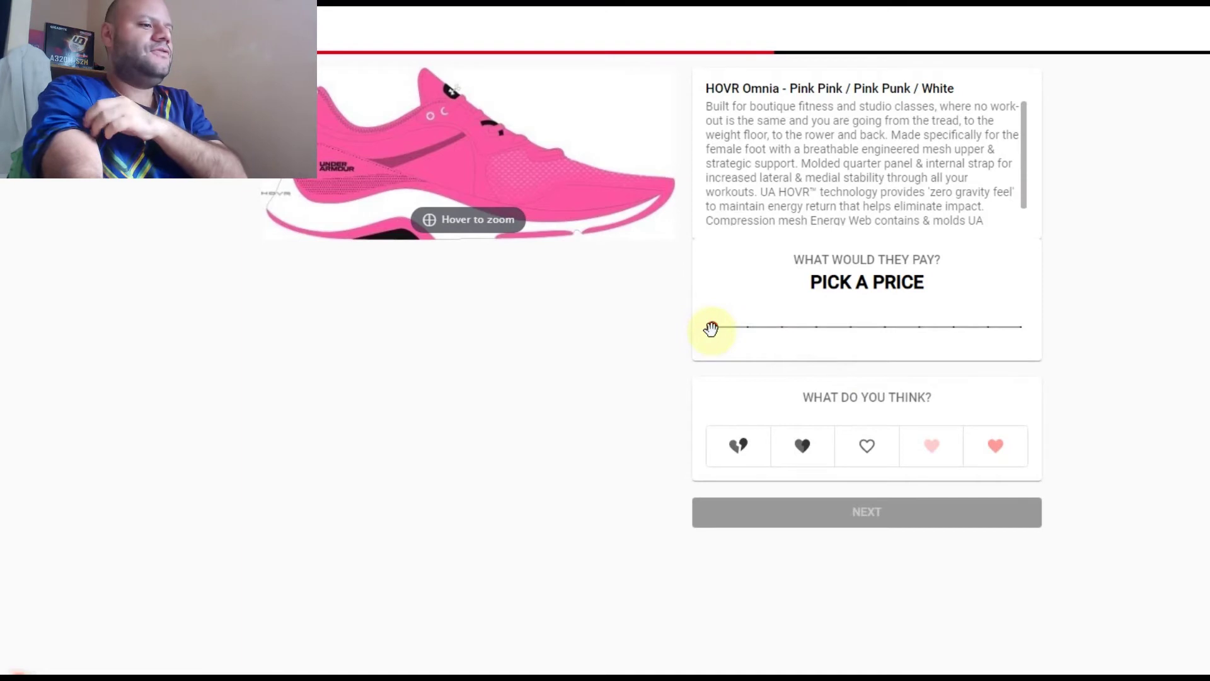
left_click_drag(711, 327, 781, 327)
left_click(974, 441)
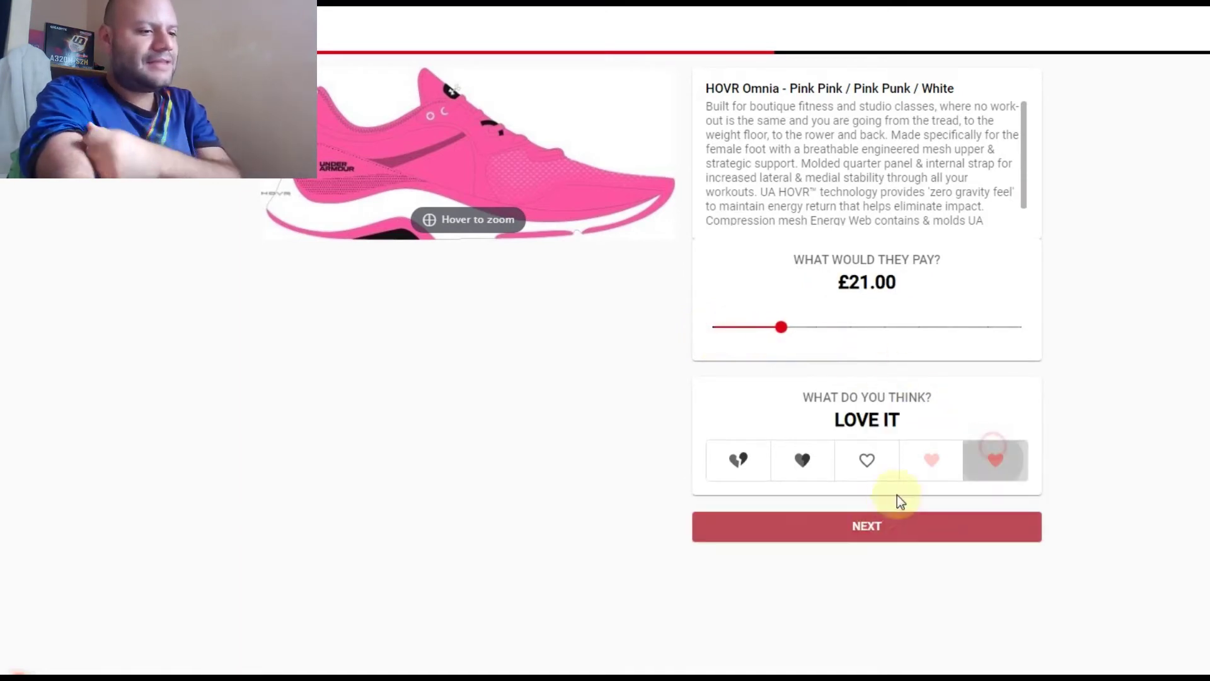
left_click(873, 523)
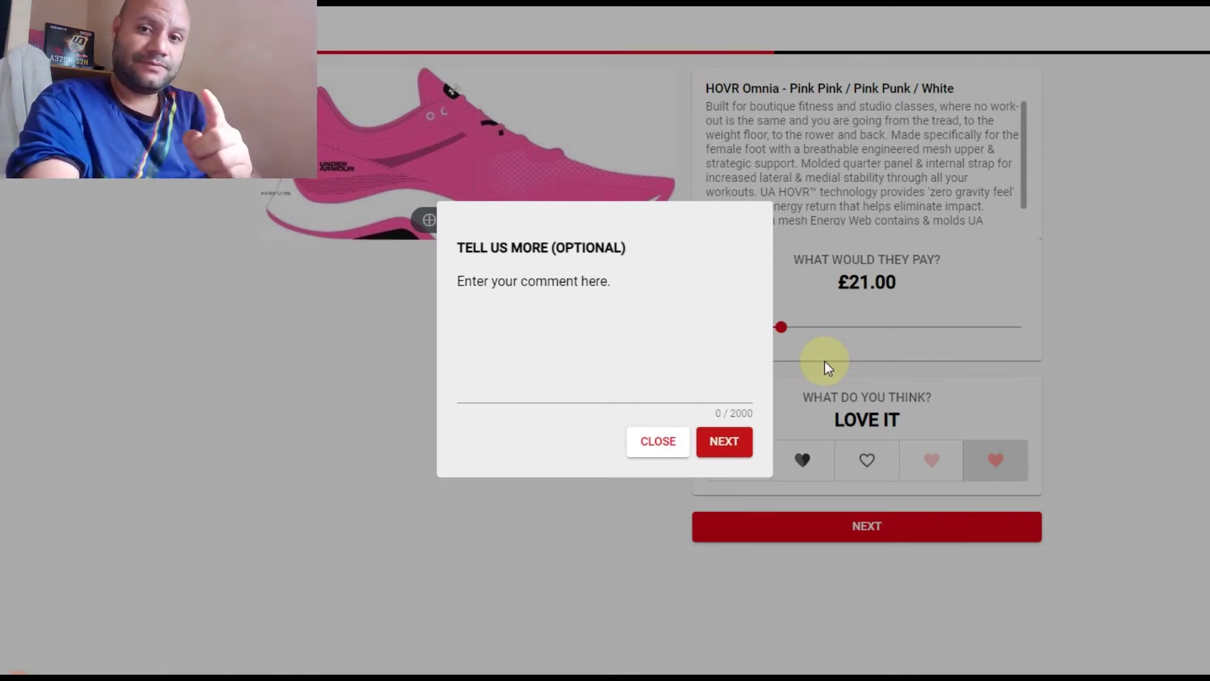
left_click(737, 439)
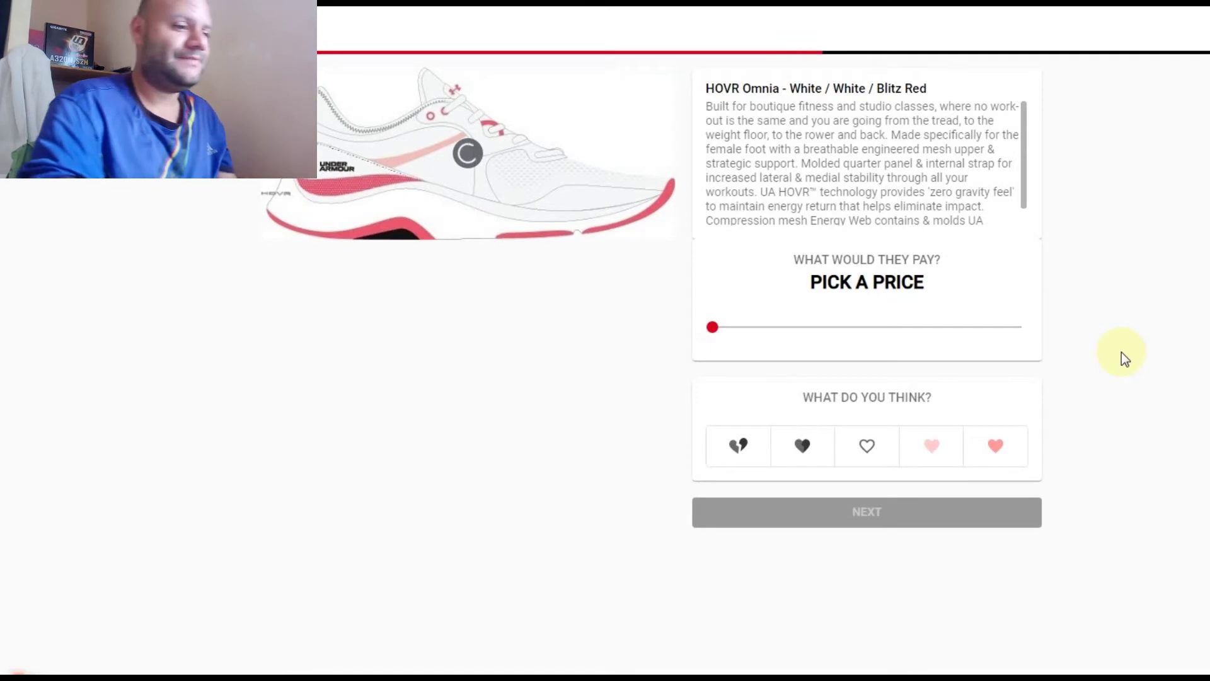
Price the HOVR Omnia White / White / Blitz Red shoe at £43.00, rate it Like It, and submit it without a comment
left_click_drag(714, 325, 800, 325)
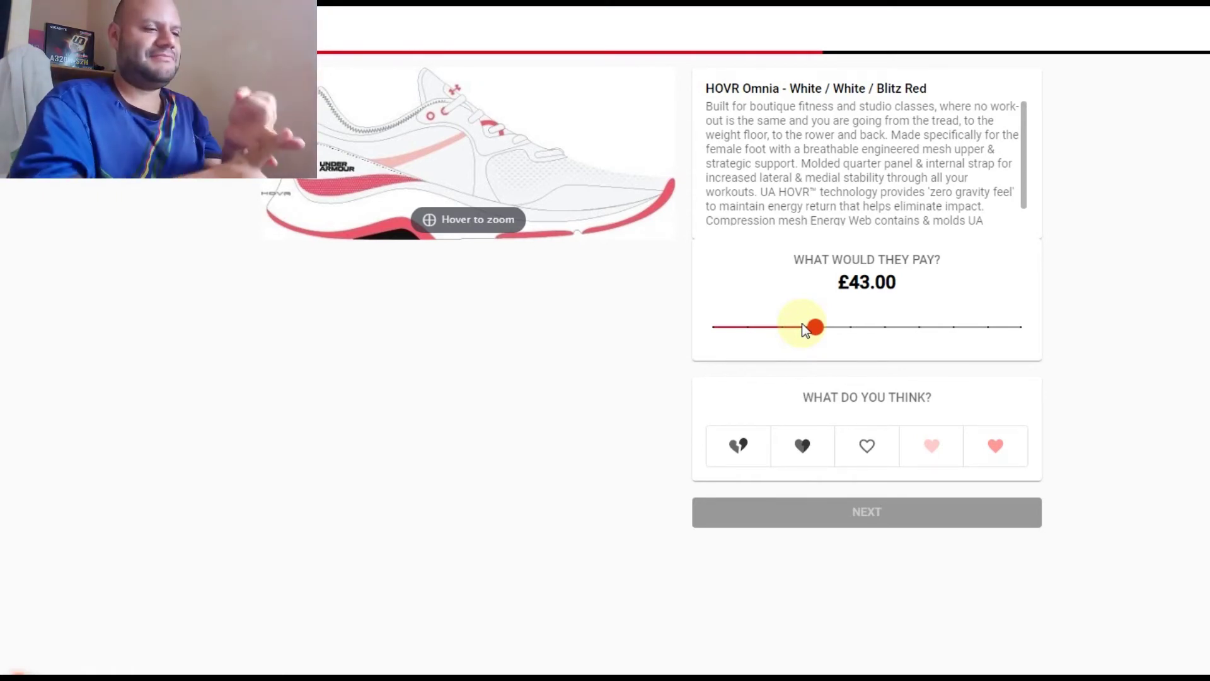
left_click(932, 446)
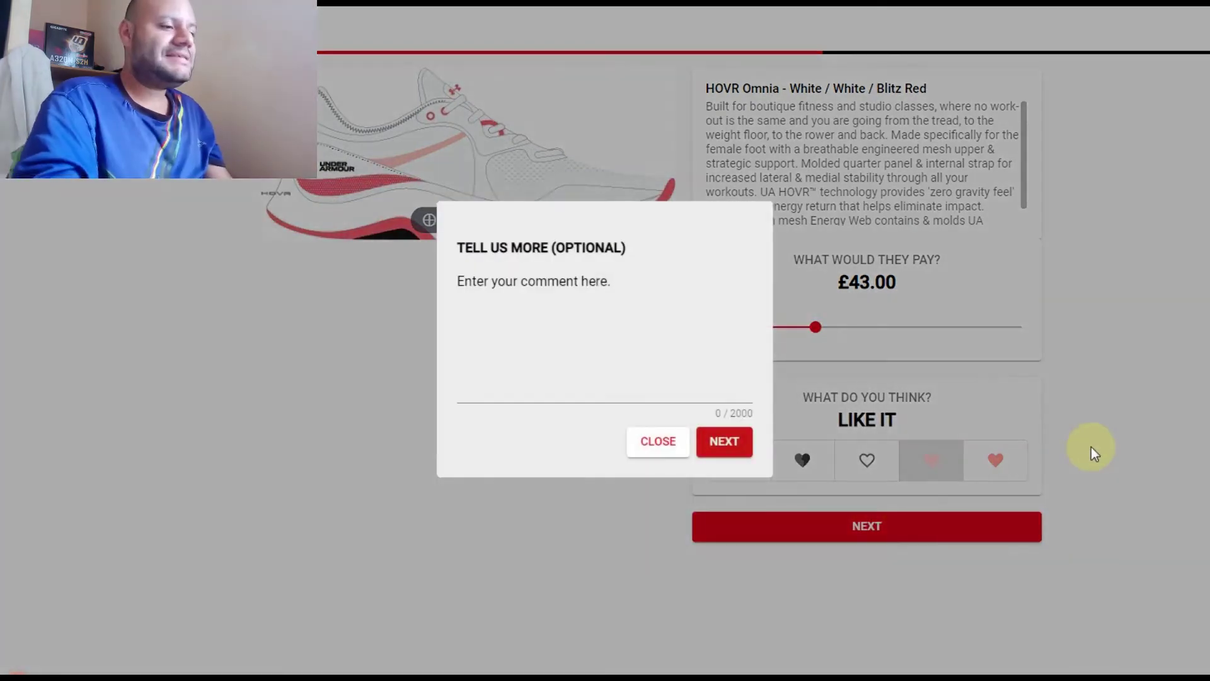
left_click(741, 450)
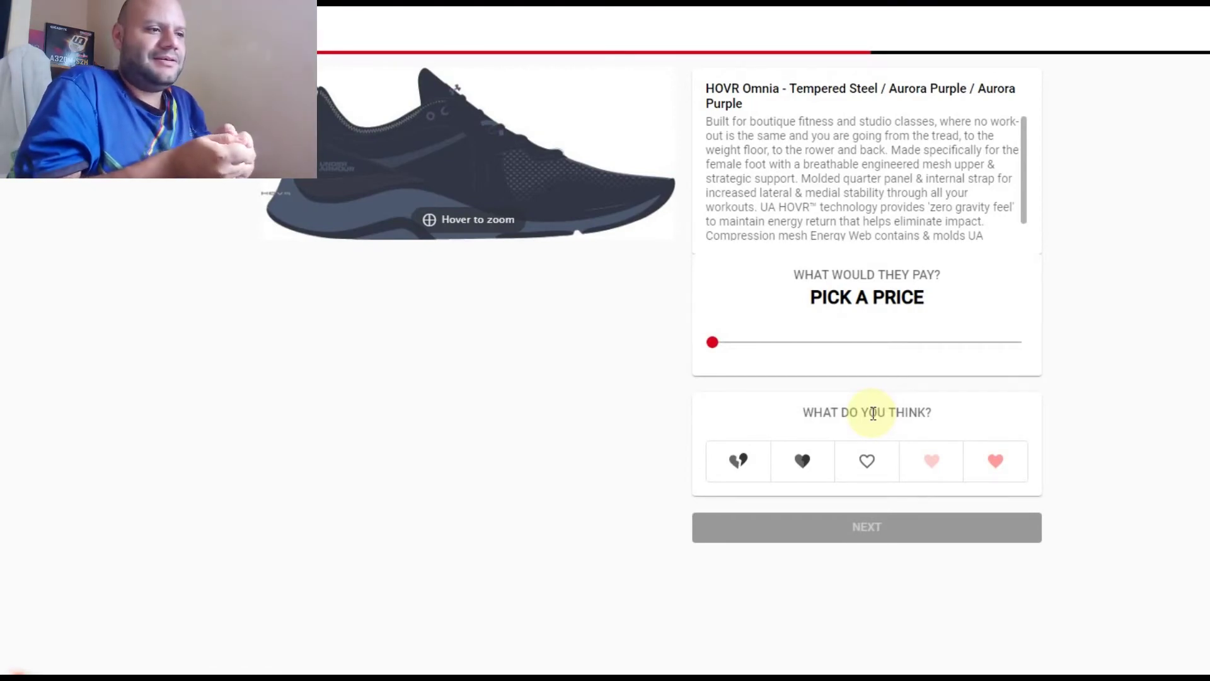
Price the HOVR Omnia Tempered Steel / Aurora Purple / Aurora Purple shoe at £43.00, rate it Like It, and submit it without a comment
left_click(932, 460)
left_click_drag(712, 342, 827, 347)
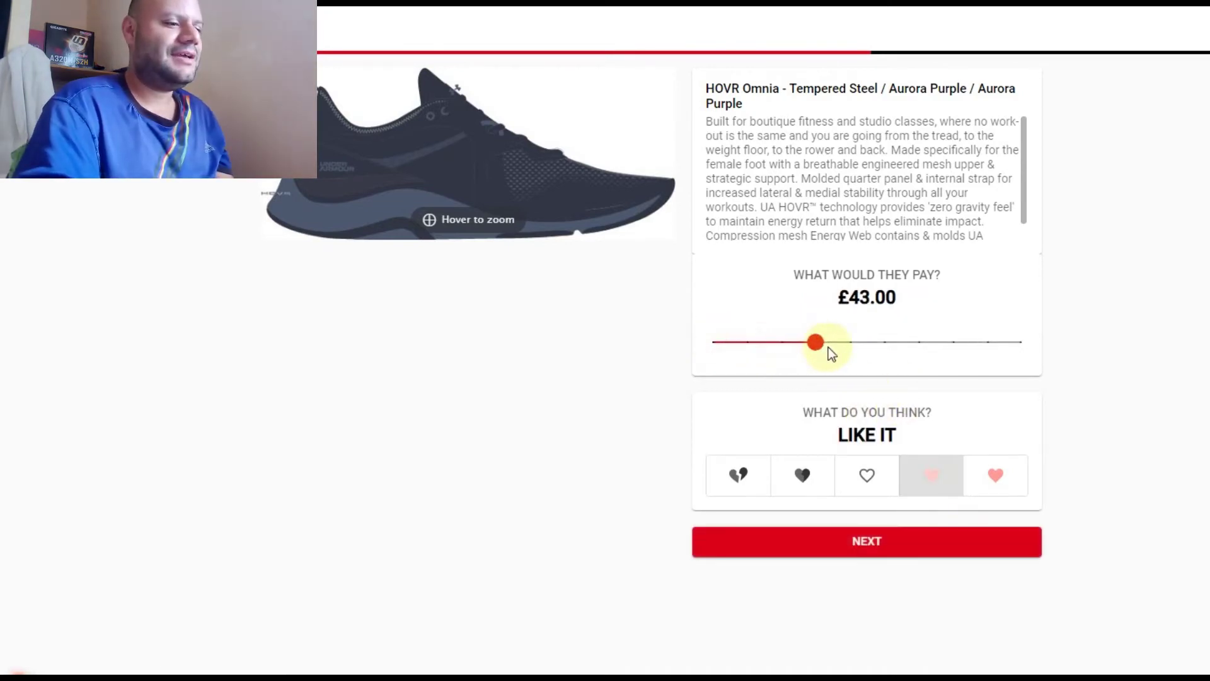
left_click(876, 542)
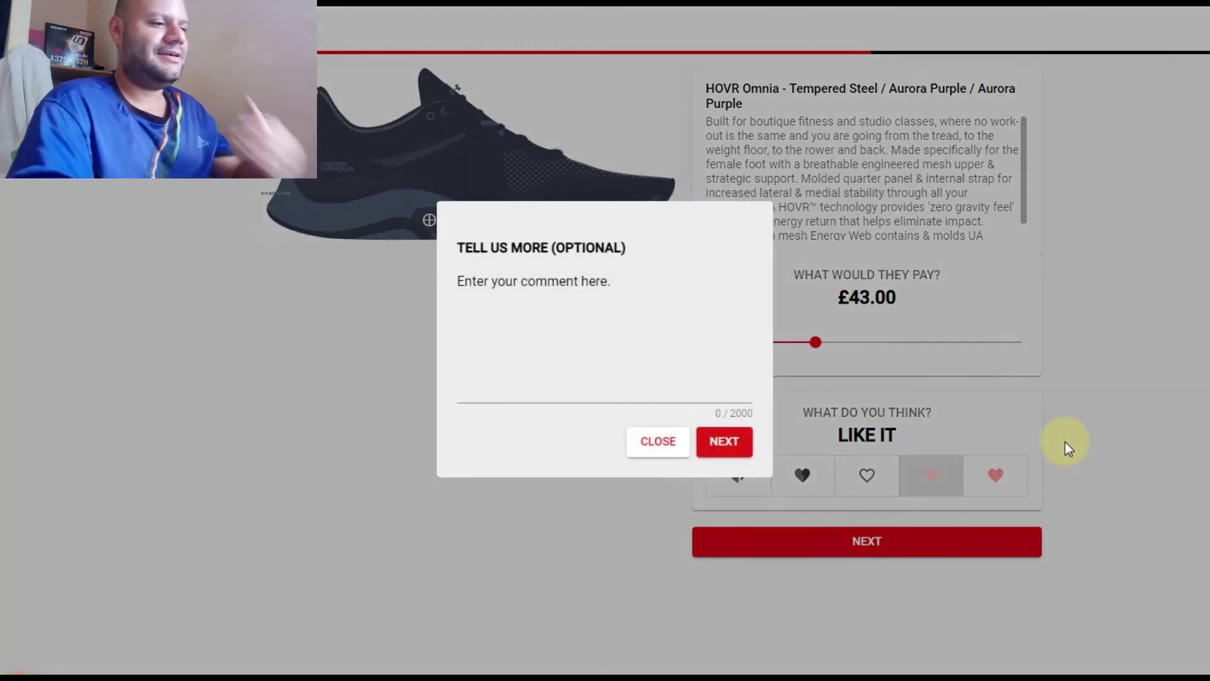
left_click(724, 443)
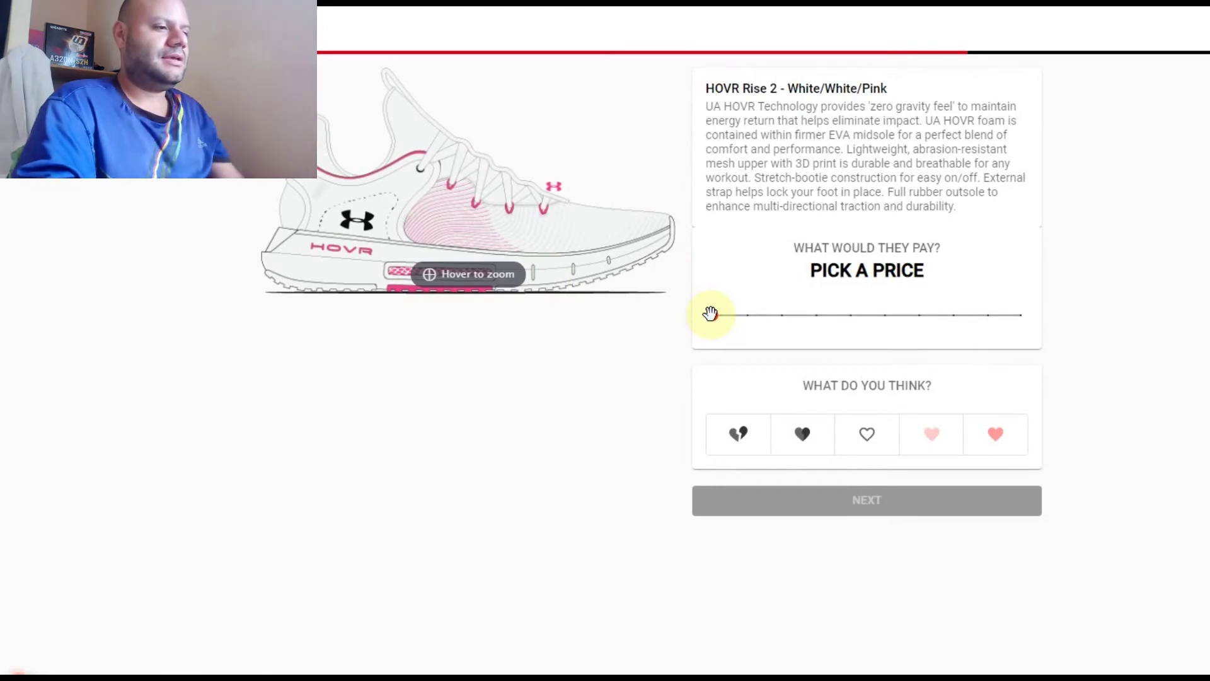
Price the HOVR Rise 2 White/White/Pink shoe at £43.00, rate it Love It, and submit it without a comment
left_click_drag(710, 313, 815, 315)
left_click(995, 434)
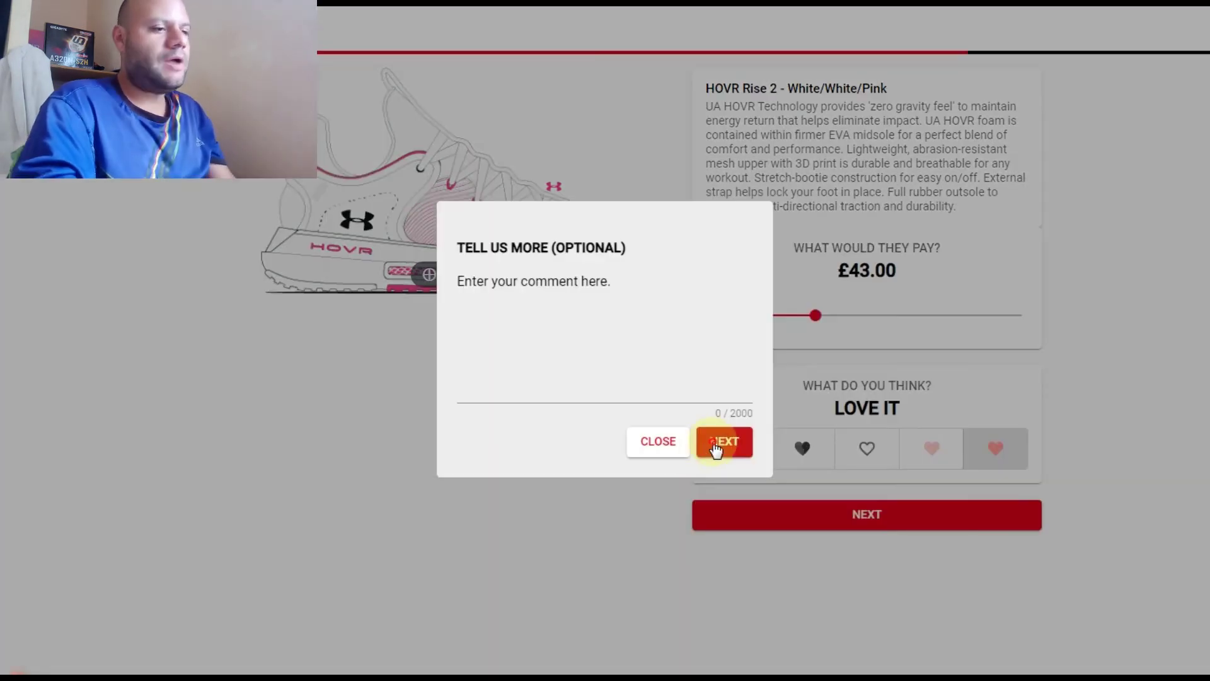
left_click(723, 443)
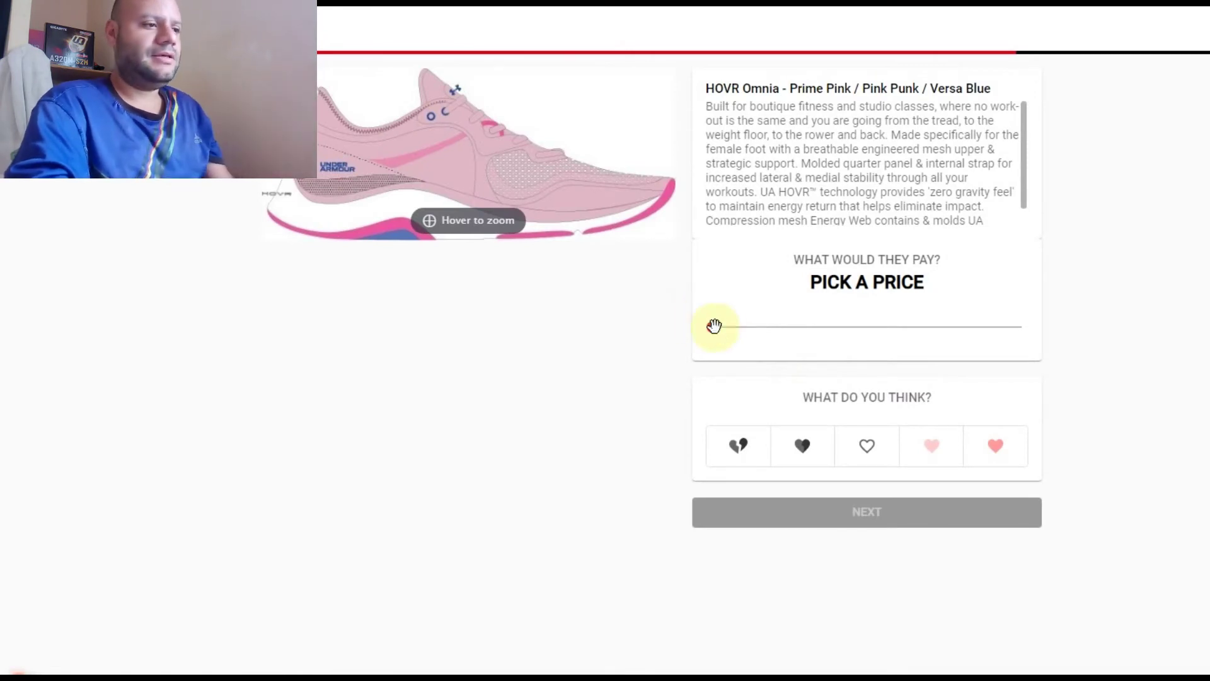
Price the HOVR Omnia Prime Pink / Pink Punk / Versa Blue shoe at £21.00, rate it Love It, and submit it without a comment
left_click_drag(715, 325, 795, 328)
left_click(990, 459)
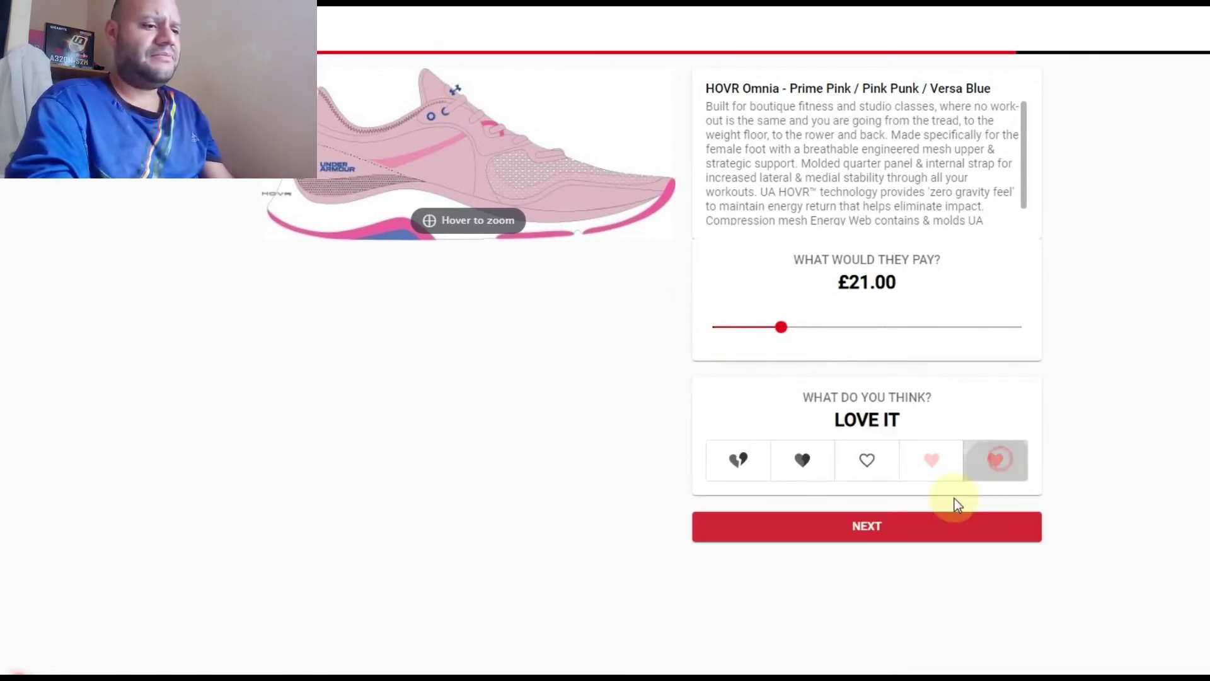
left_click(958, 526)
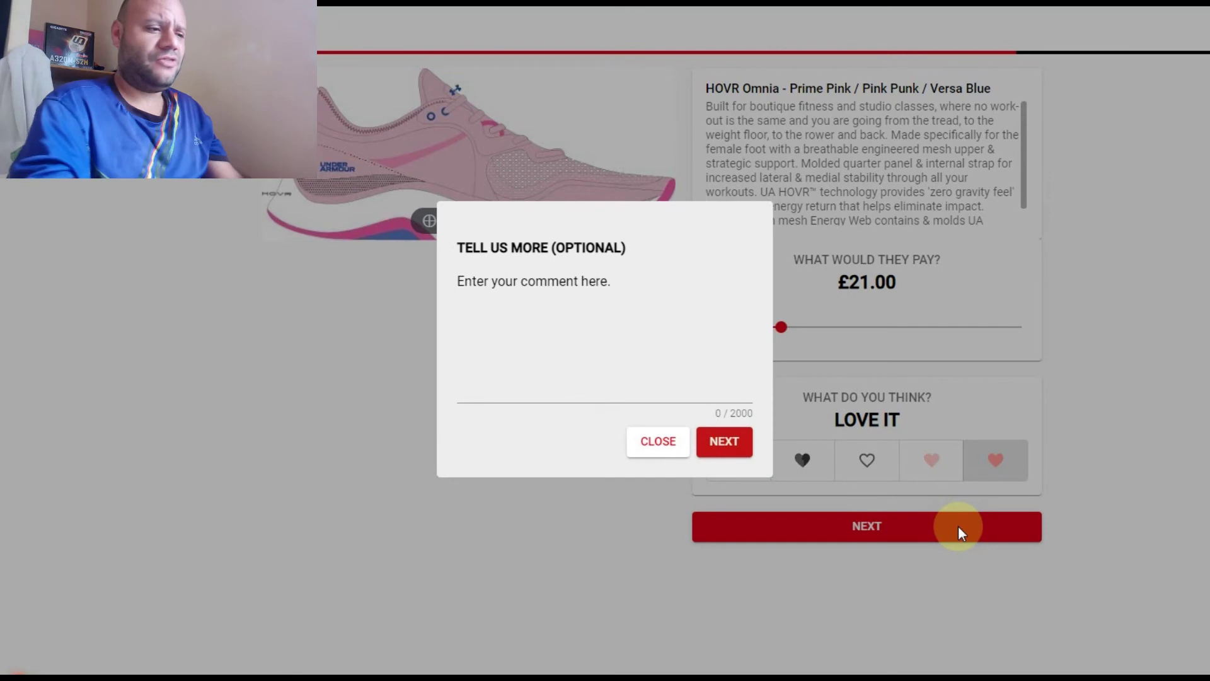
left_click(725, 443)
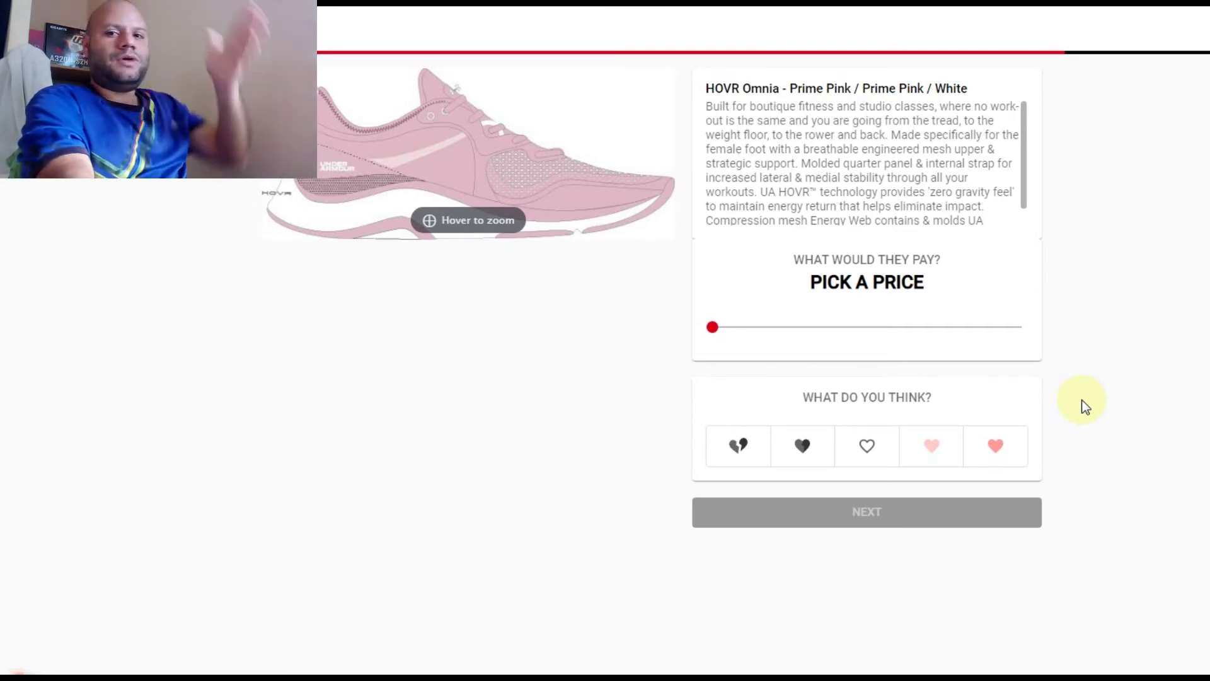
Price the HOVR Omnia Prime Pink / Prime Pink / White shoe at £43.00, rate it Like It, and submit it without a comment
left_click_drag(713, 327, 806, 331)
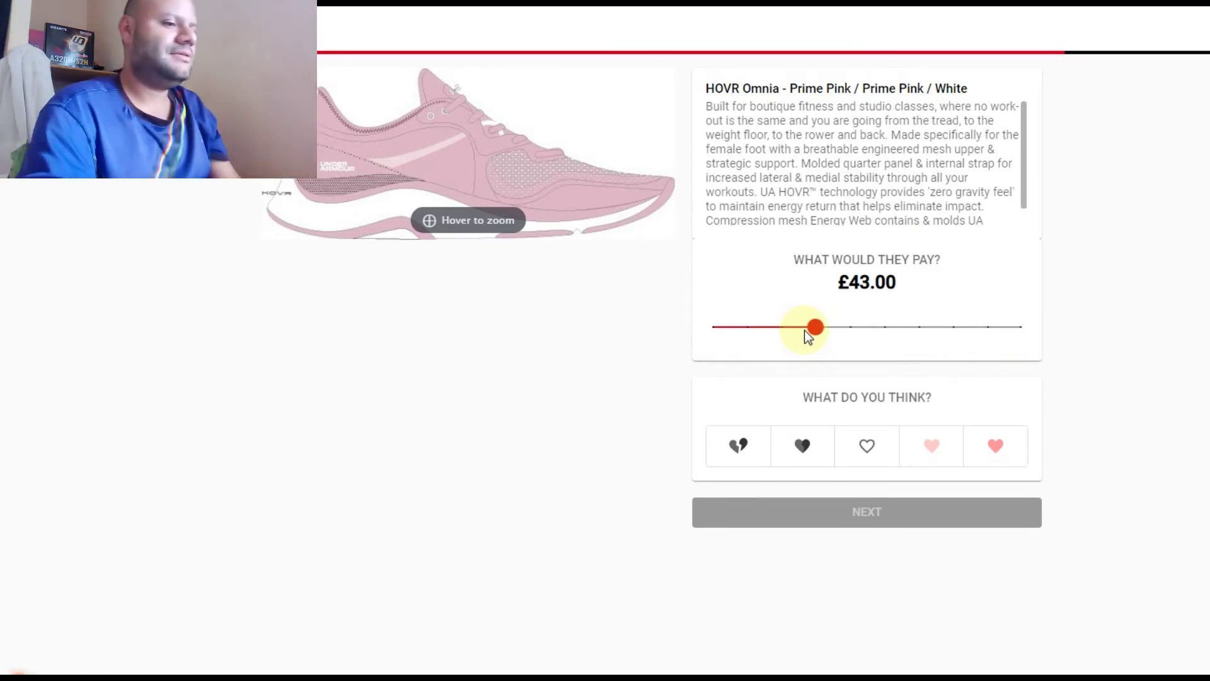
left_click(933, 449)
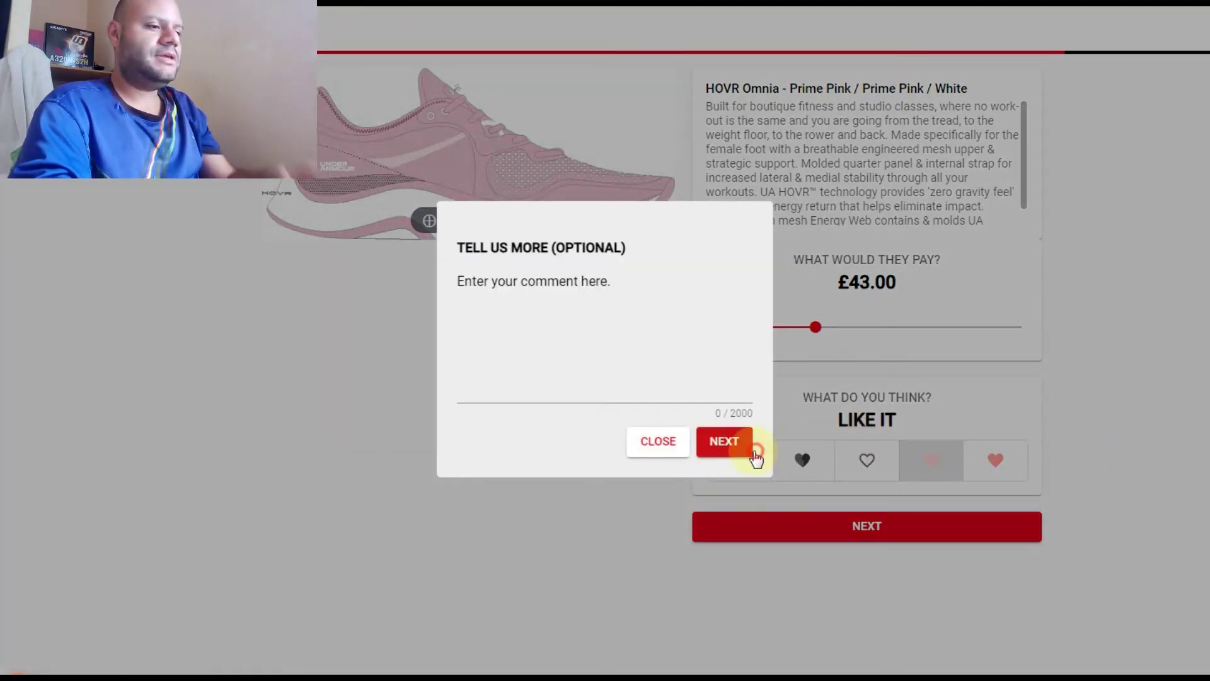
left_click(752, 451)
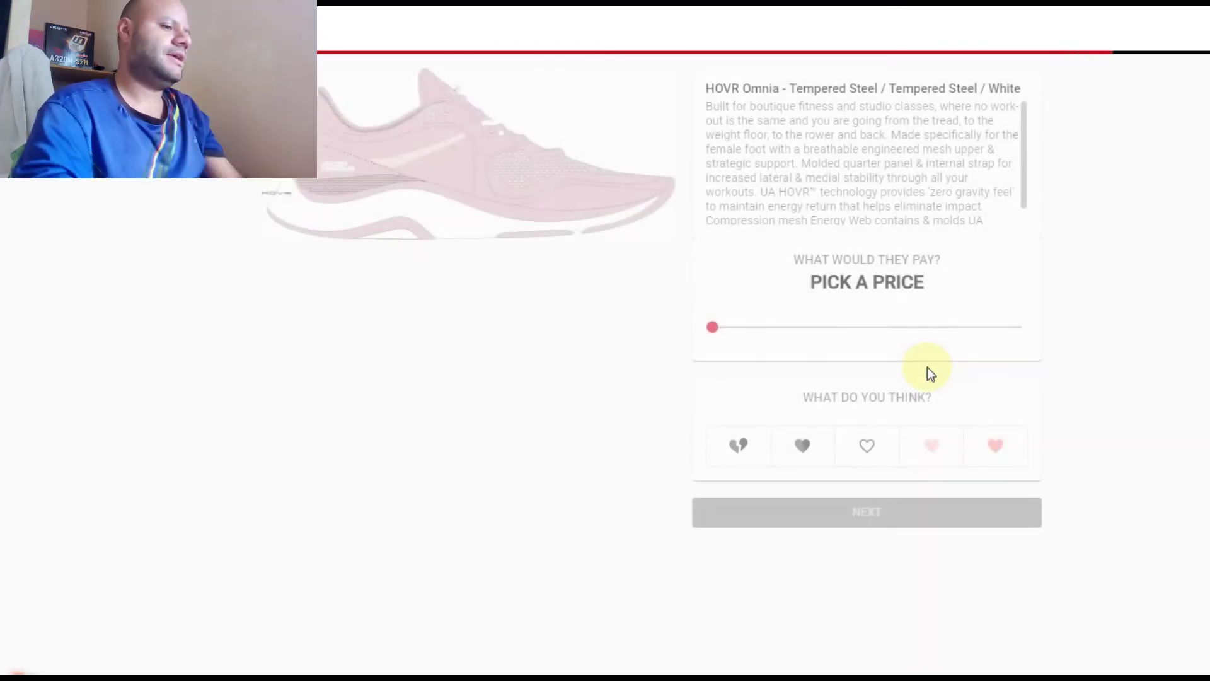
Price the HOVR Omnia Tempered Steel / Tempered Steel / White shoe at £21.00, rate it Love It, and submit it without a comment
left_click(781, 326)
left_click(996, 460)
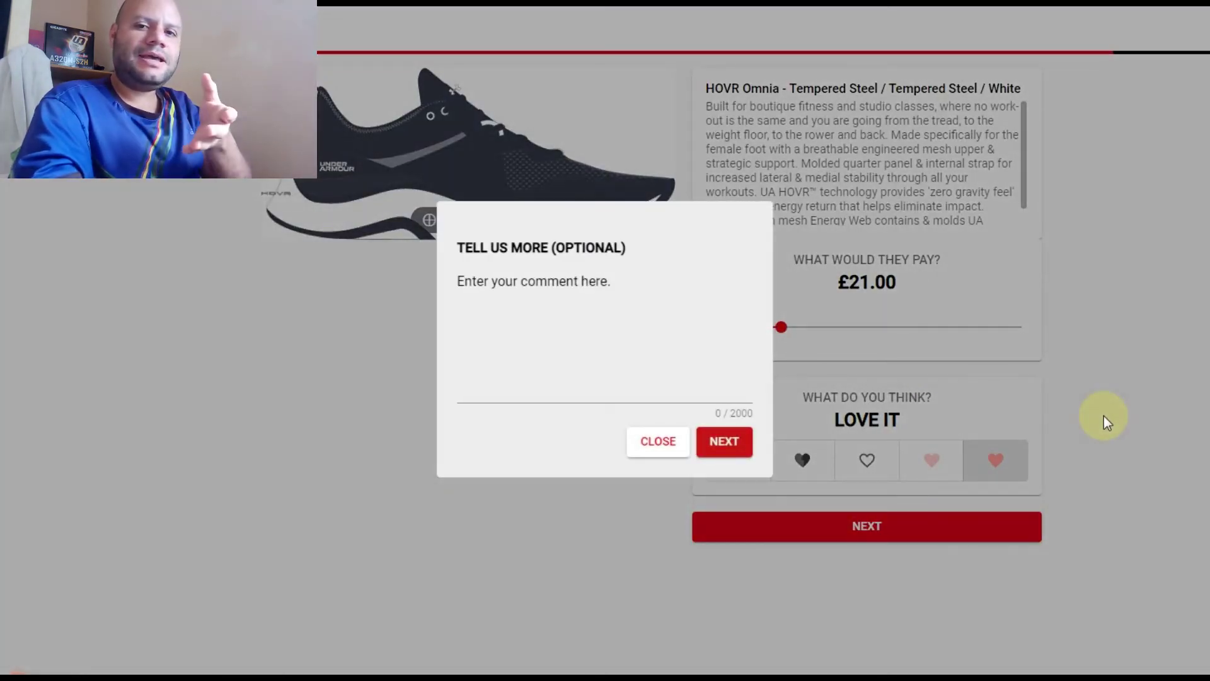
left_click(1107, 422)
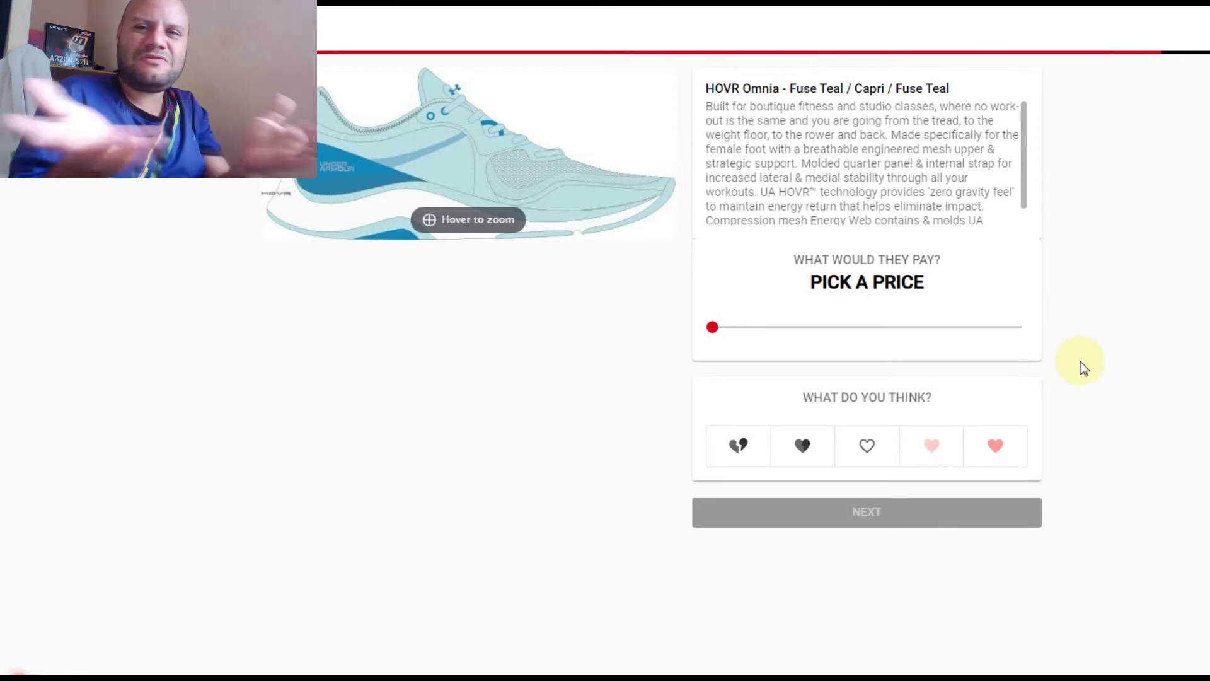
Price the HOVR Omnia Fuse Teal / Capri / Fuse Teal shoe at £21.00, rate it Love It, and submit it without a comment
left_click(781, 326)
left_click(995, 446)
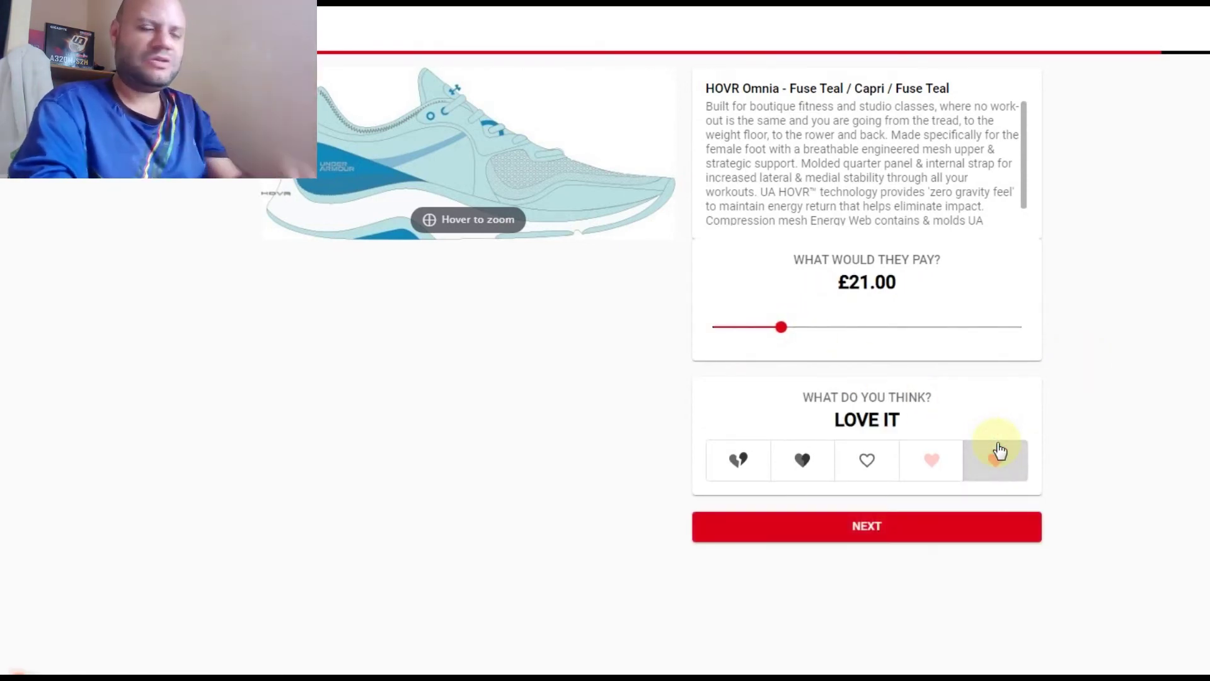
left_click(943, 525)
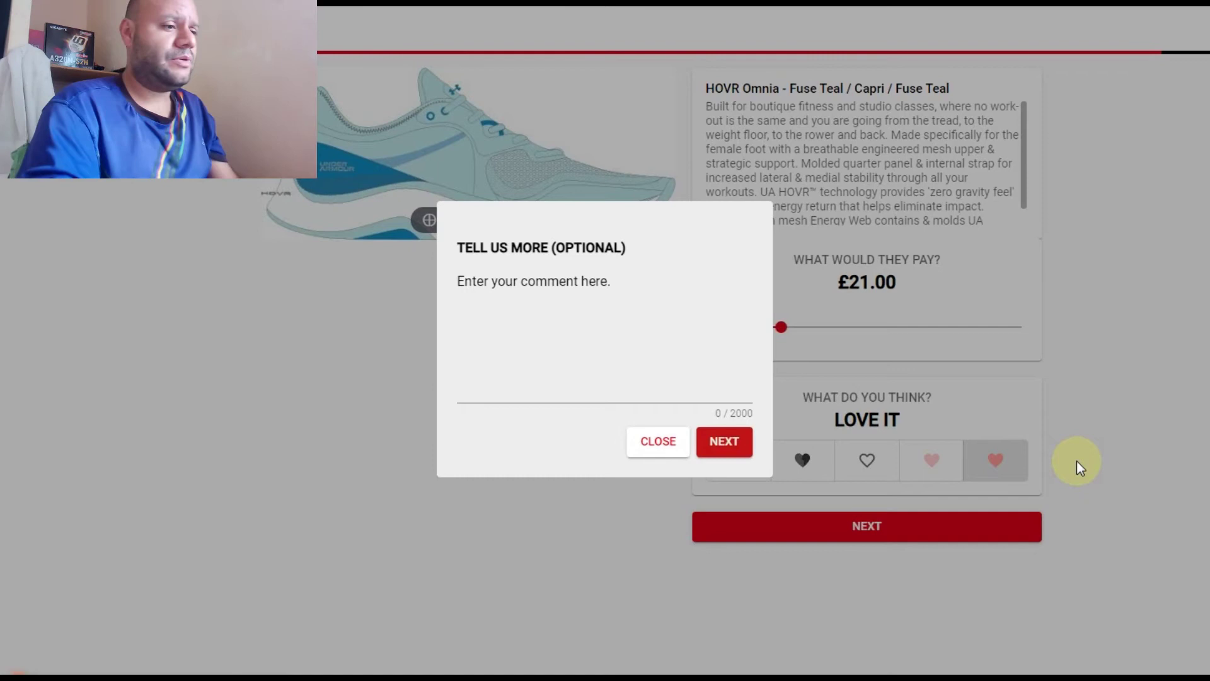
left_click(740, 445)
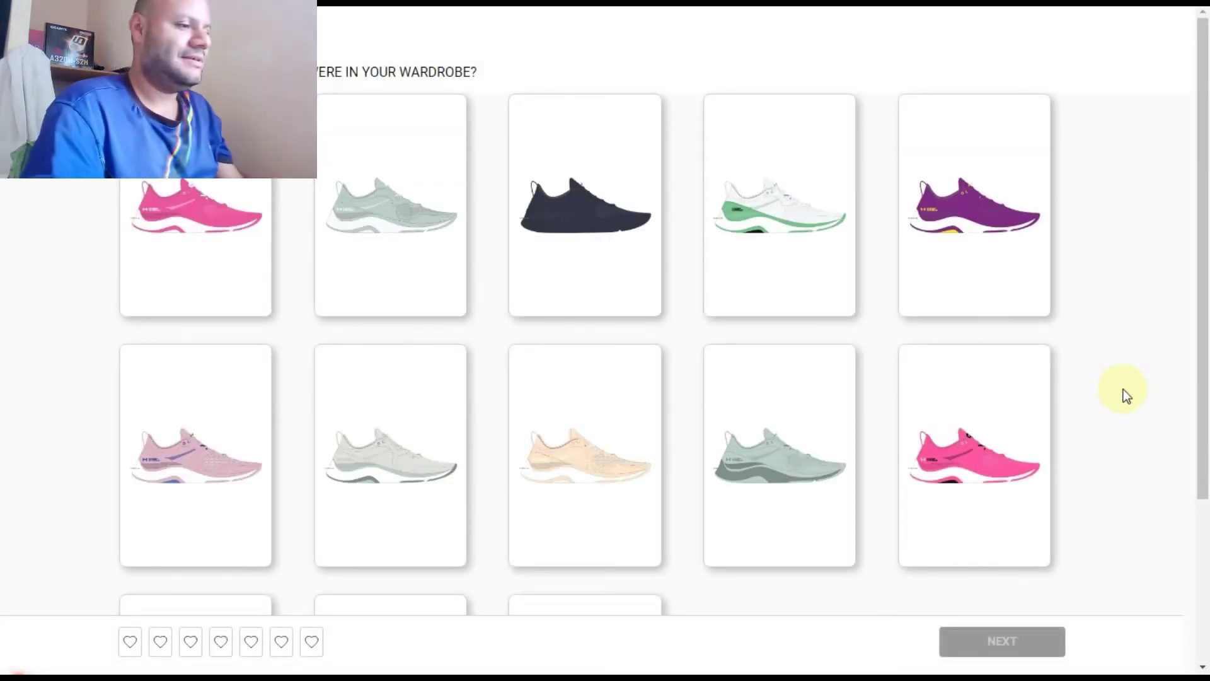
Fill the wardrobe favourites with shoes including both grey-green, both black, the peach and the teal pairs, and submit the selection
left_click(391, 205)
left_click(585, 205)
left_click(585, 454)
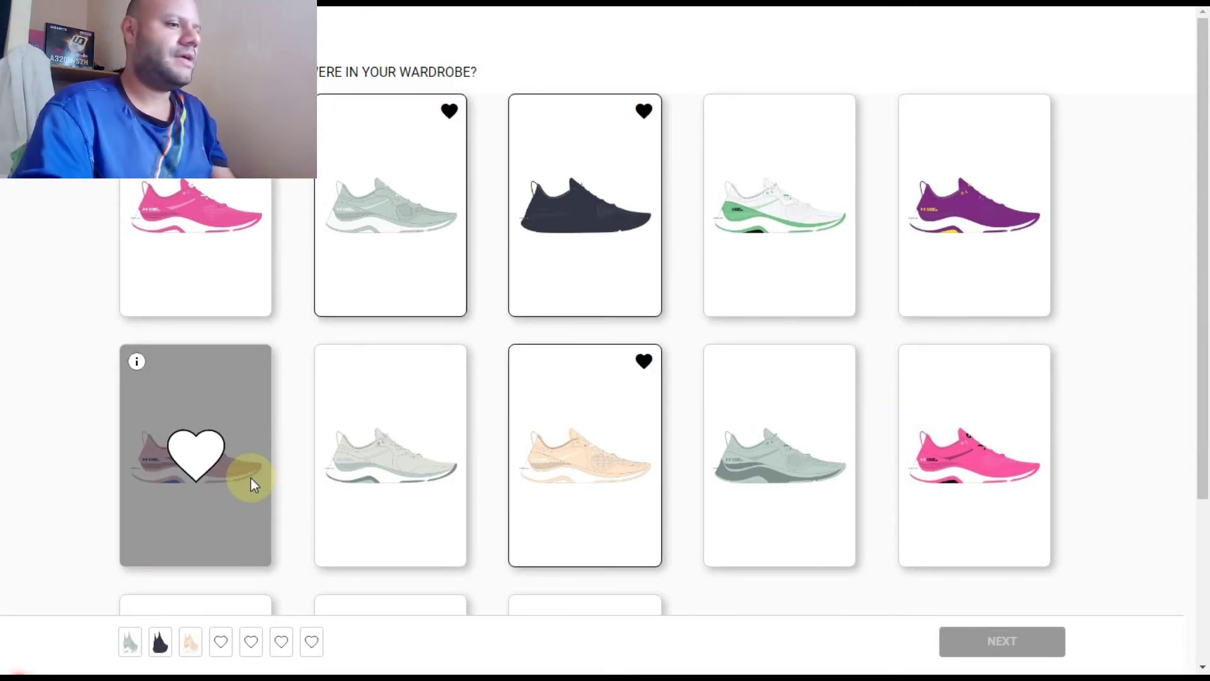
scroll(251, 477, "down", 3)
left_click(586, 473)
left_click(394, 474)
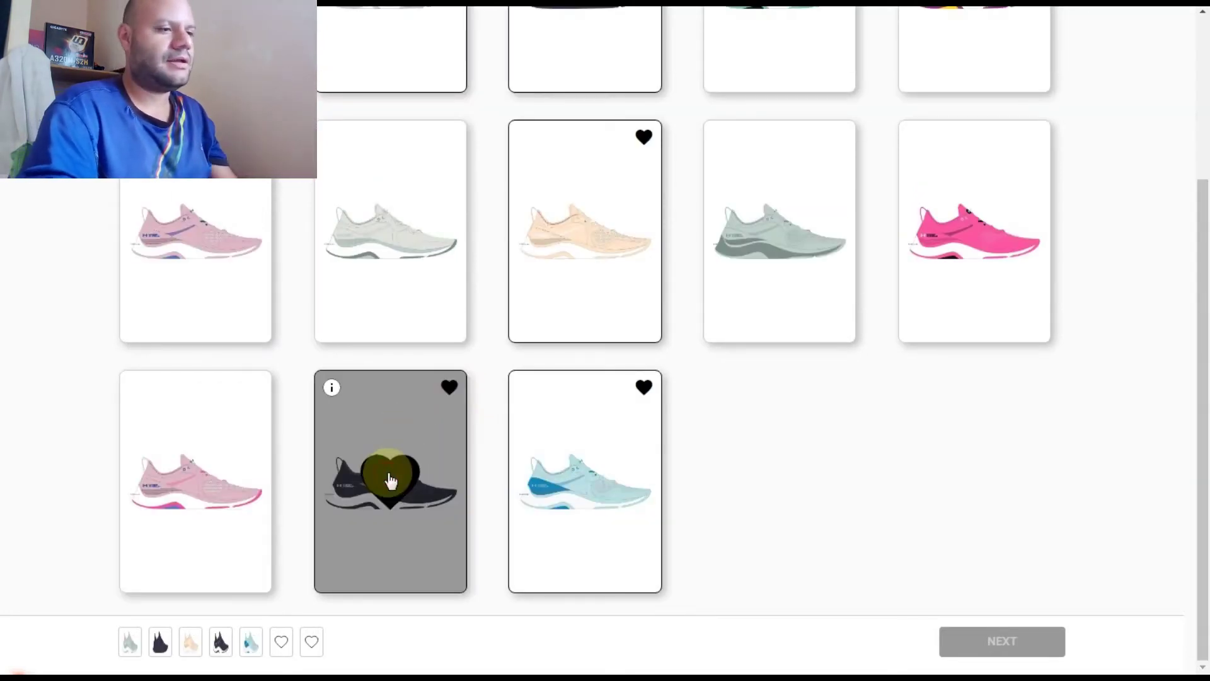
left_click(780, 230)
left_click(1004, 641)
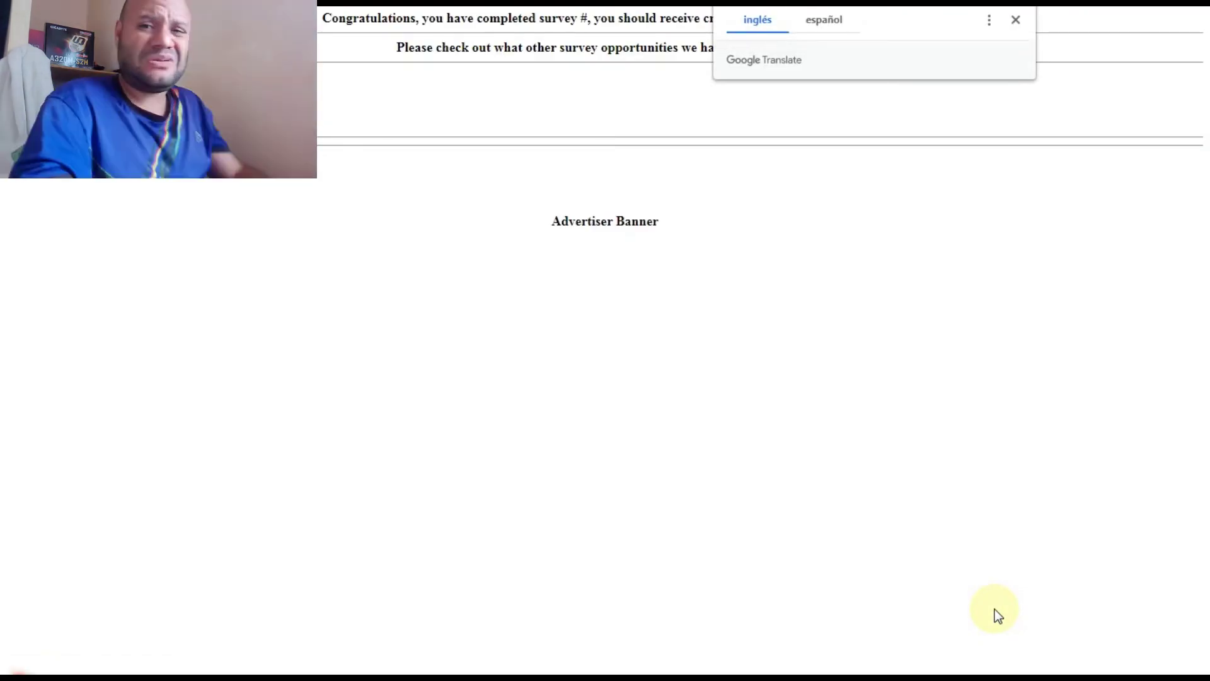
In the UK social media survey, answer Greater London for the region and Male for the gender
left_click(863, 373)
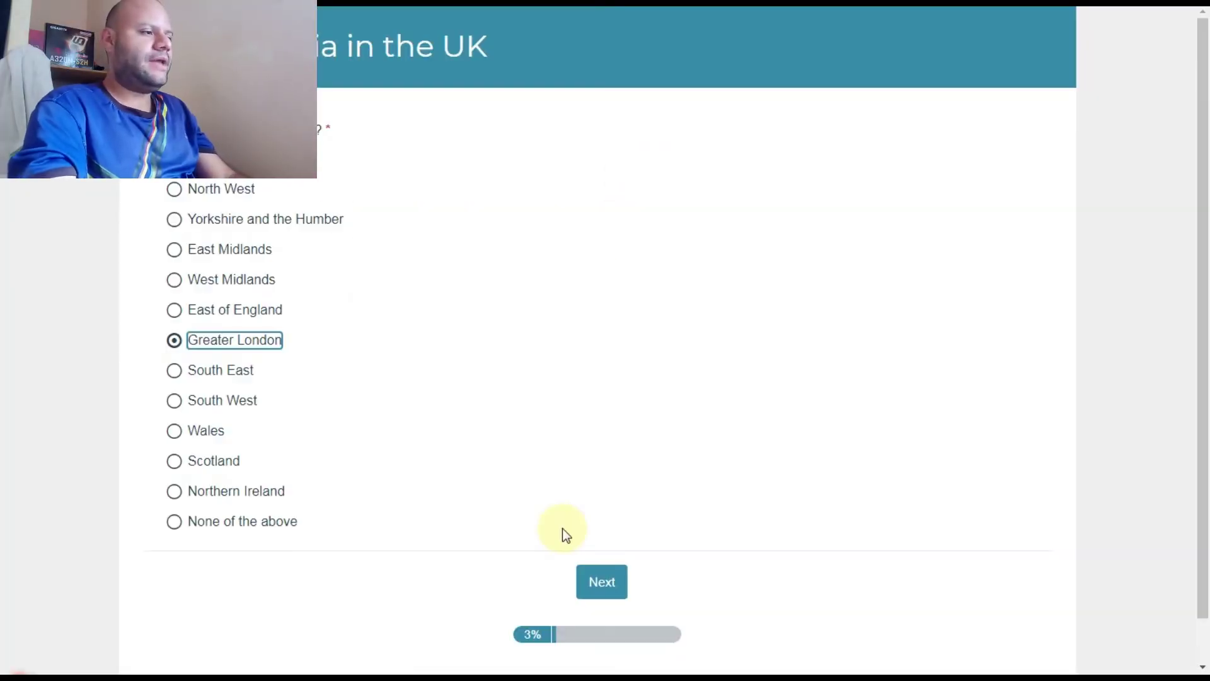
left_click(610, 583)
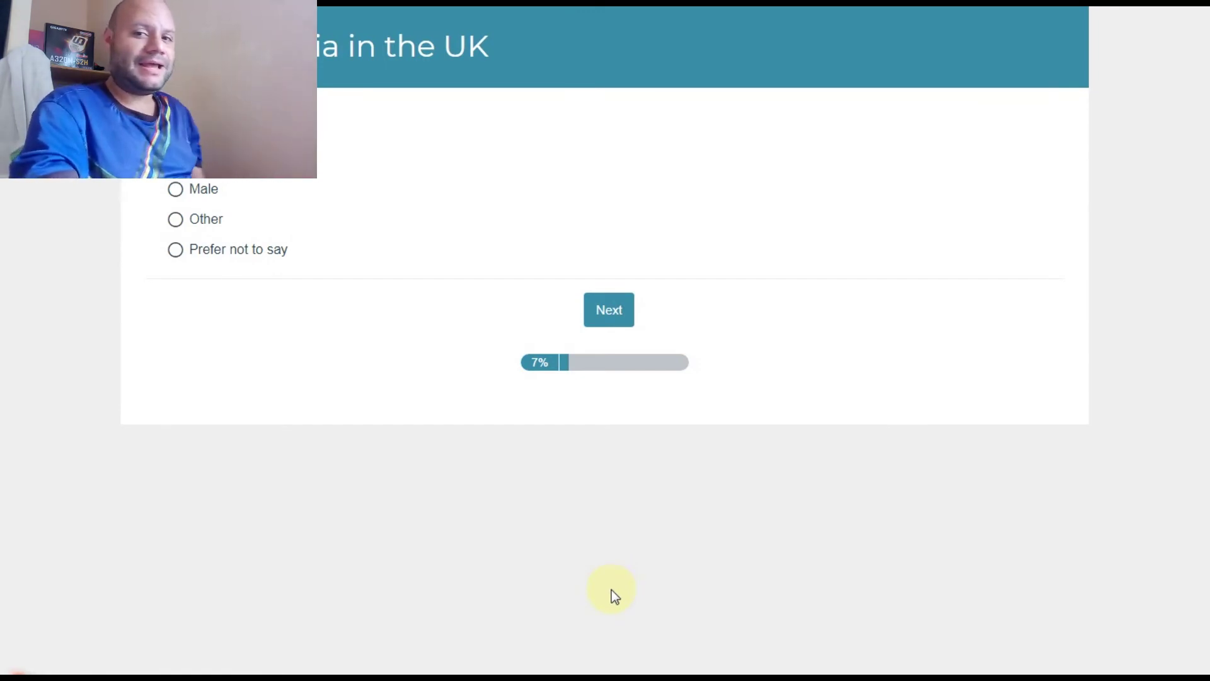
left_click(199, 188)
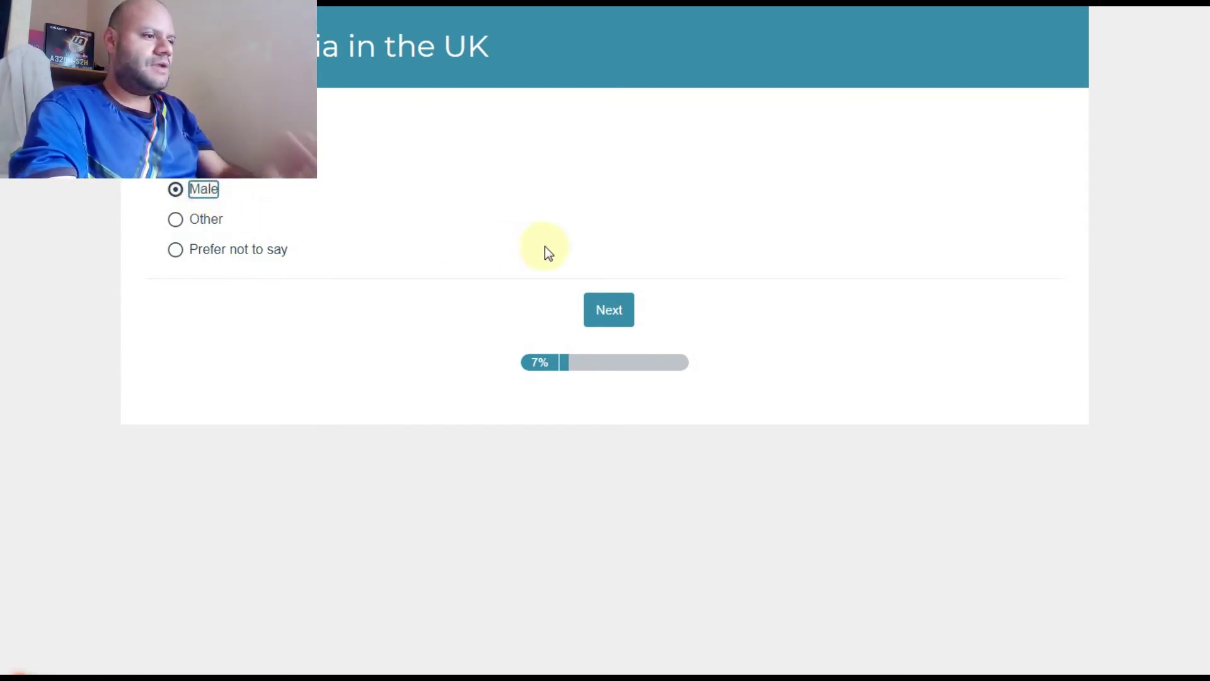
left_click(622, 310)
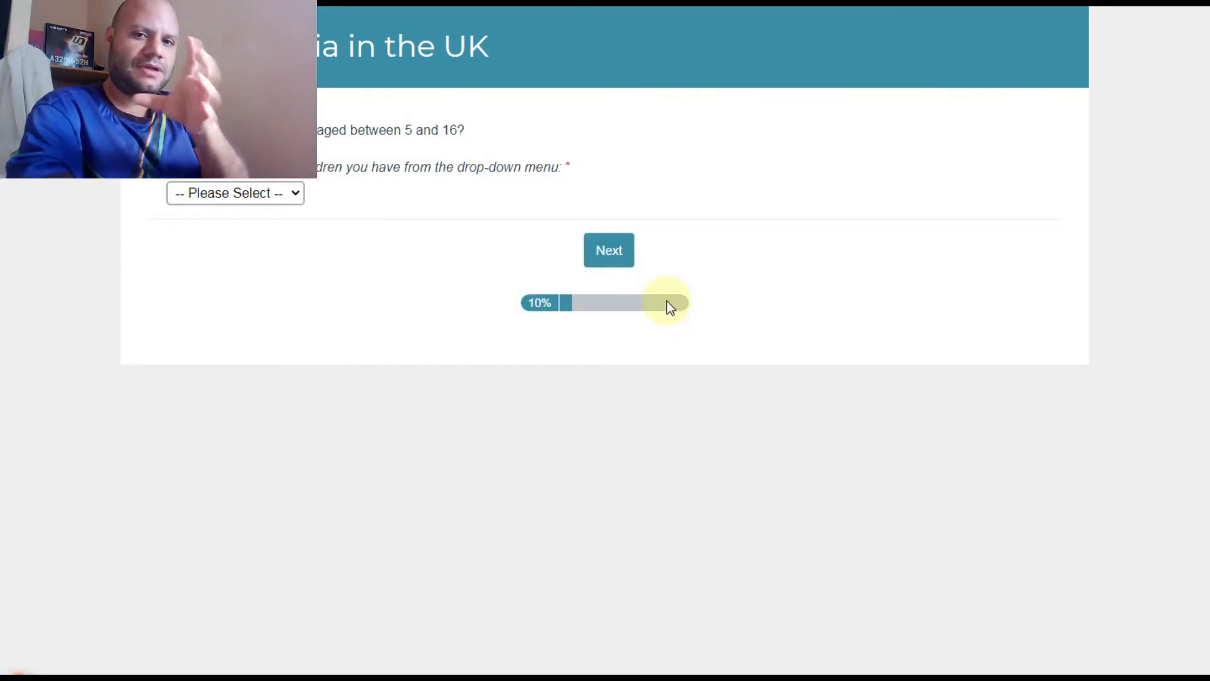
Report 2 children aged between 5 and 16 and continue to the question about their ages
left_click(235, 193)
left_click(235, 231)
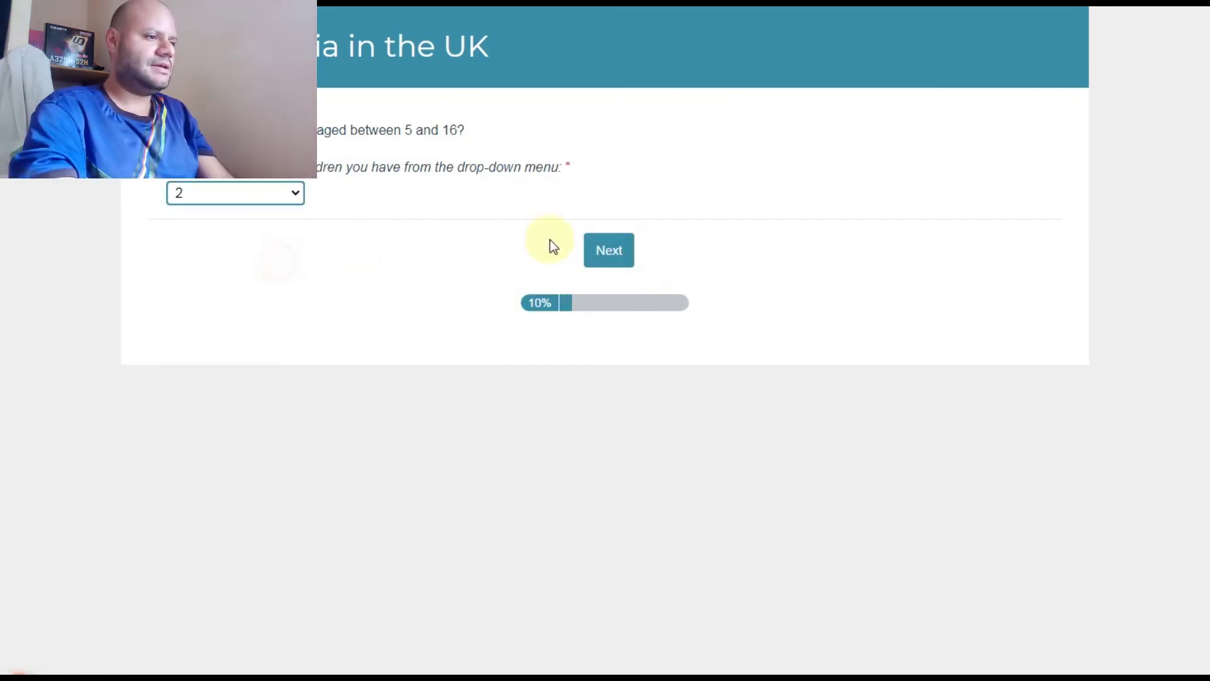
left_click(625, 255)
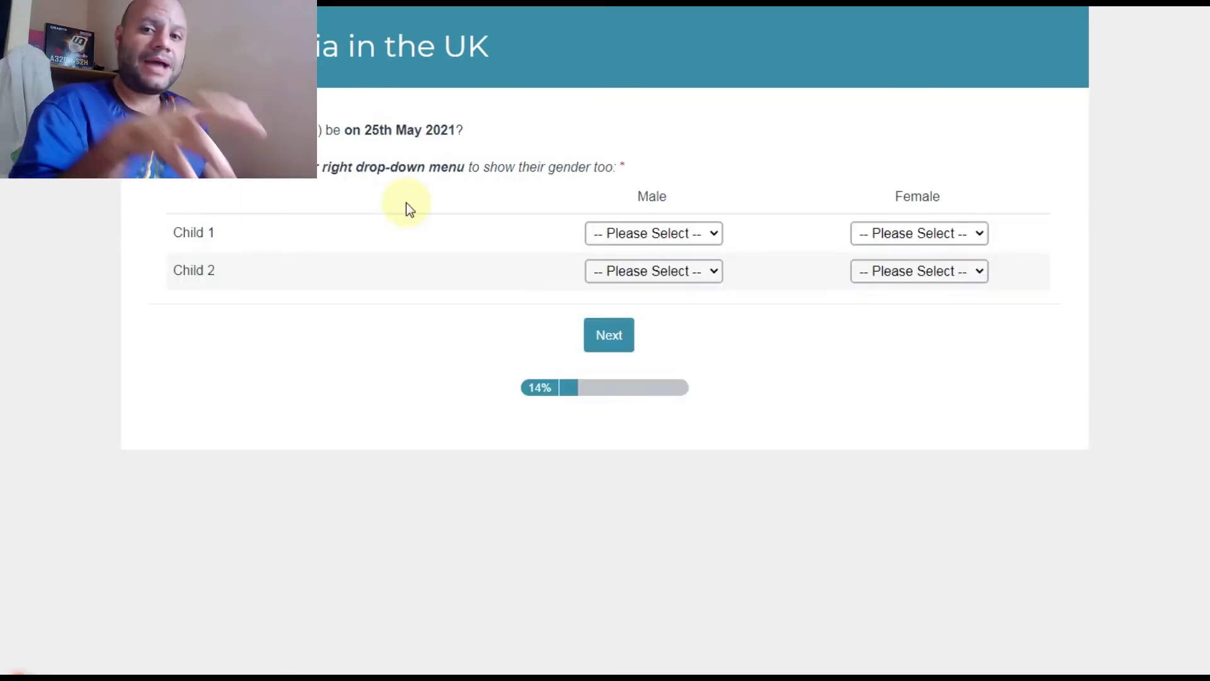
Set Child 1 as a male aged 7 and Child 2 as a male aged 13
left_click(649, 235)
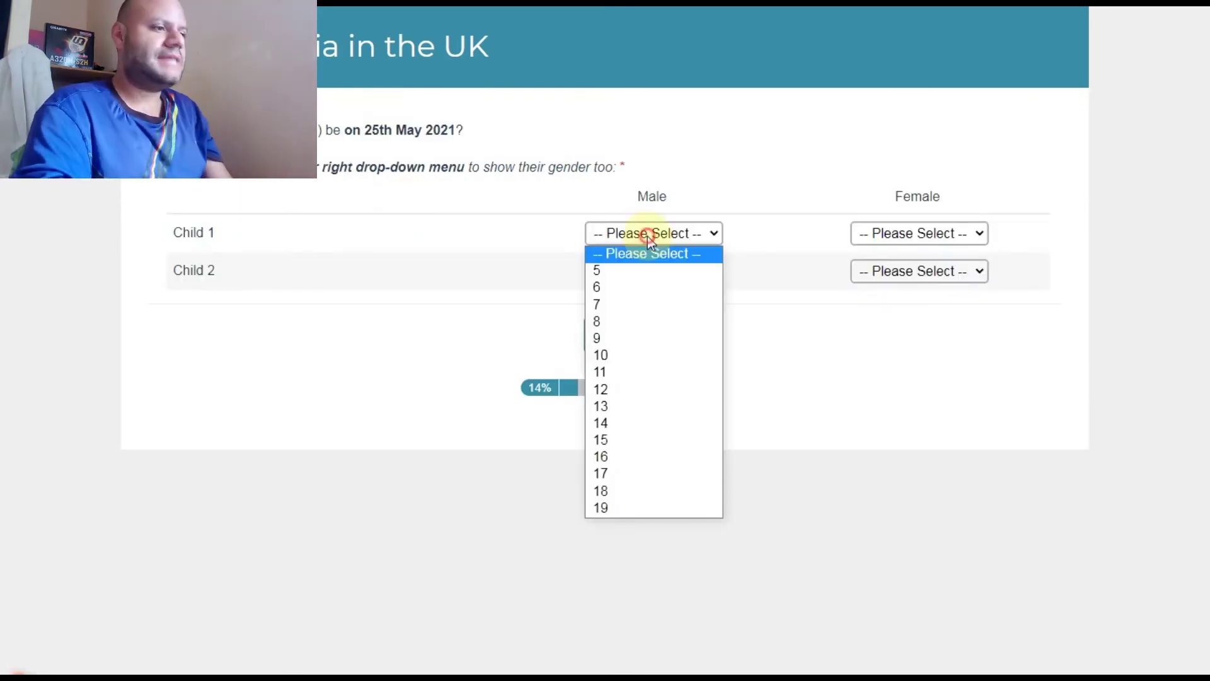
left_click(647, 308)
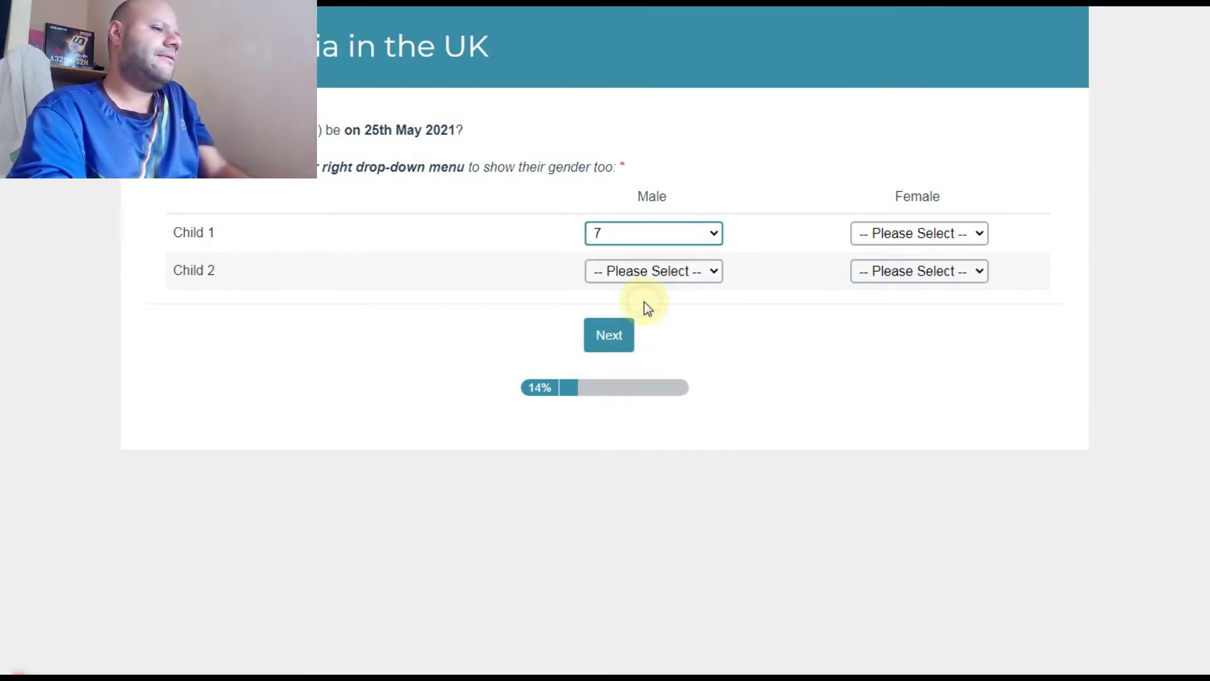
left_click(665, 272)
left_click(605, 443)
left_click(919, 233)
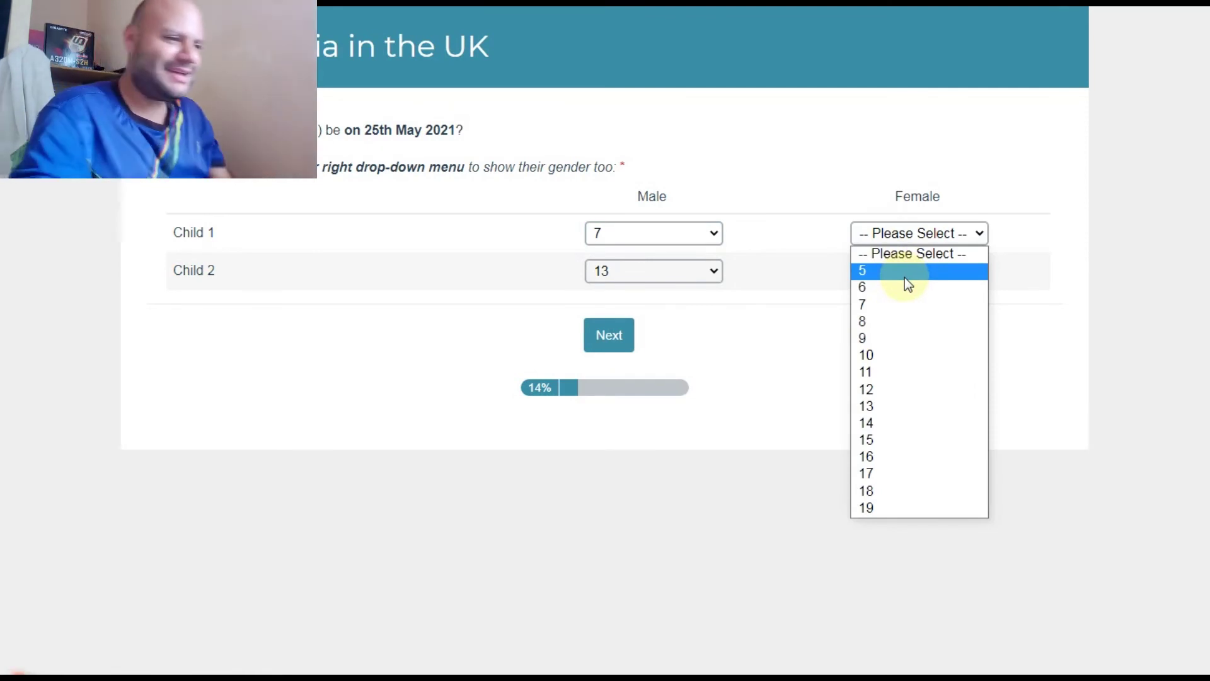
left_click(781, 307)
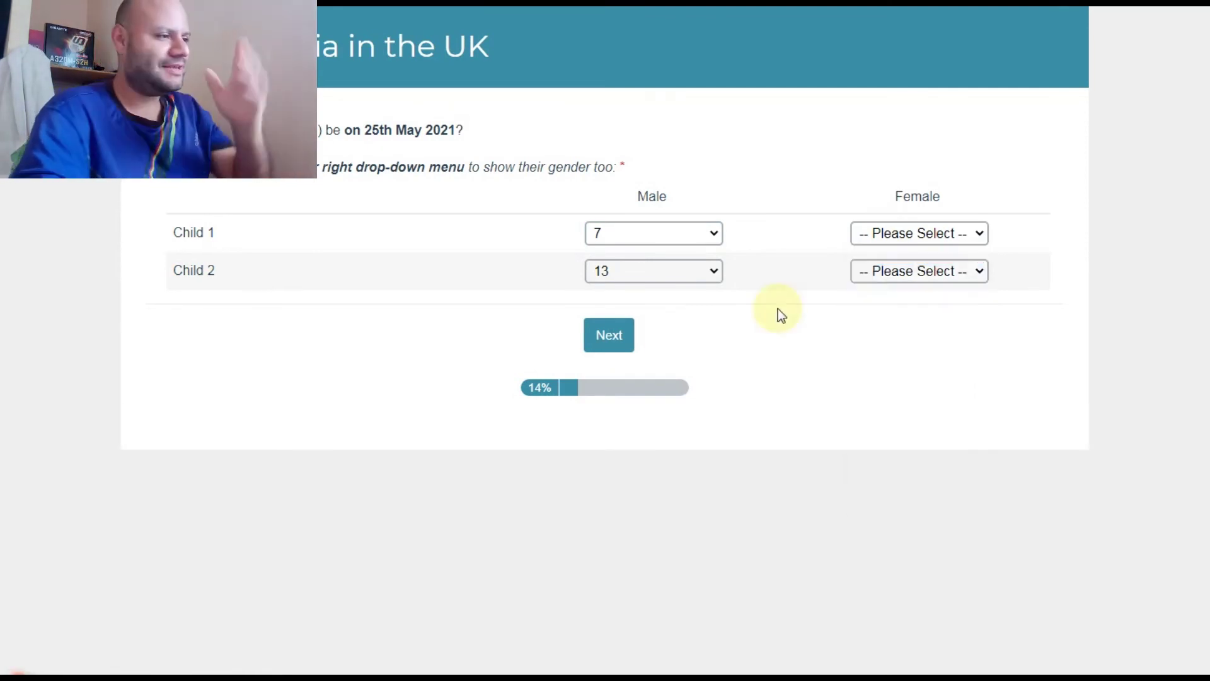
Change Child 1 to a female aged 7 and submit the children's ages
left_click(919, 233)
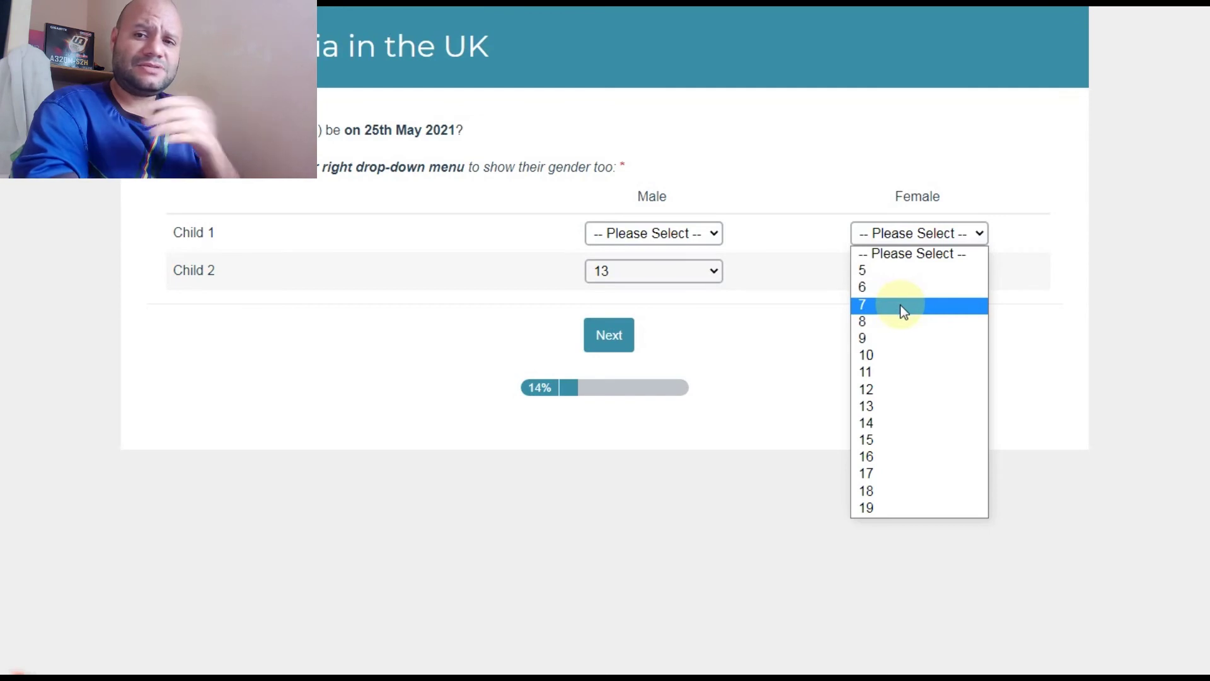
left_click(900, 304)
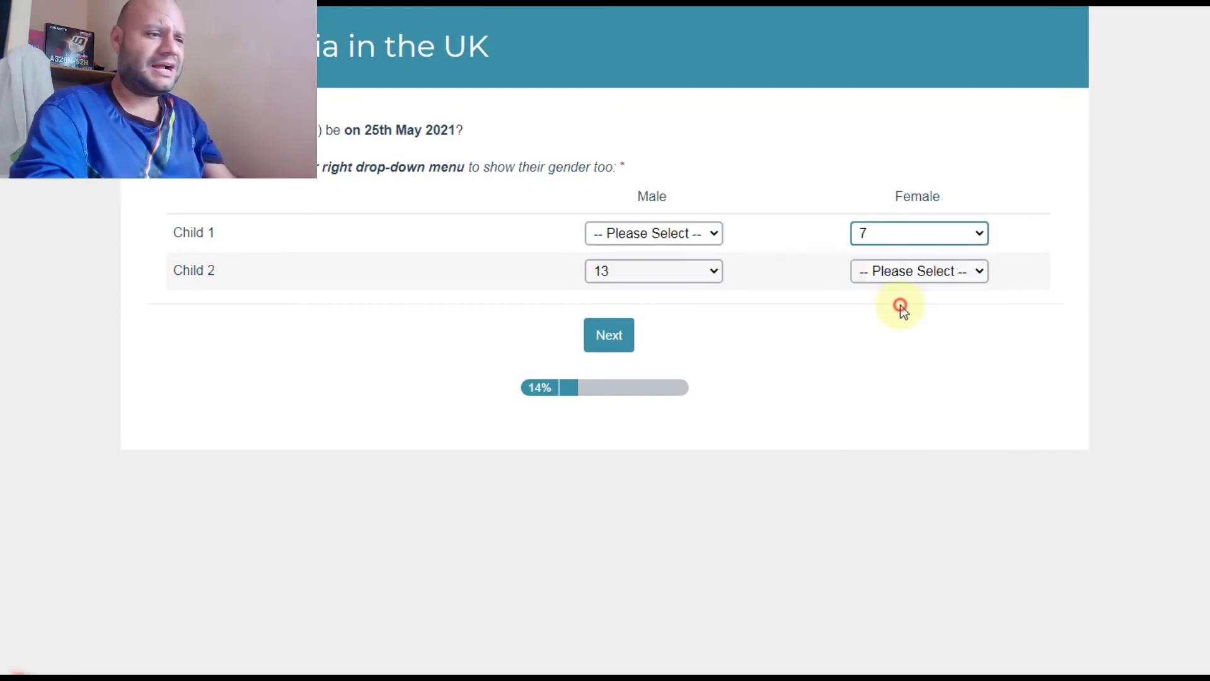
left_click(612, 340)
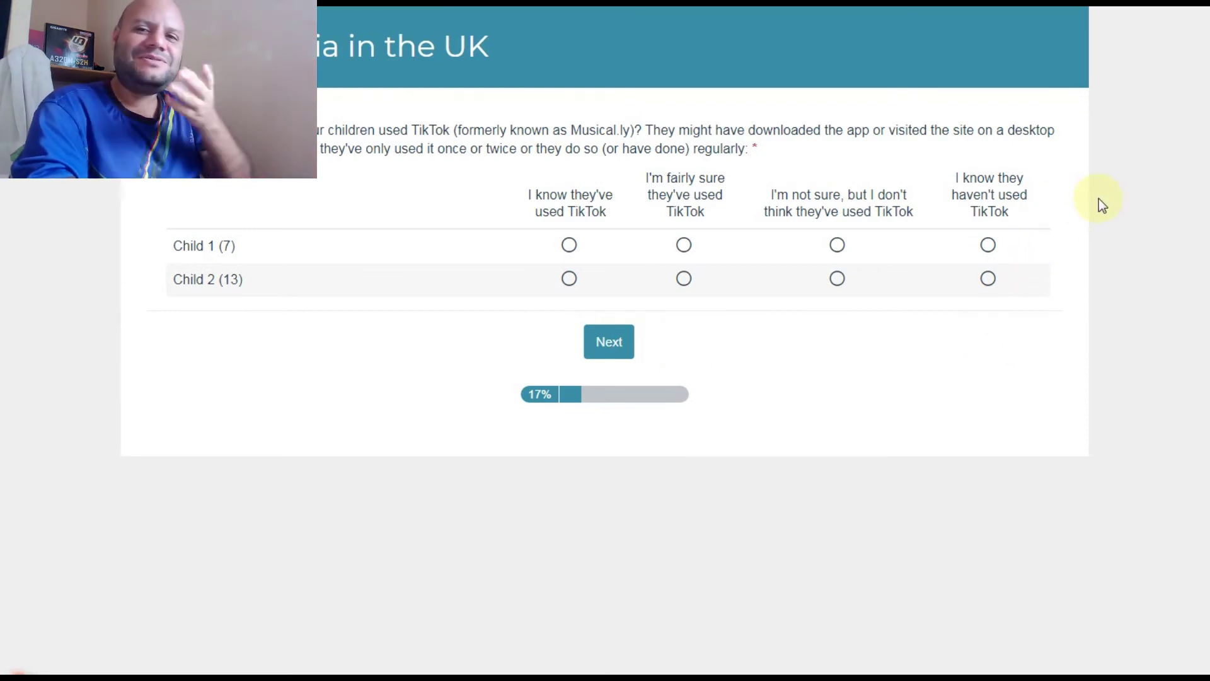
Translate the TikTok usage question page into Spanish, retrying the translation, and dismiss the translation popup
right_click(955, 406)
left_click(932, 540)
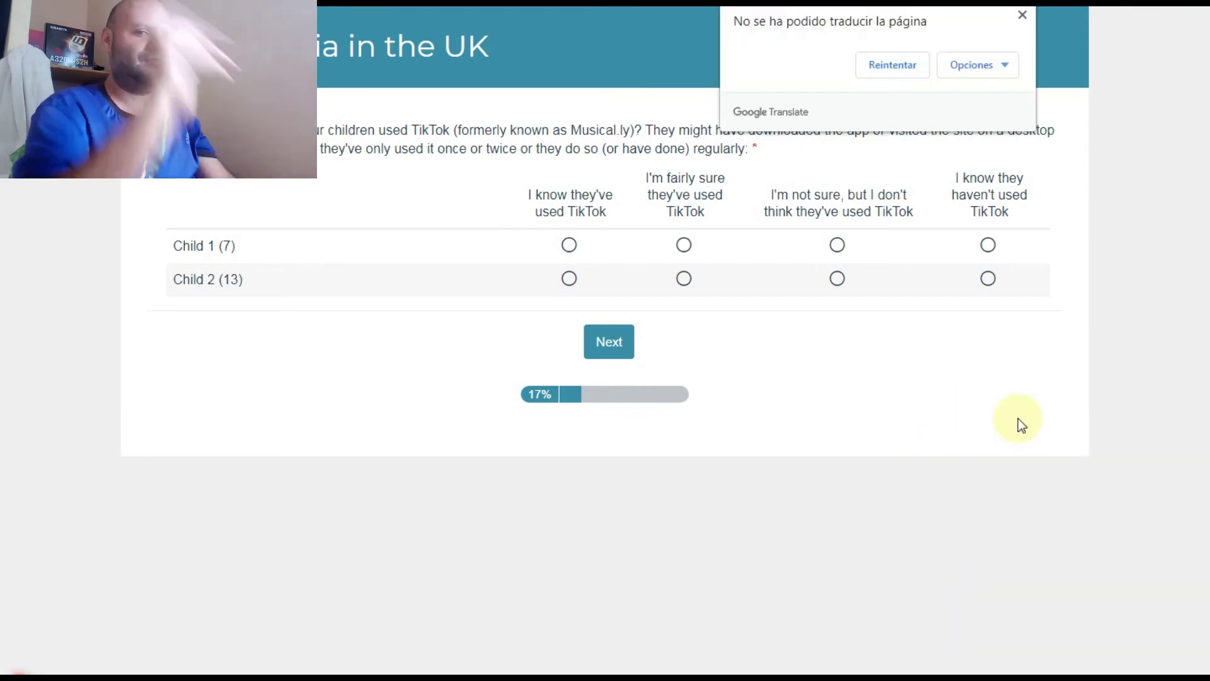
left_click(888, 63)
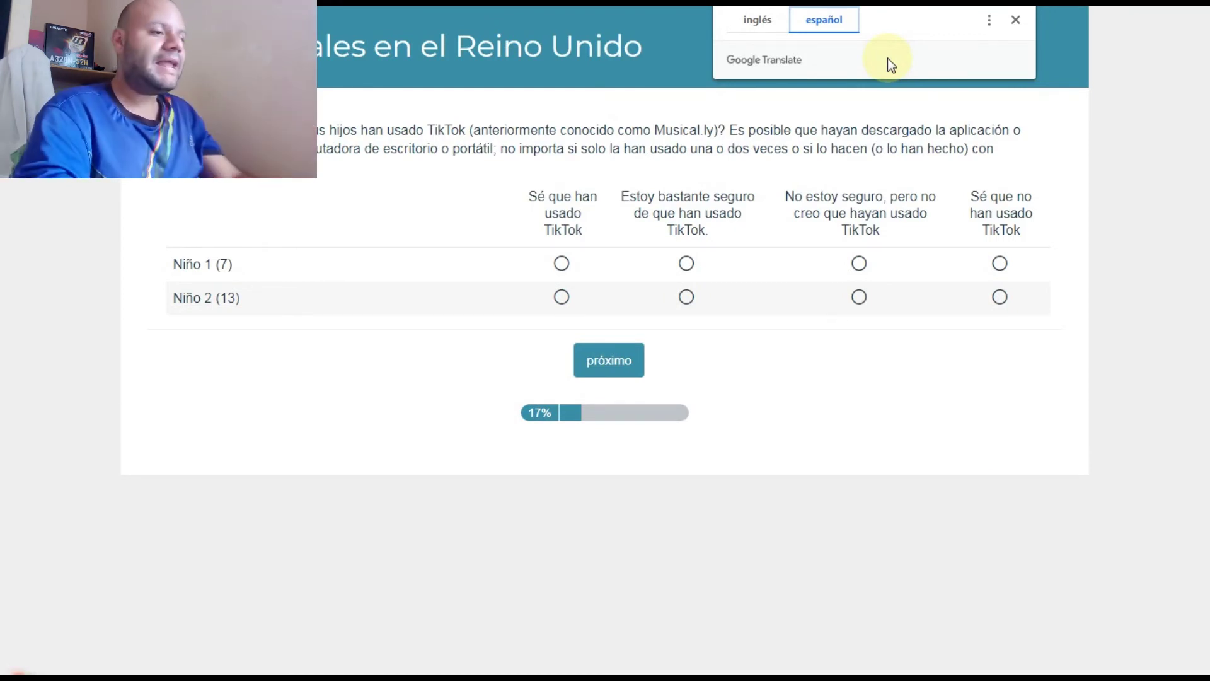
left_click(879, 107)
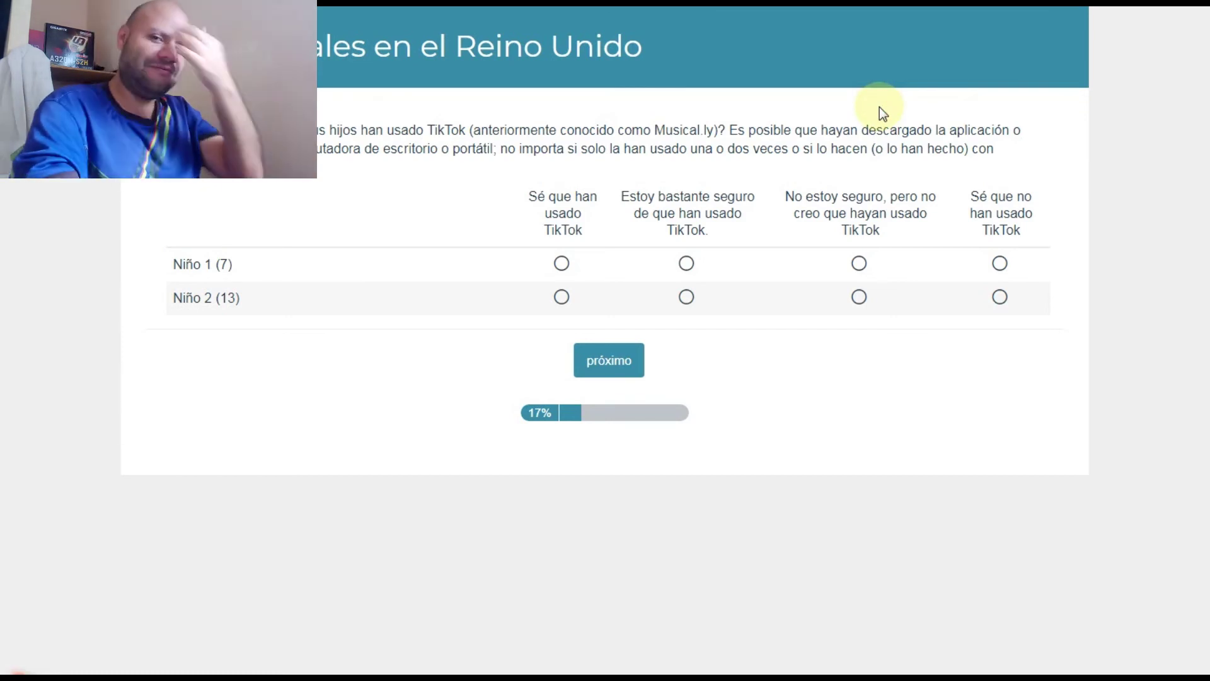
Submit the TikTok usage answers and select the ages at which Child 1 and Child 2 first started using TikTok
left_click(642, 354)
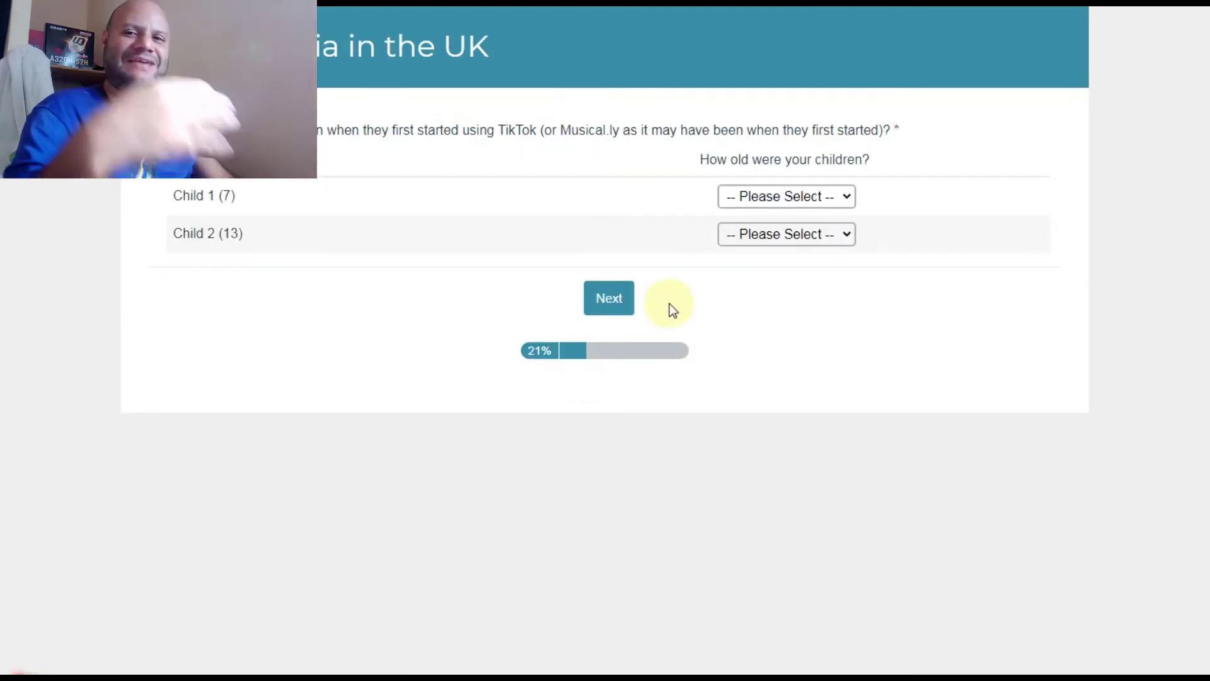
left_click(813, 204)
left_click(799, 263)
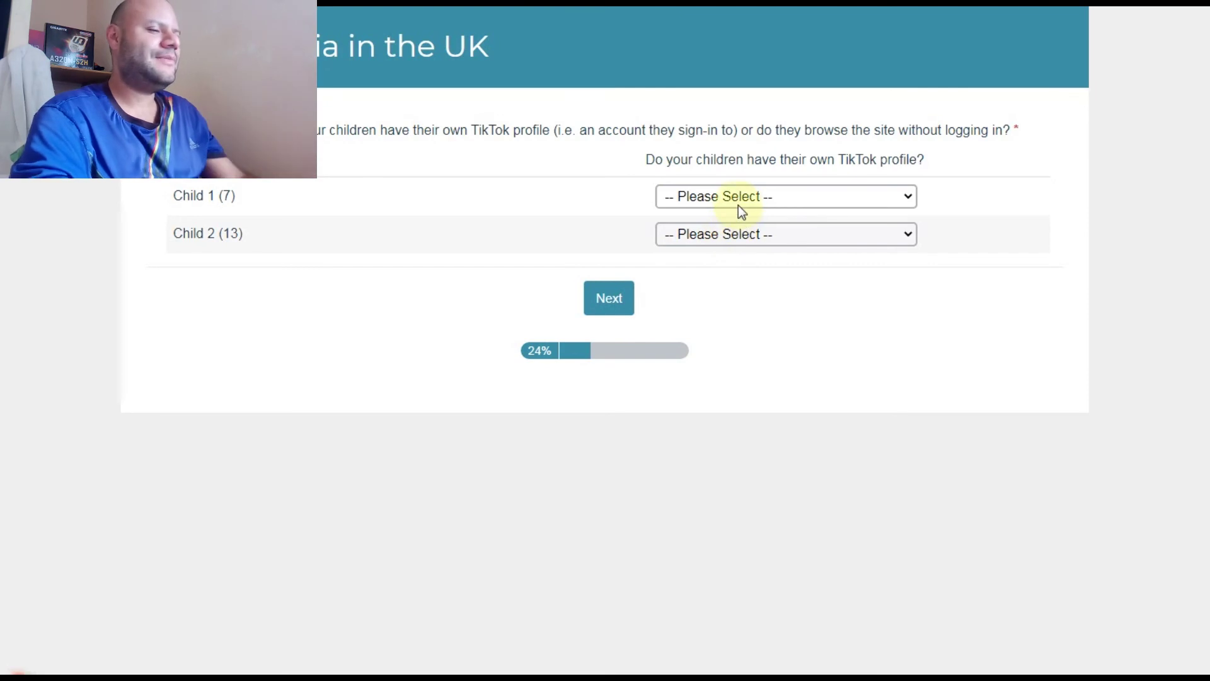
Set both Child 1 and Child 2 to "They have their own profile" for TikTok and continue
left_click(758, 196)
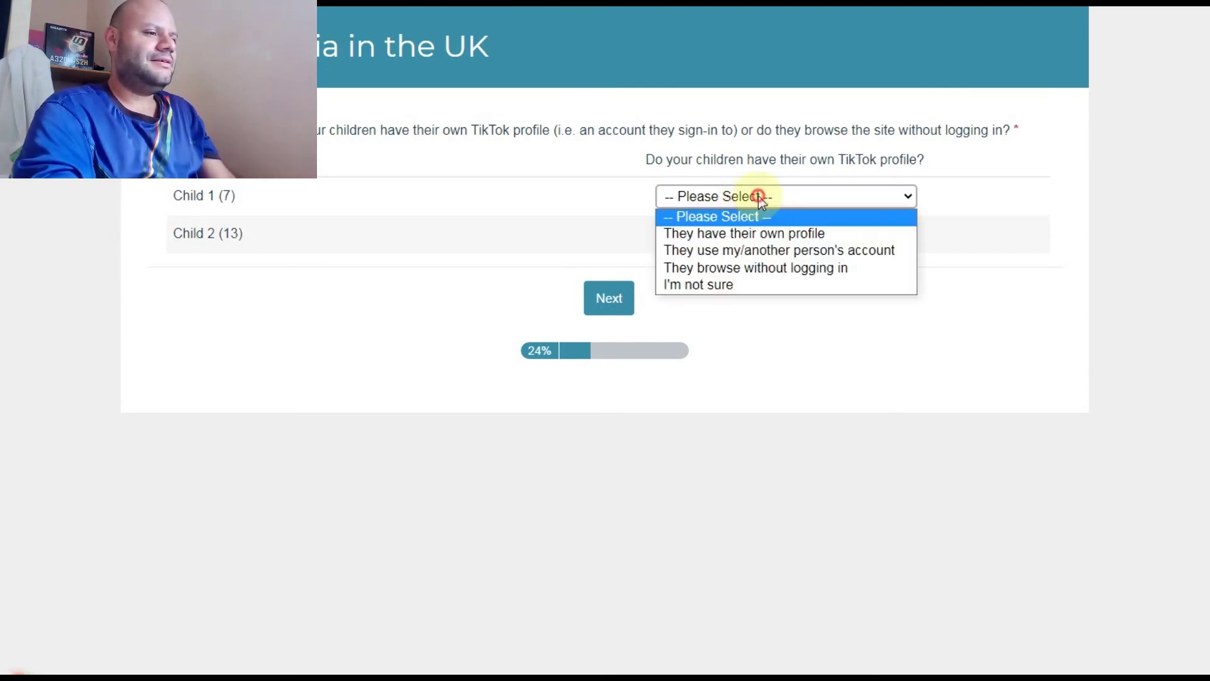
left_click(761, 240)
left_click(760, 244)
left_click(757, 271)
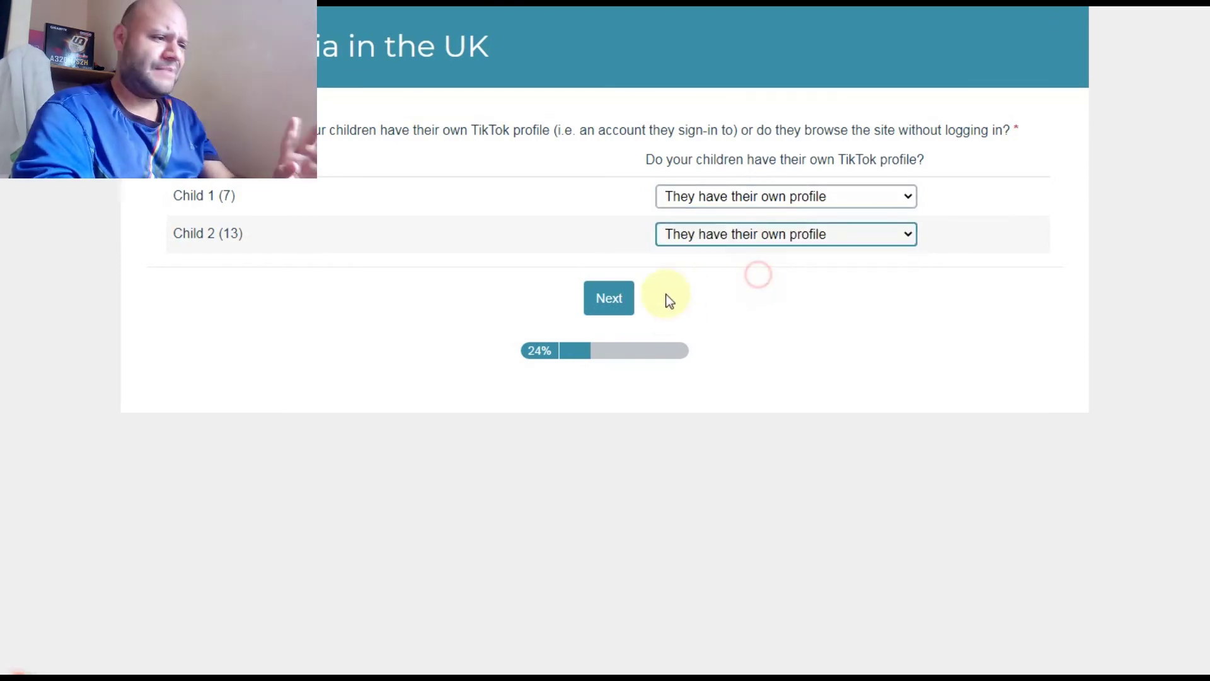
left_click(619, 306)
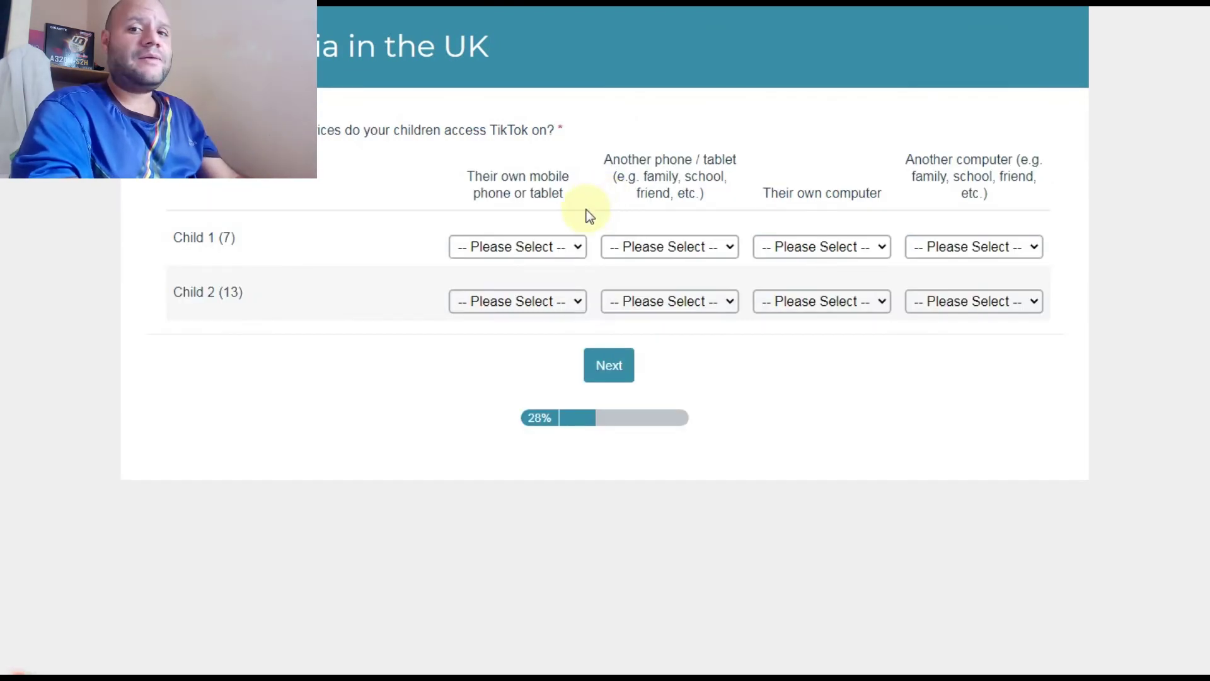
Answer the question on the children's TikTok devices and choose "Certain to" for signing up to email updates on the case
left_click(550, 236)
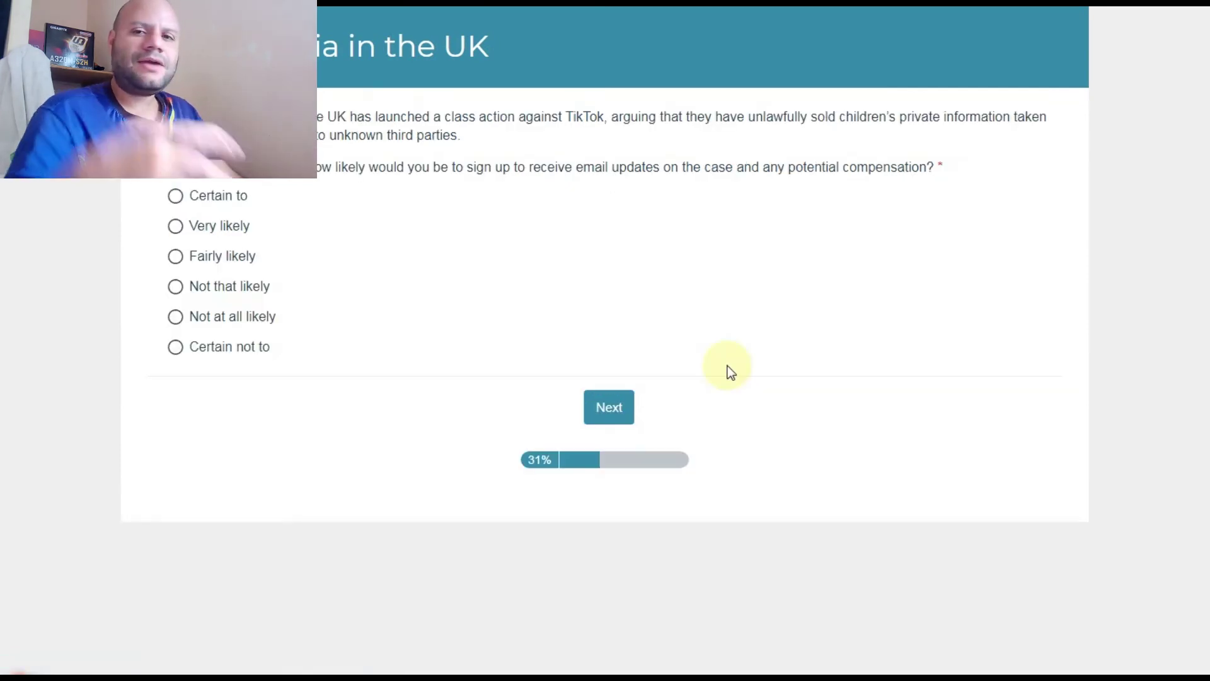
left_click(175, 195)
left_click(610, 407)
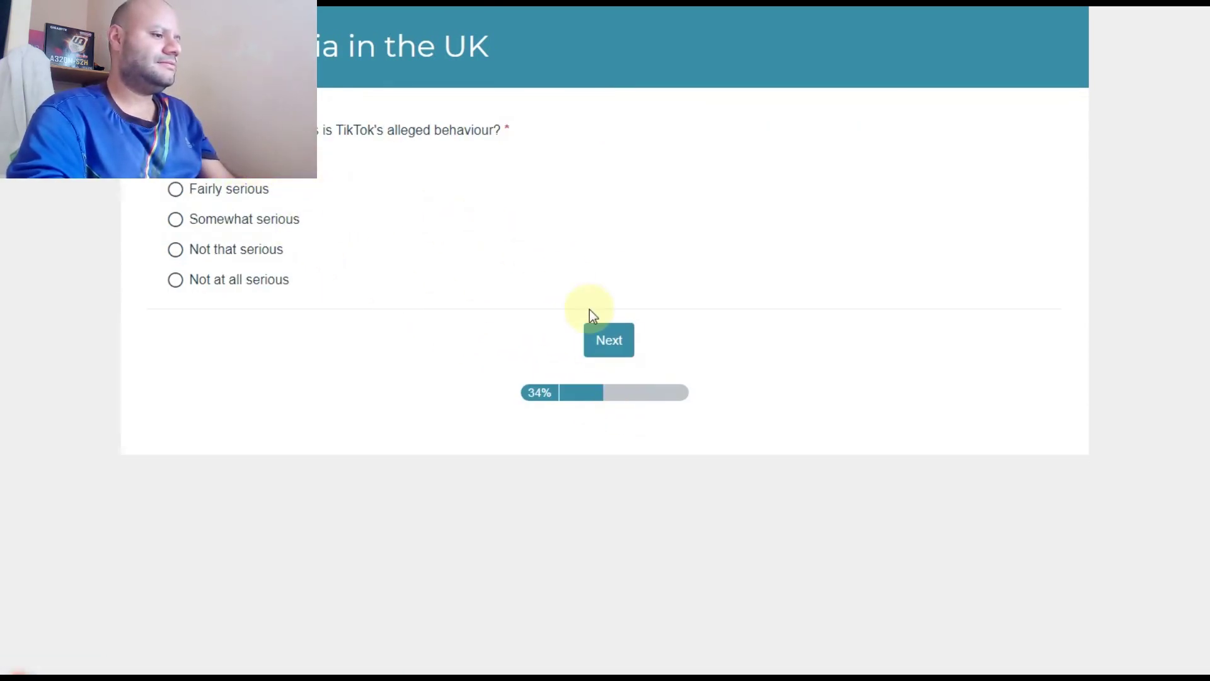
Answer and submit the questions on how serious TikTok's alleged behaviour is and whether the data misuse is deliberate or accidental
left_click(595, 328)
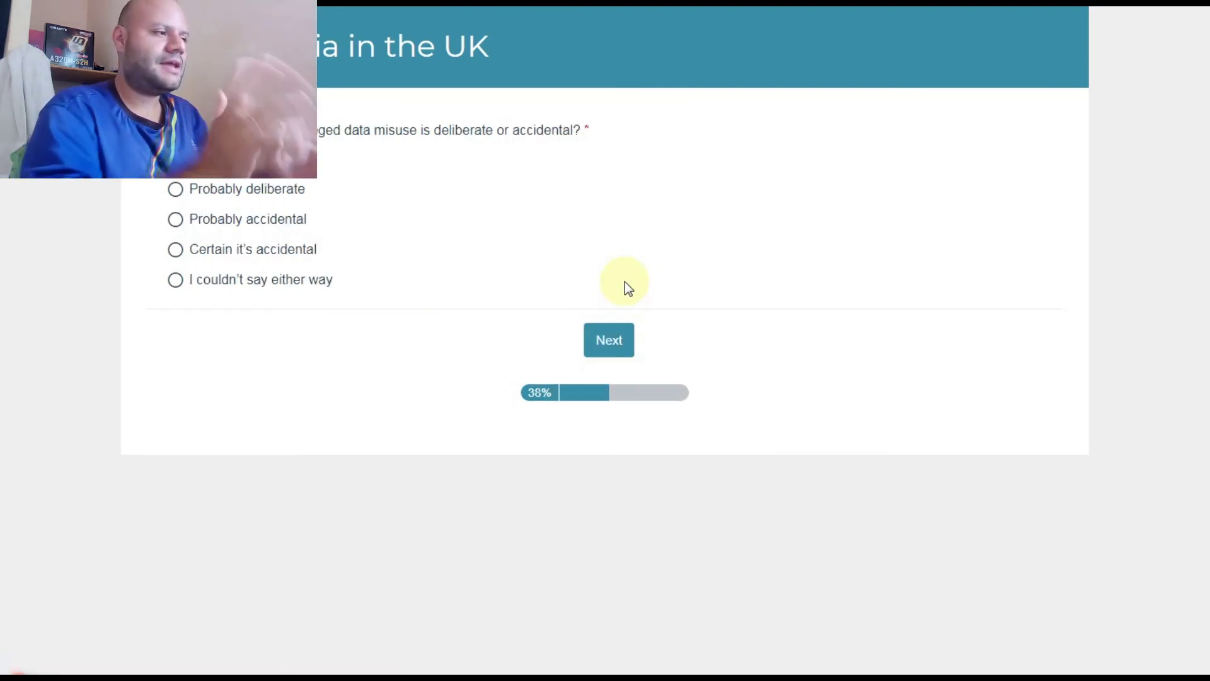
left_click(609, 341)
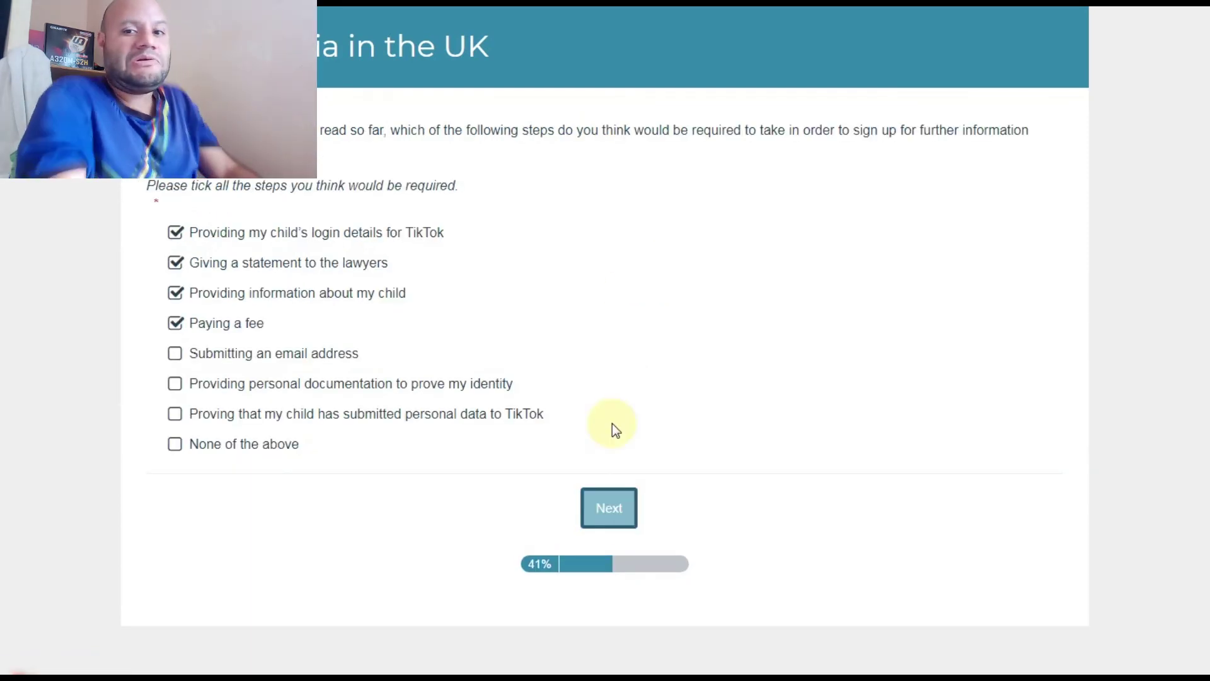
Mark child login details, lawyer statement, child information and fee as required sign-up steps, and lawyer statement, child information and email address as too much
left_click(625, 495)
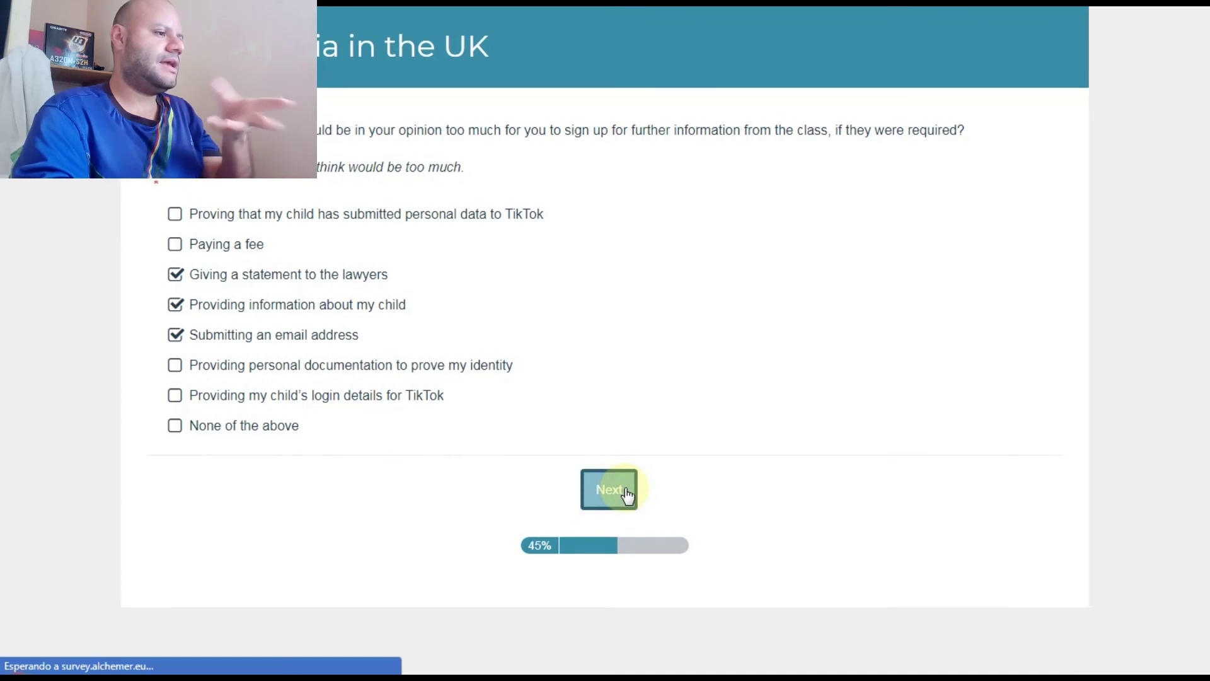
left_click(599, 372)
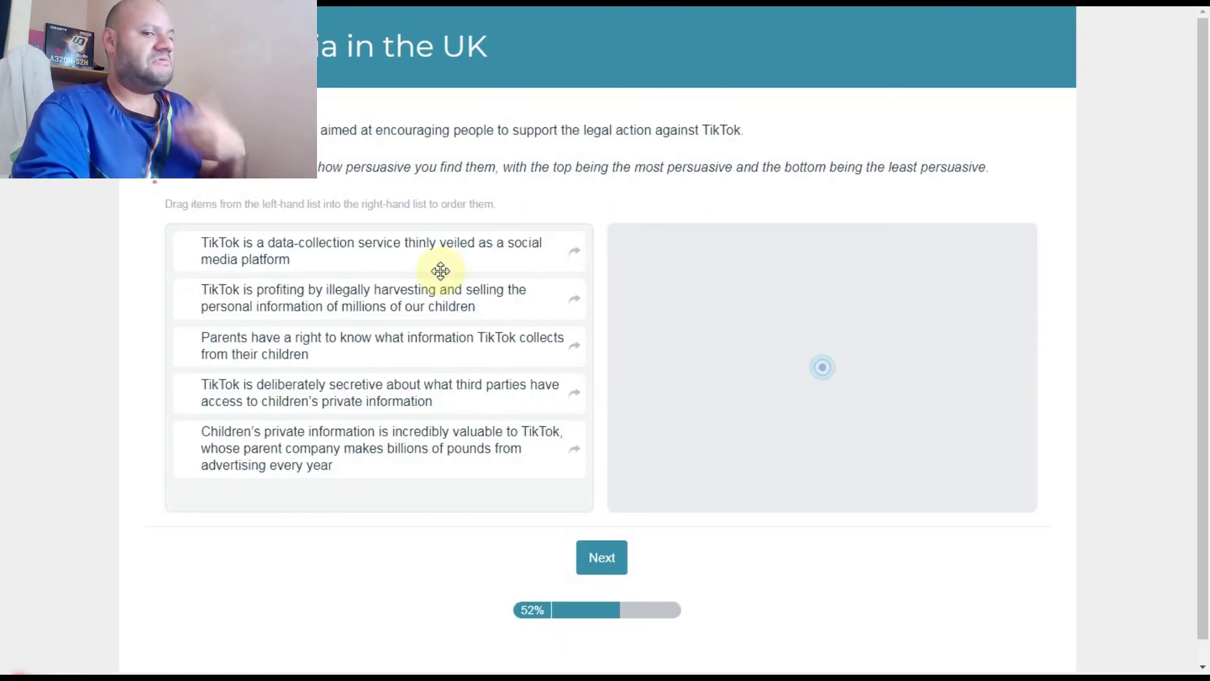
Rank the statements by persuasiveness as illegal harvesting, parents' right to know, deliberate secrecy, valuable private information and veiled data-collection service, and submit
left_click(391, 253)
left_click_drag(580, 299, 819, 252)
left_click_drag(445, 262, 830, 324)
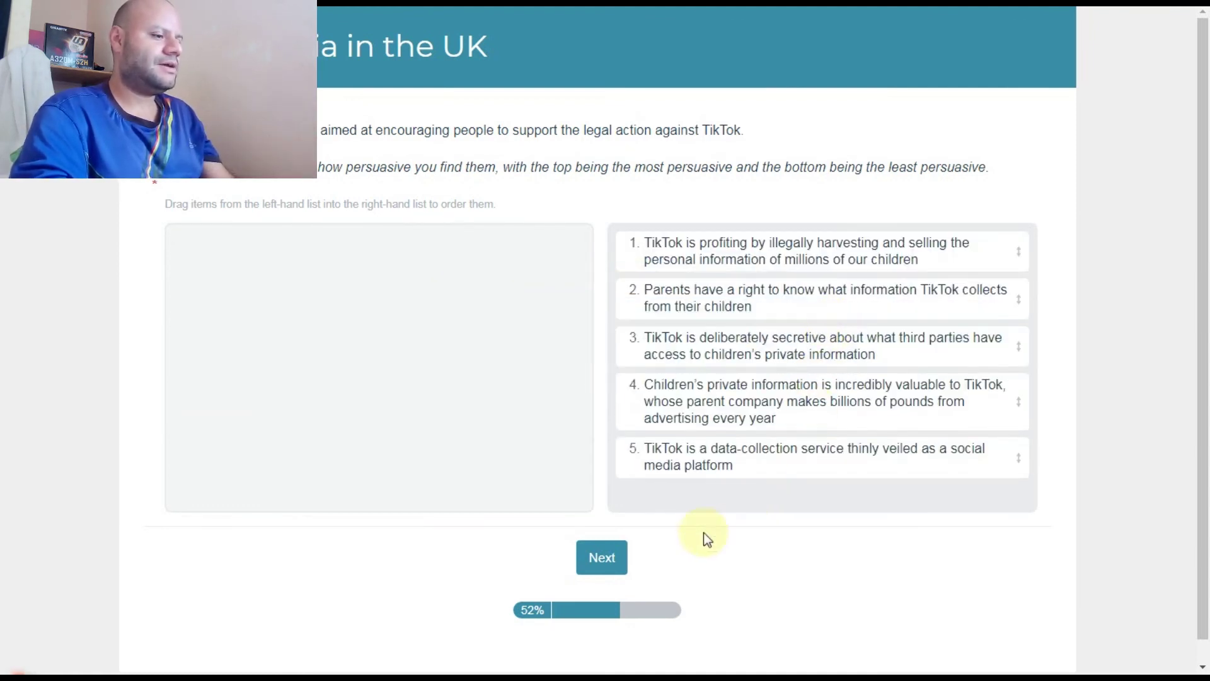
left_click(610, 568)
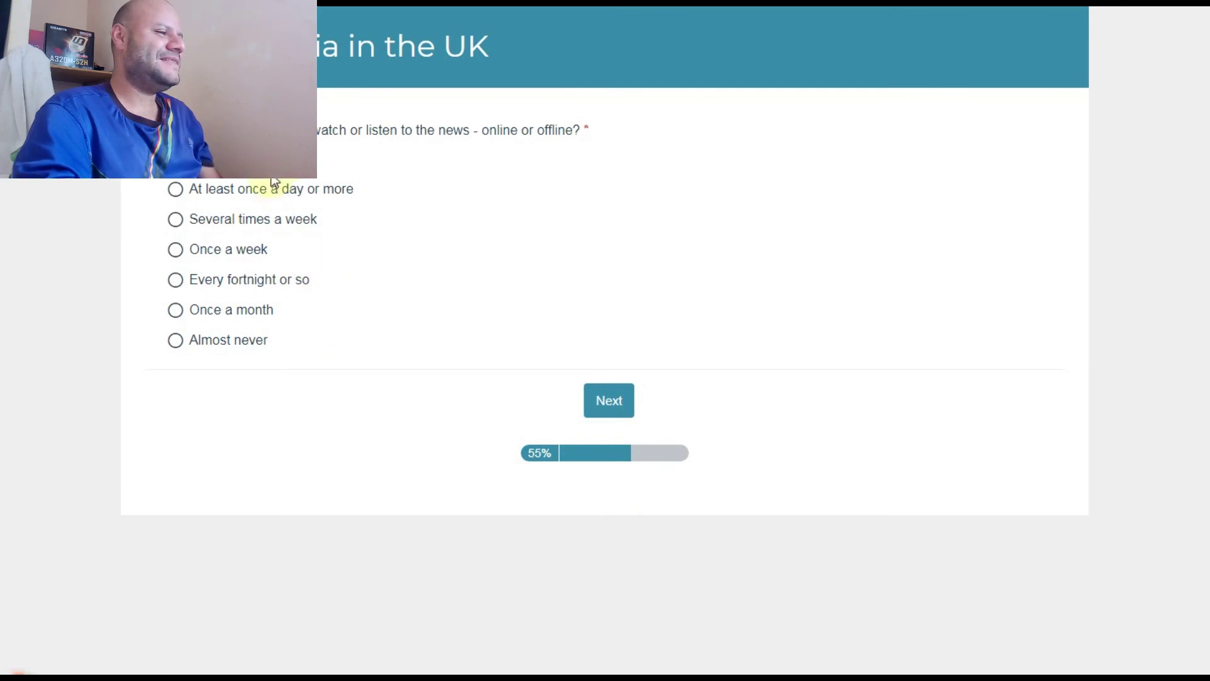
Submit the news-frequency answer and report Internet / news apps, TV, Radio and Newspapers / magazines as news sources
left_click(606, 399)
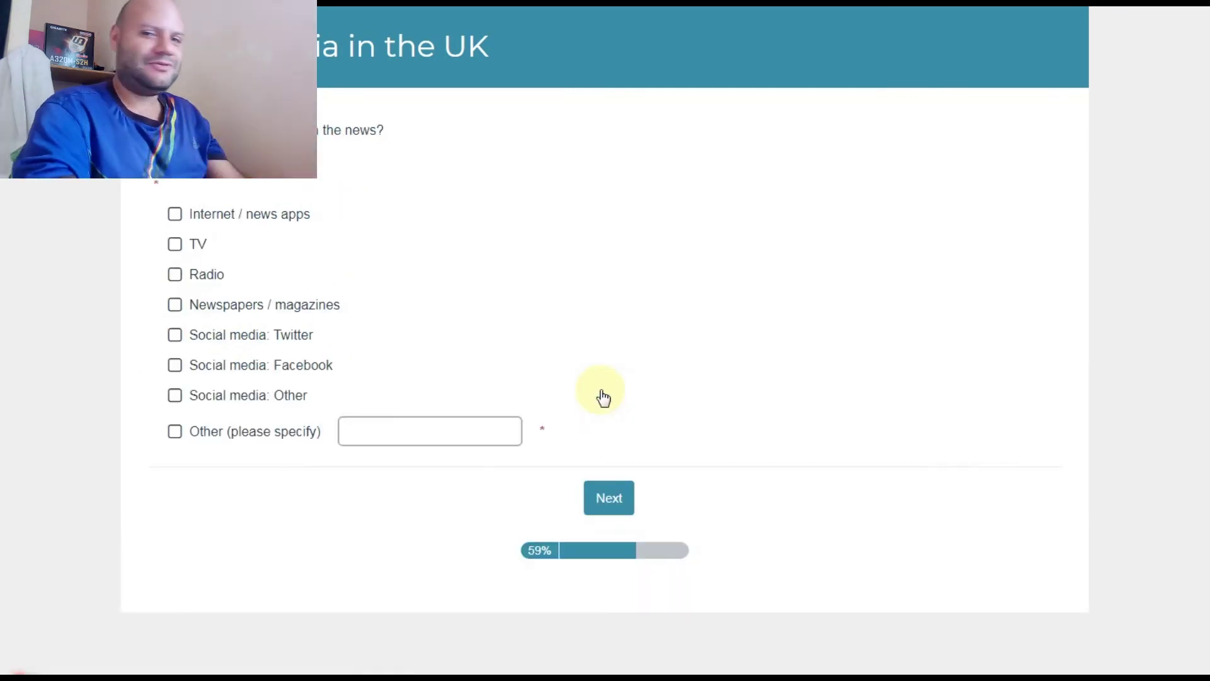
left_click(198, 278)
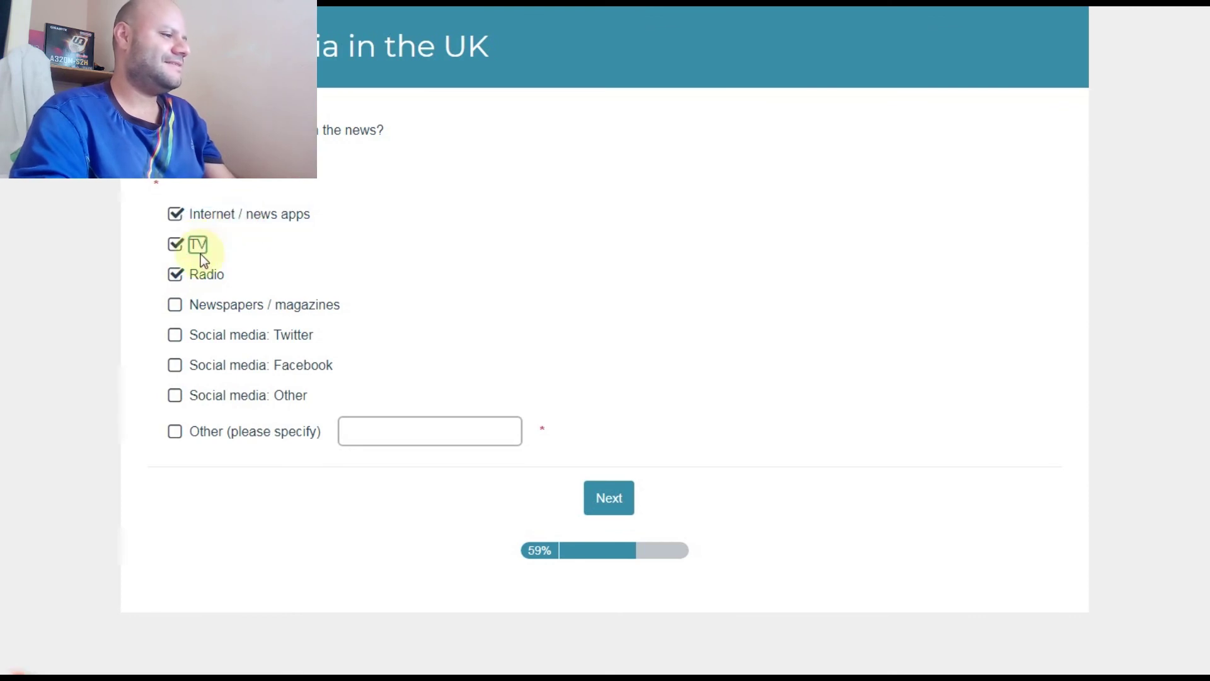
left_click(244, 306)
left_click(634, 499)
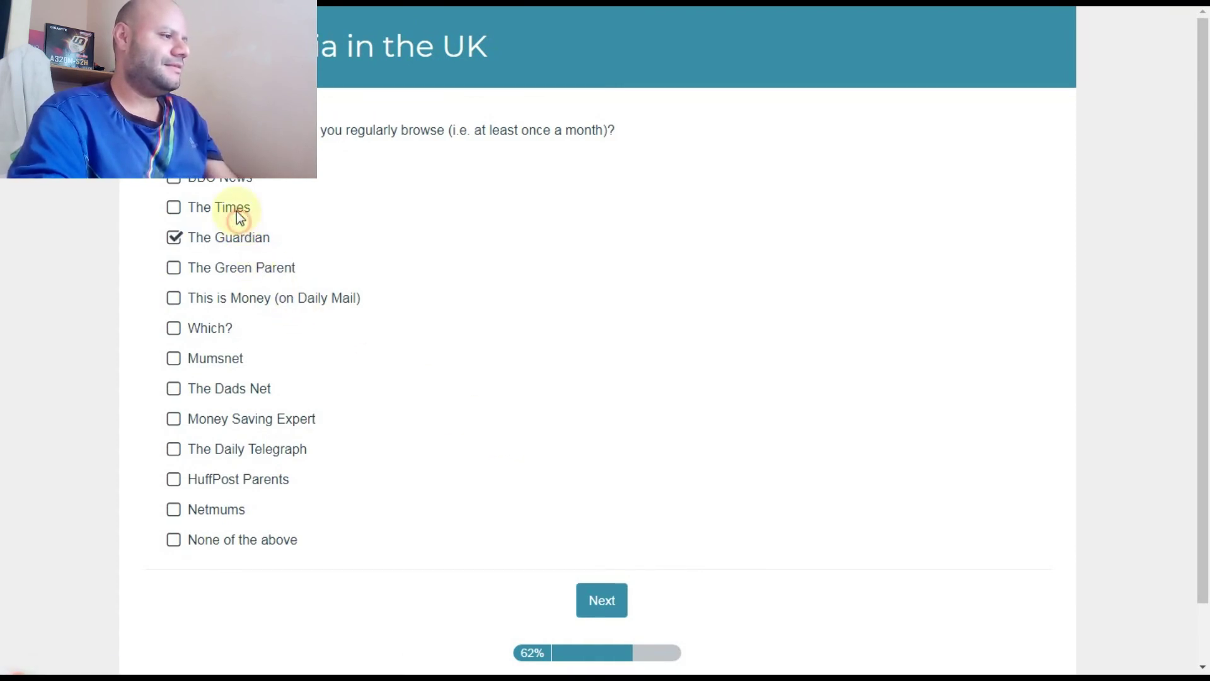
Select The Times, The Guardian, The Green Parent, This is Money, Which?, Mumsnet, The Dads Net and Money Saving Expert as regularly browsed sites and continue
left_click(218, 335)
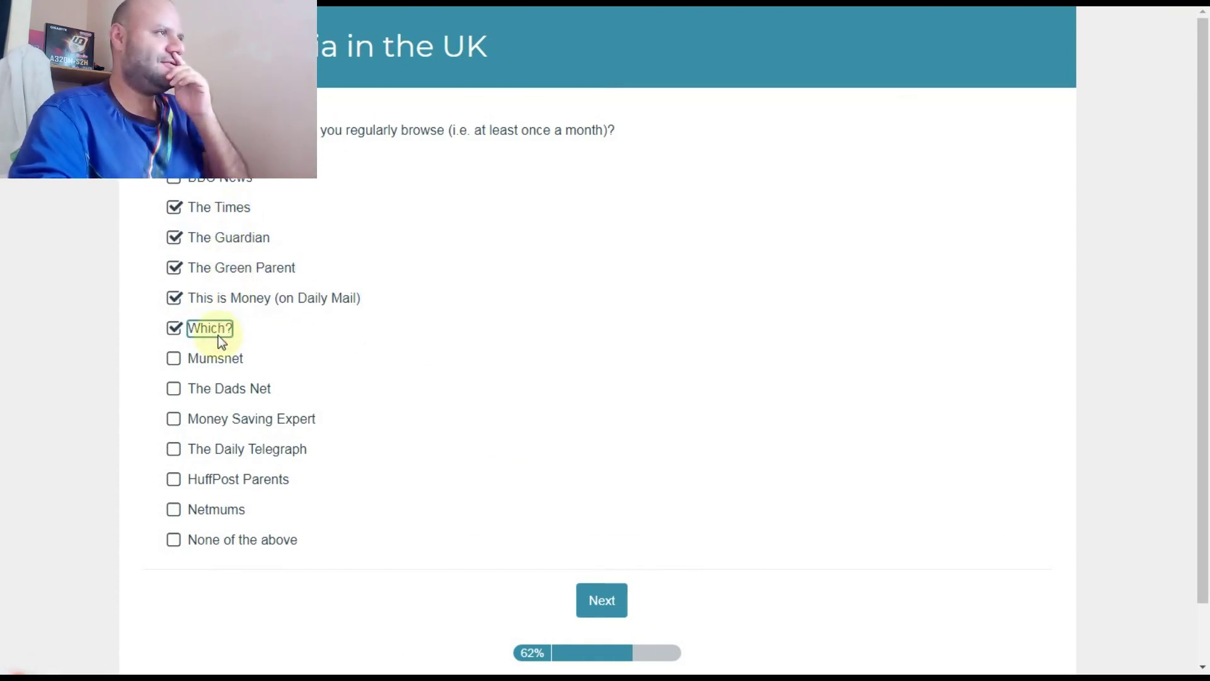
left_click(217, 365)
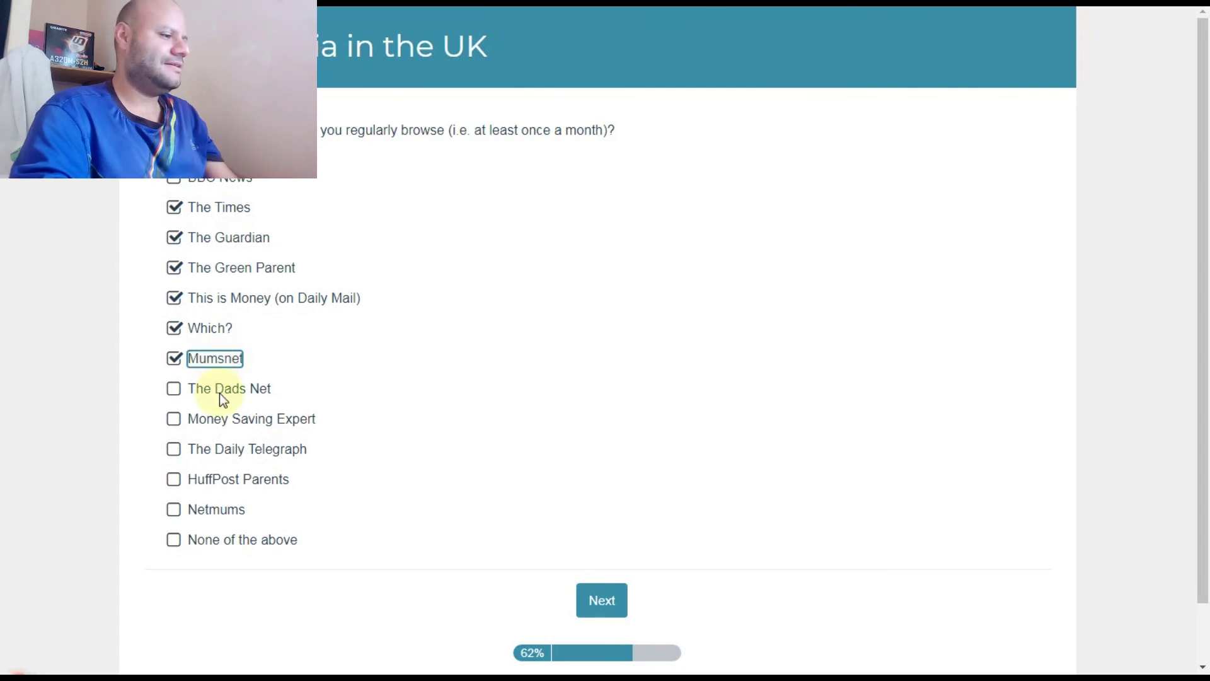
left_click(604, 600)
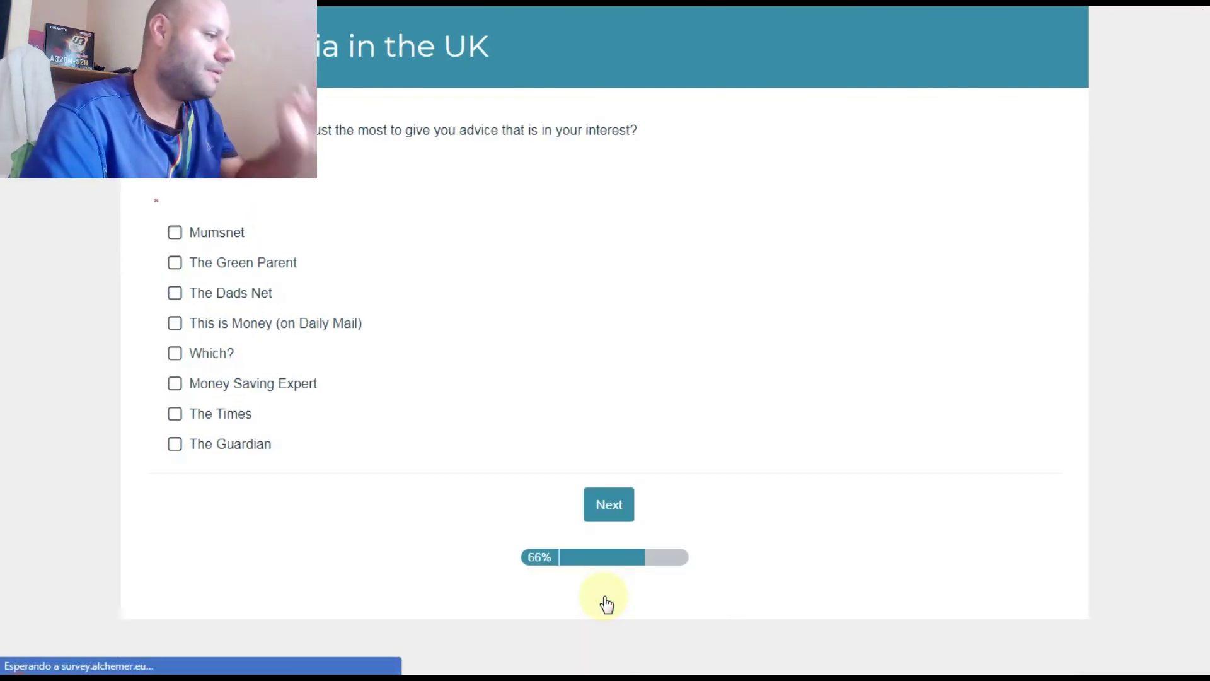
Choose The Dads Net and This is Money (on Daily Mail) as the most trusted advice sources and continue
left_click(231, 293)
left_click(276, 323)
left_click(618, 496)
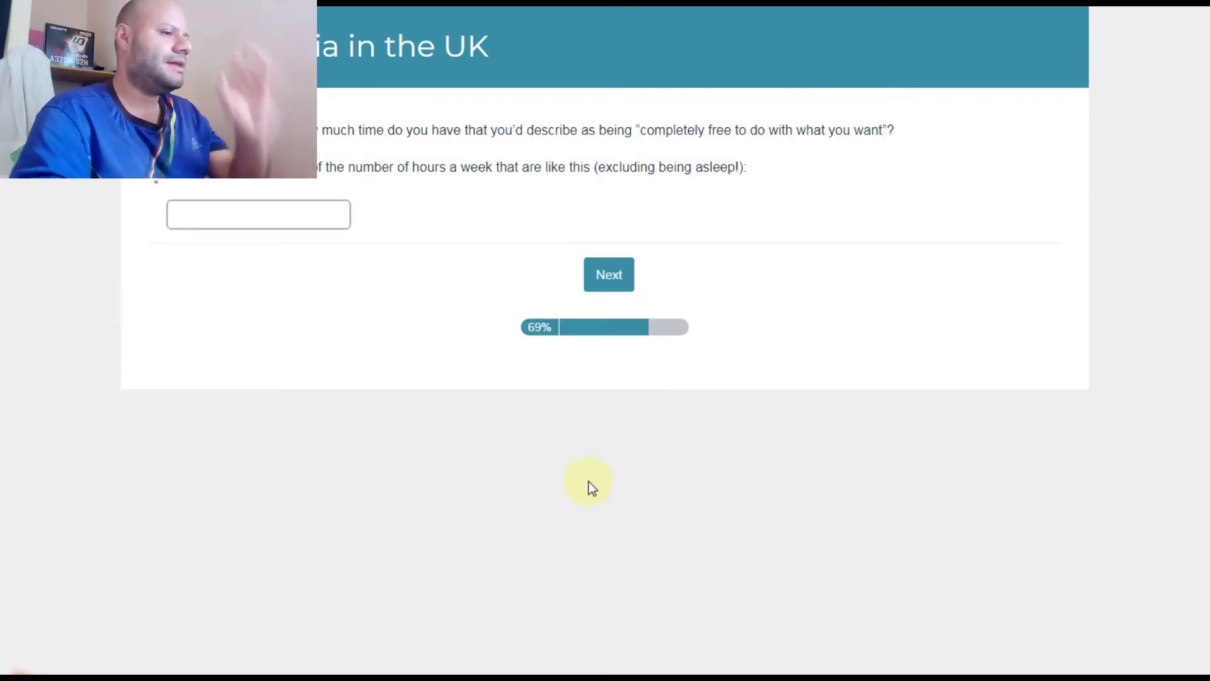
Enter 10 as the number of completely free hours per week and continue
left_click(232, 213)
type("10")
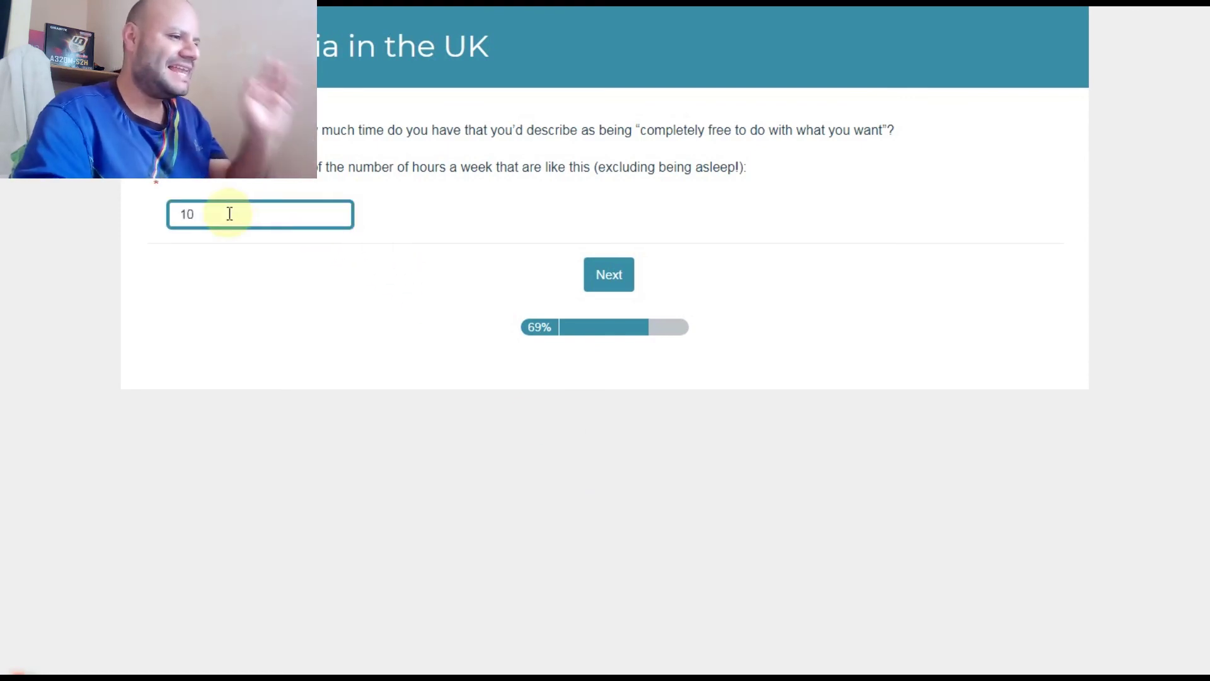
left_click(627, 285)
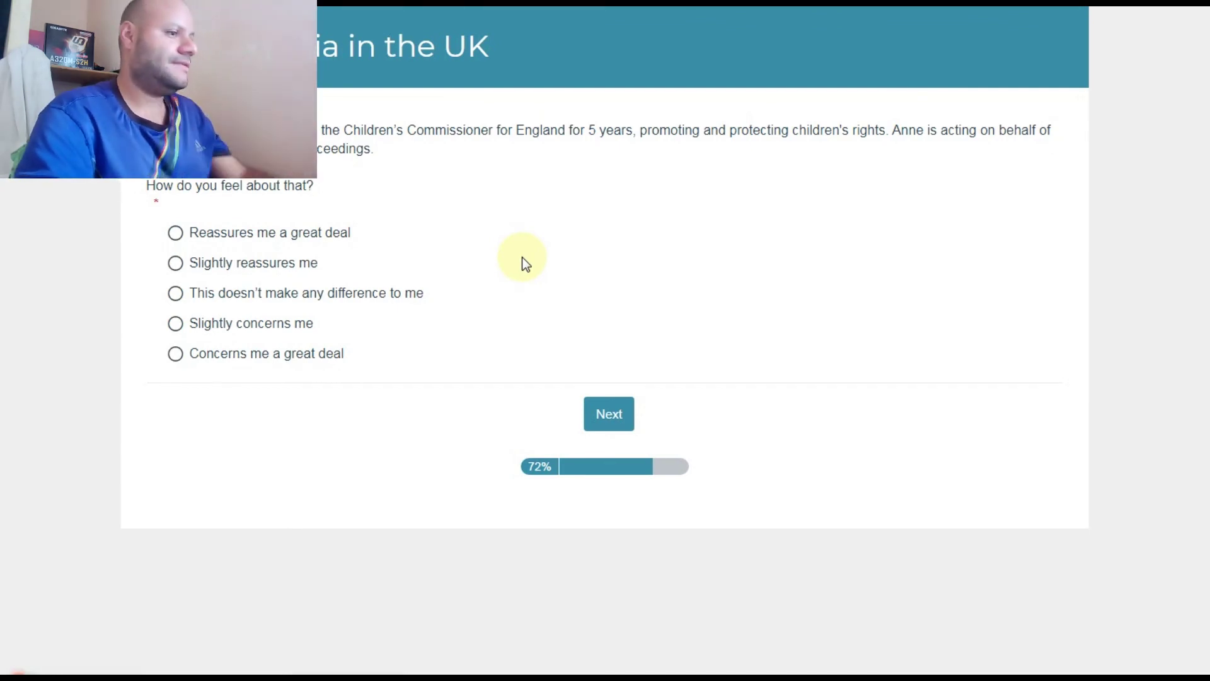
Answer "Reassures me a great deal" about the former Children's Commissioner and "Slightly reassures me" about the law firm bringing the case
left_click(271, 233)
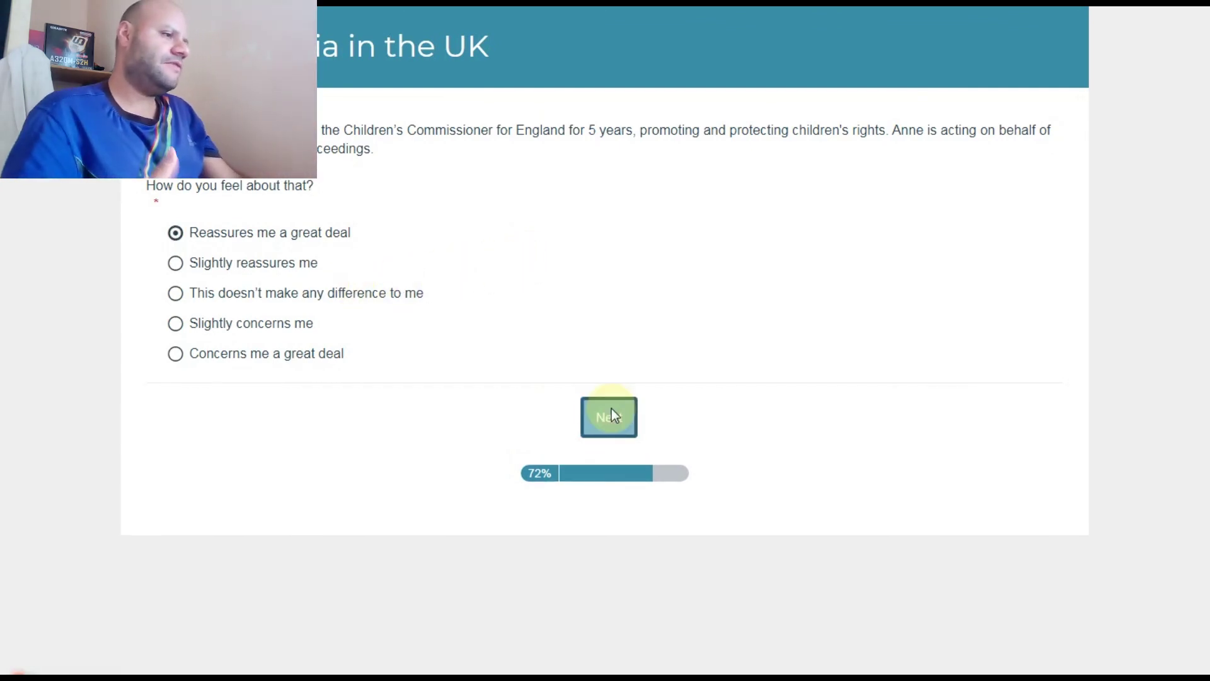
left_click(609, 413)
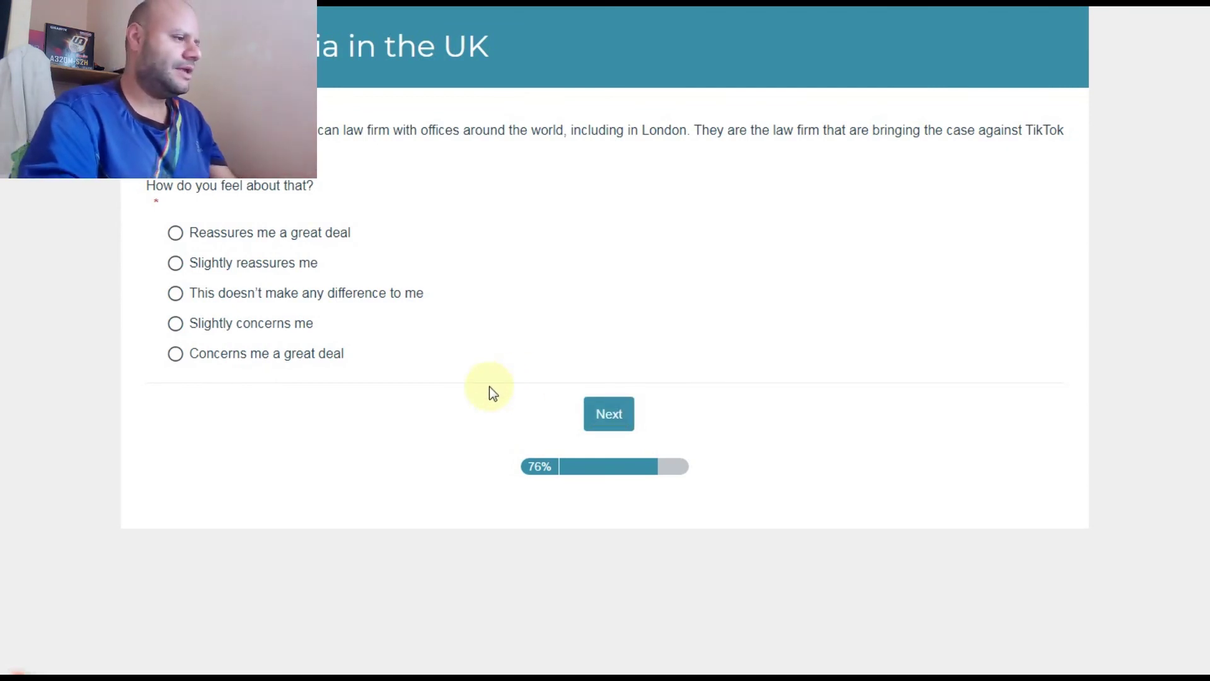
left_click(176, 264)
left_click(607, 414)
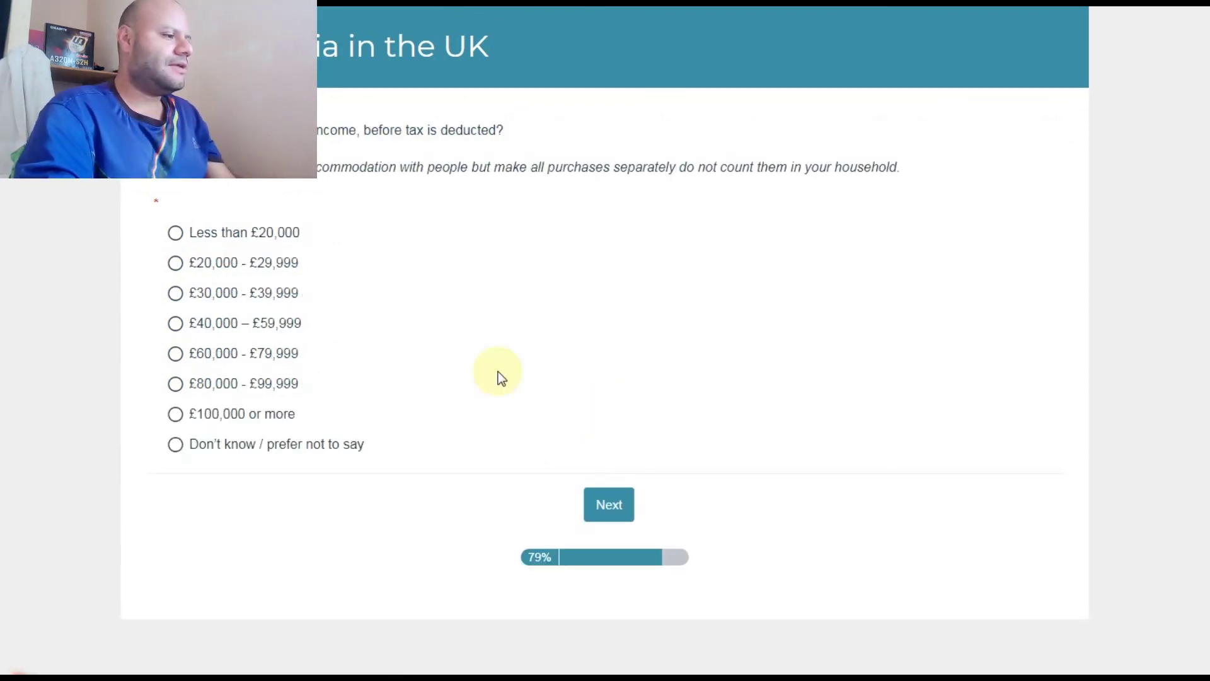
Report an income of £60,000 - £79,999 and a postgraduate degree as the education level, and submit the survey
left_click(281, 355)
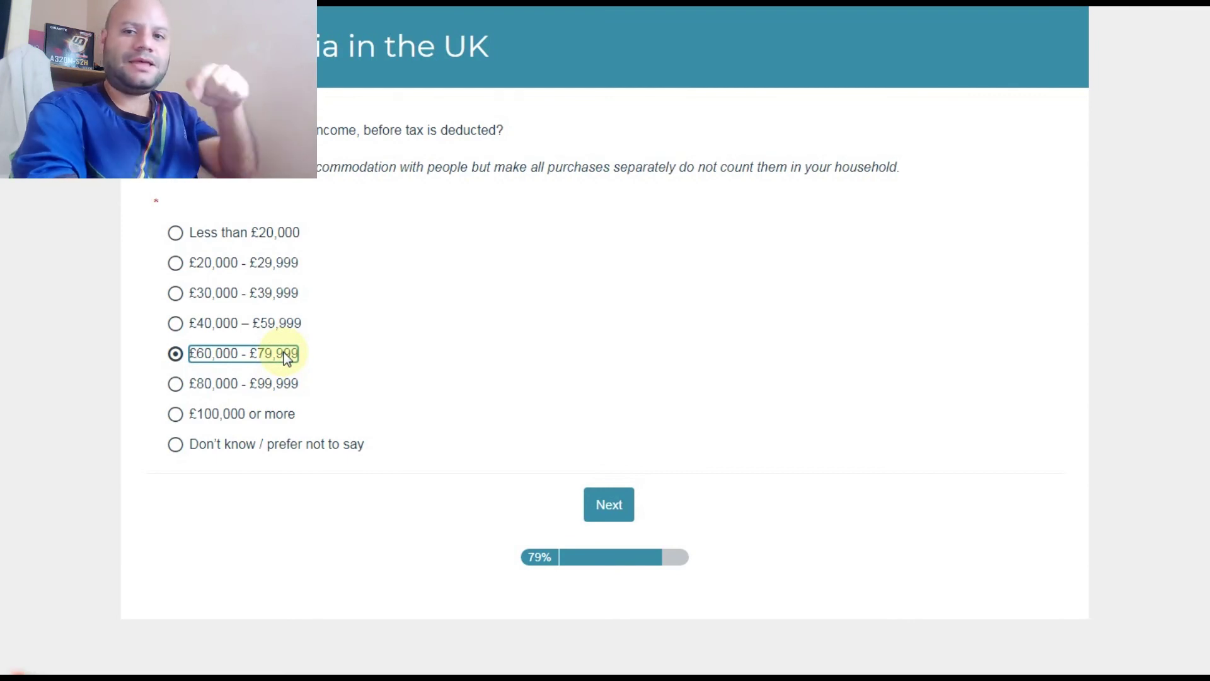
key("Return")
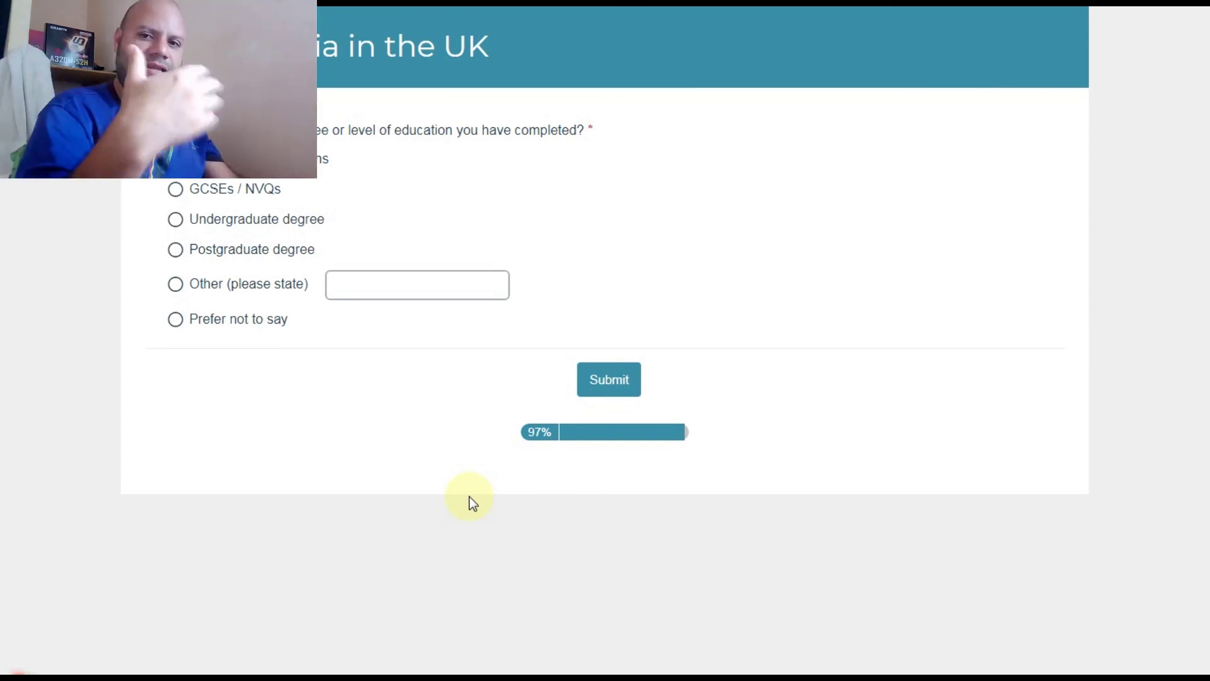
left_click(203, 254)
left_click(617, 383)
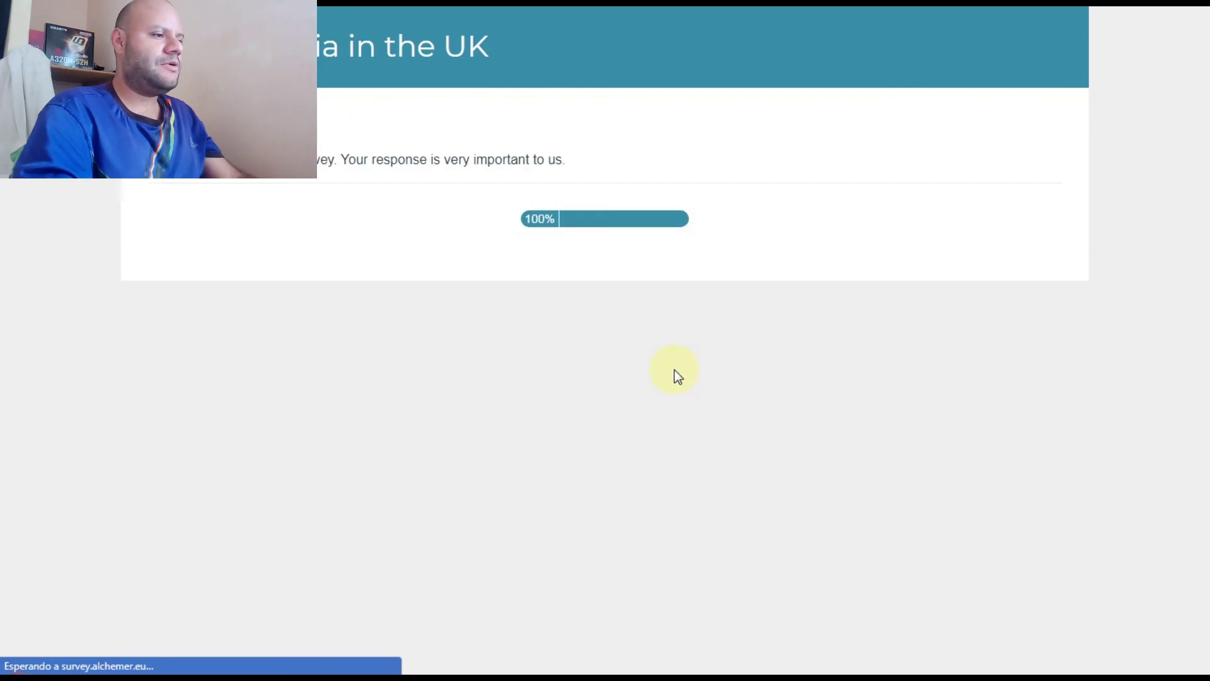